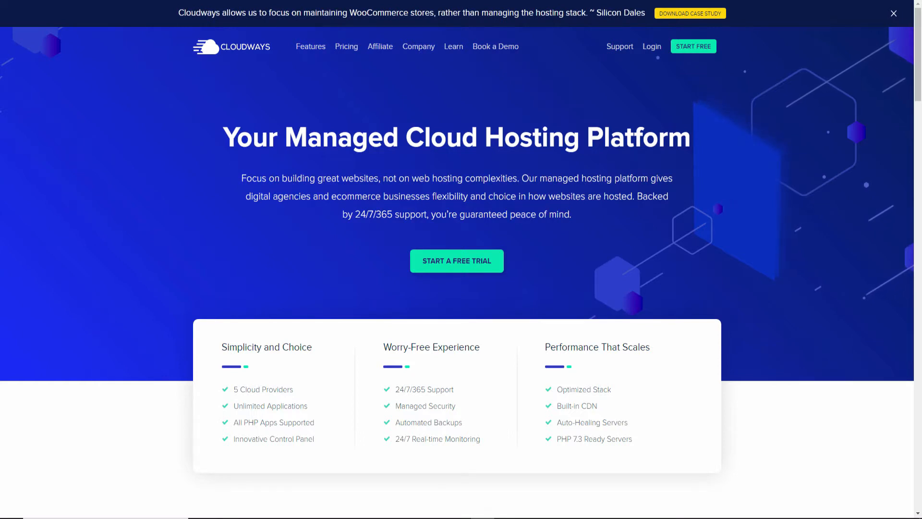
Open the Features page and scroll down toward the support section.
left_click(309, 52)
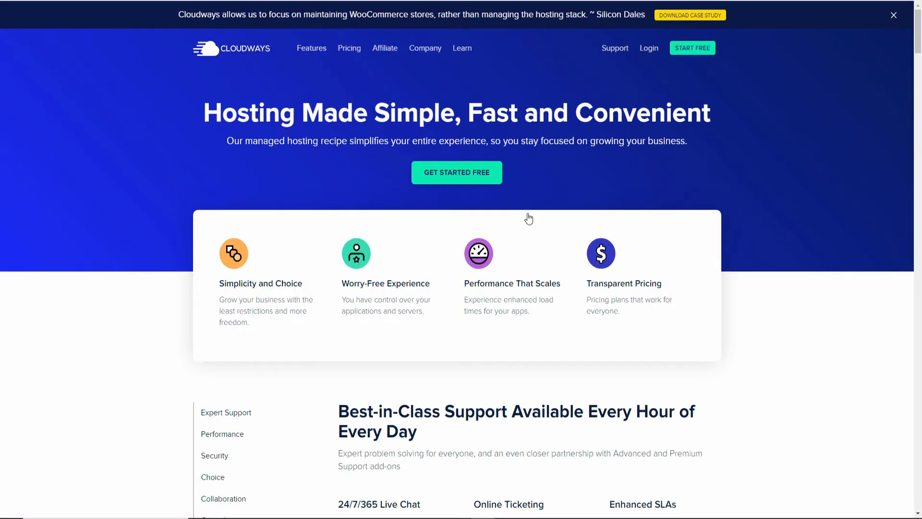
scroll(531, 217, "down", 3)
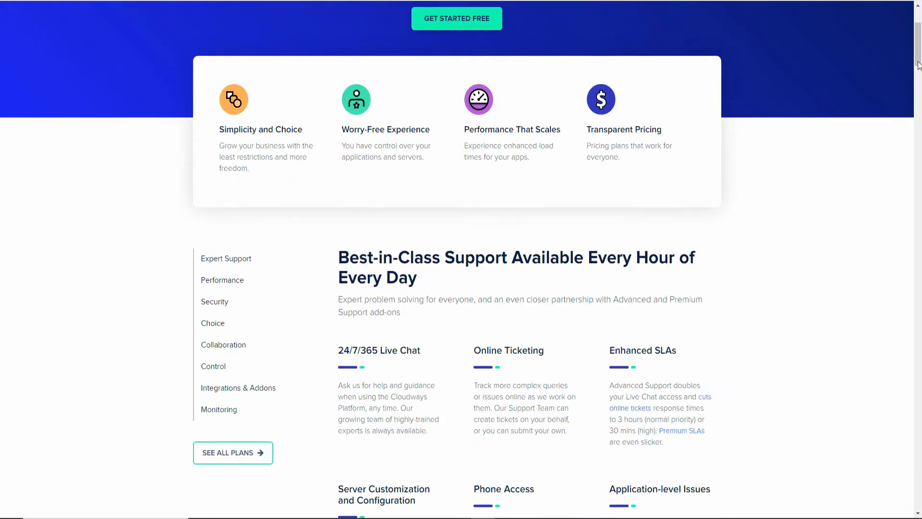
left_click_drag(918, 59, 919, 66)
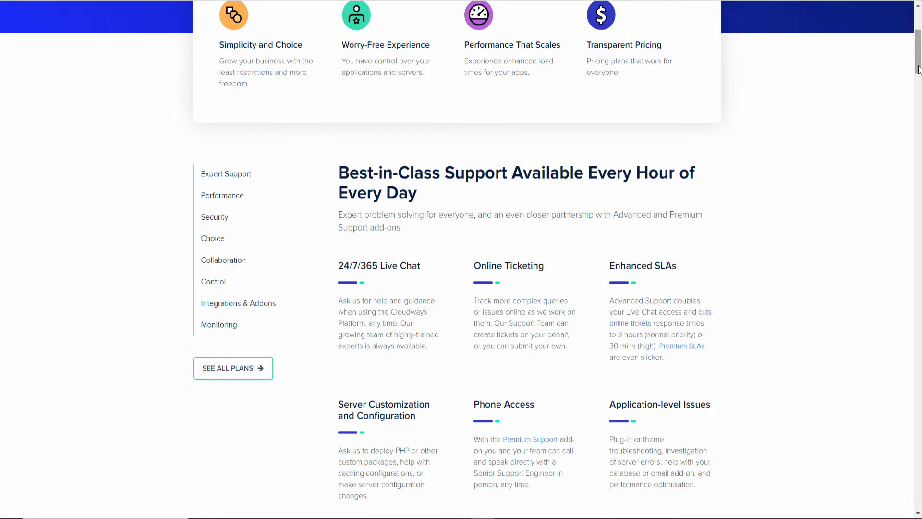
left_click_drag(918, 67, 918, 71)
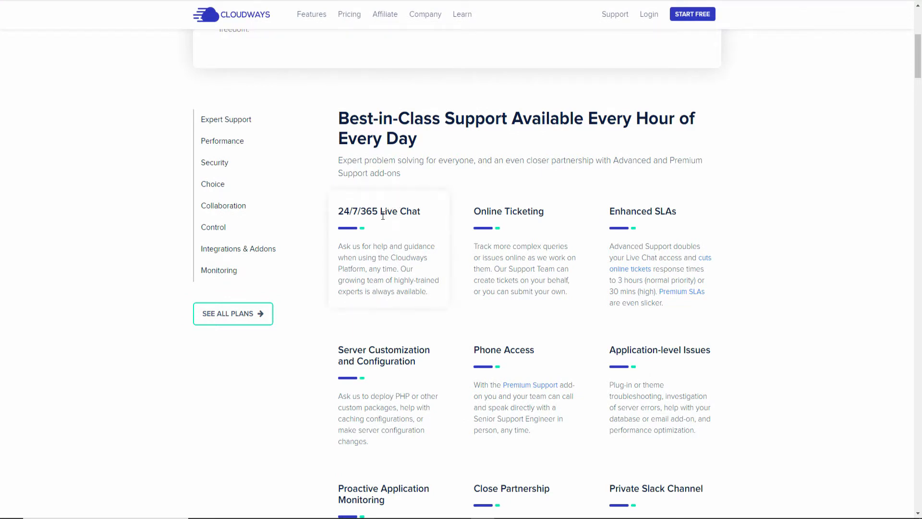
Highlight the Live Chat and Enhanced SLAs support headings, then scroll further through Expert Support.
left_click_drag(380, 212, 551, 216)
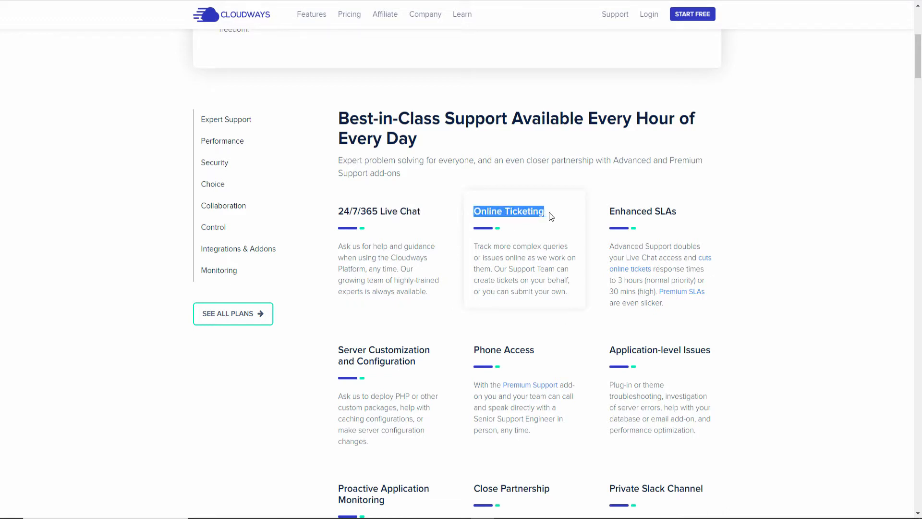
left_click_drag(690, 209, 610, 215)
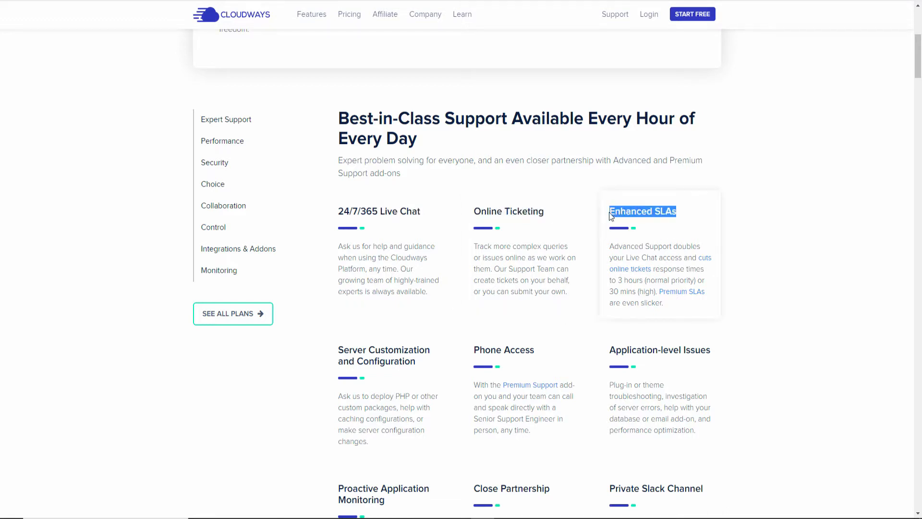
scroll(737, 239, "down", 1)
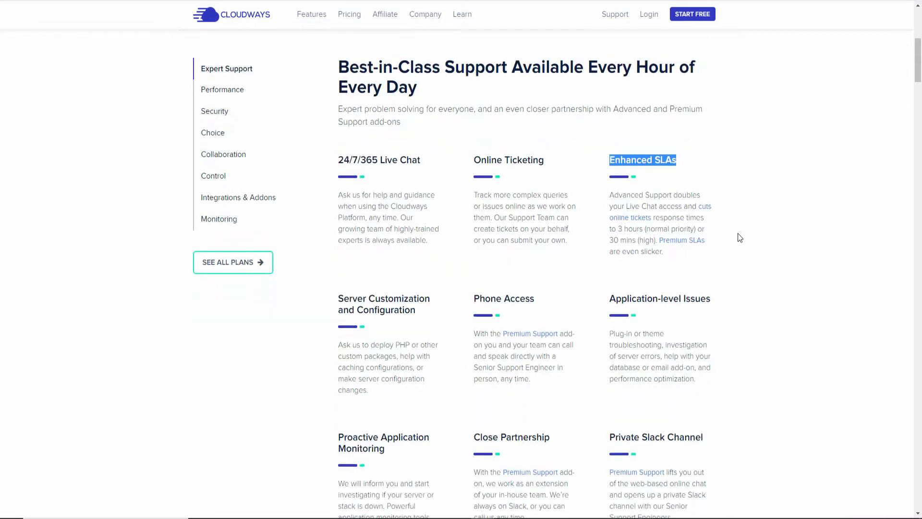
scroll(735, 236, "down", 1)
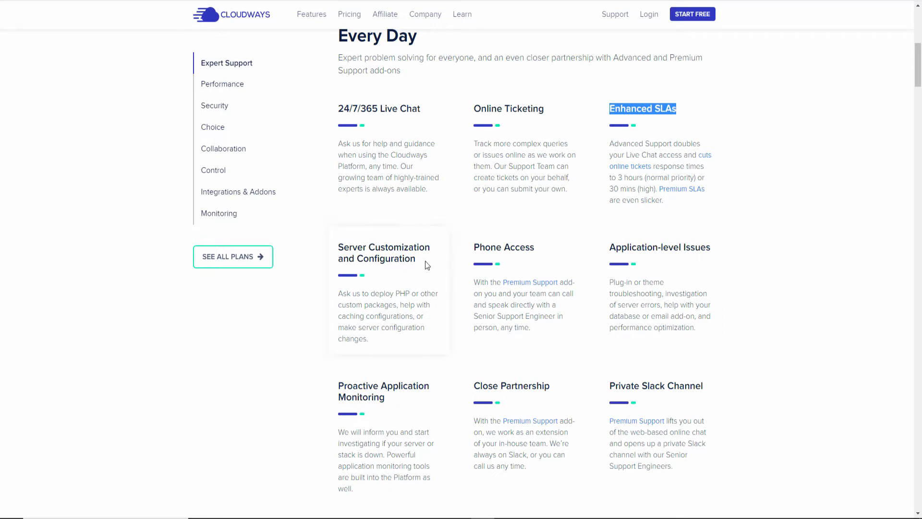
scroll(470, 270, "down", 6)
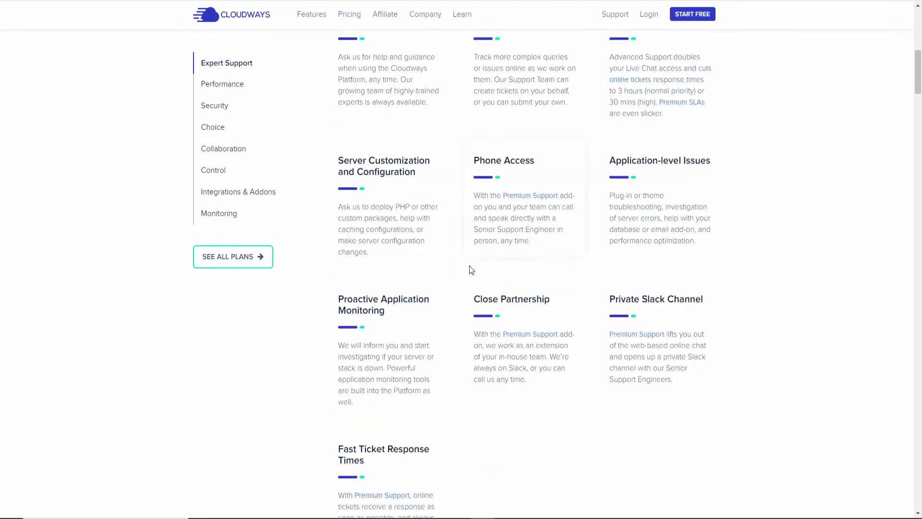
Jump to High-Speed Performance and highlight the Auto-Healing and CloudwaysCDN headings.
left_click(231, 88)
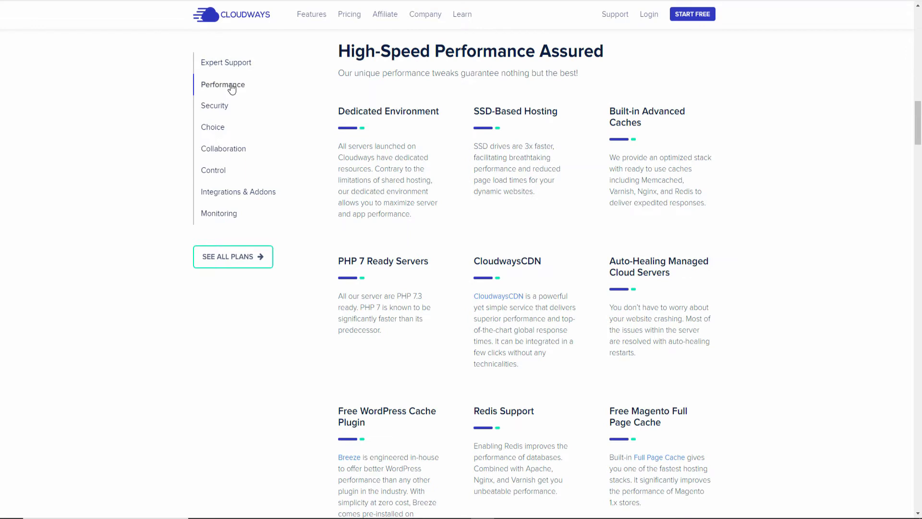
scroll(604, 208, "down", 1)
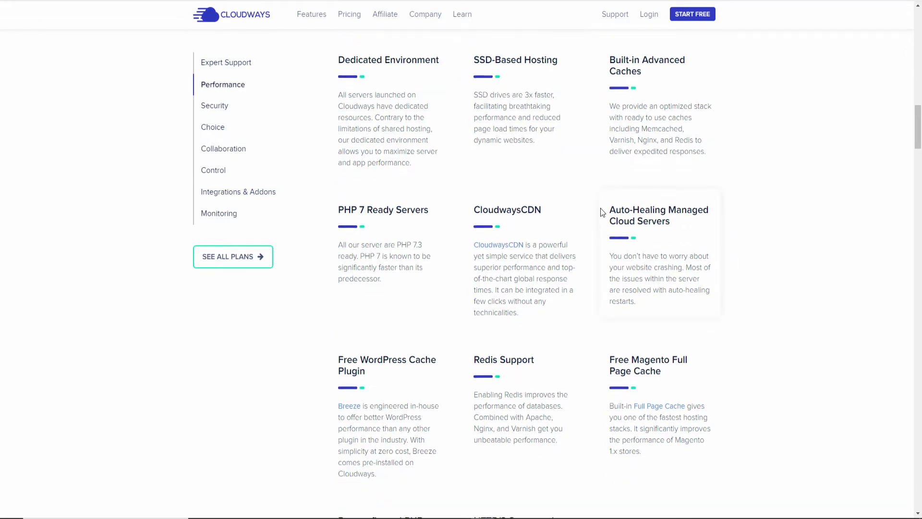
left_click_drag(614, 211, 643, 212)
left_click_drag(541, 210, 511, 207)
left_click(644, 75)
Highlight the PHP 7 Ready Servers heading and scroll down to Managed Security.
left_click_drag(424, 210, 366, 213)
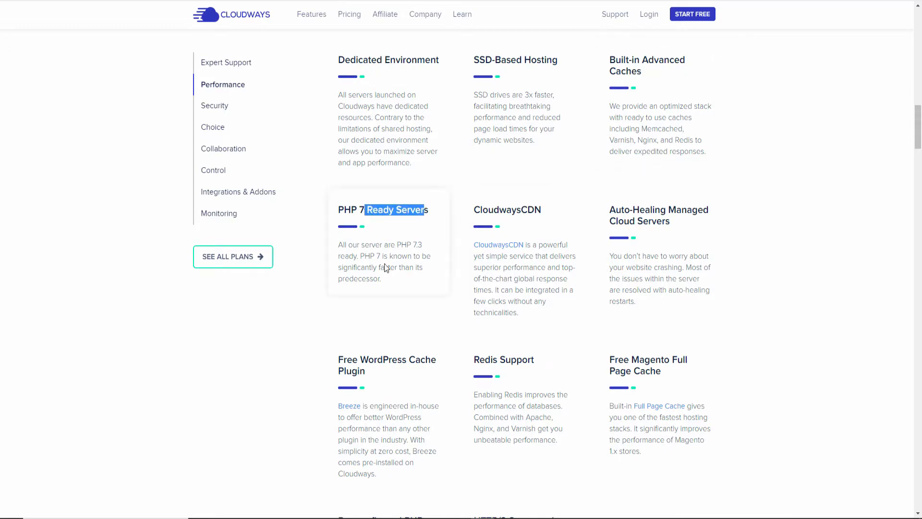
scroll(384, 266, "down", 3)
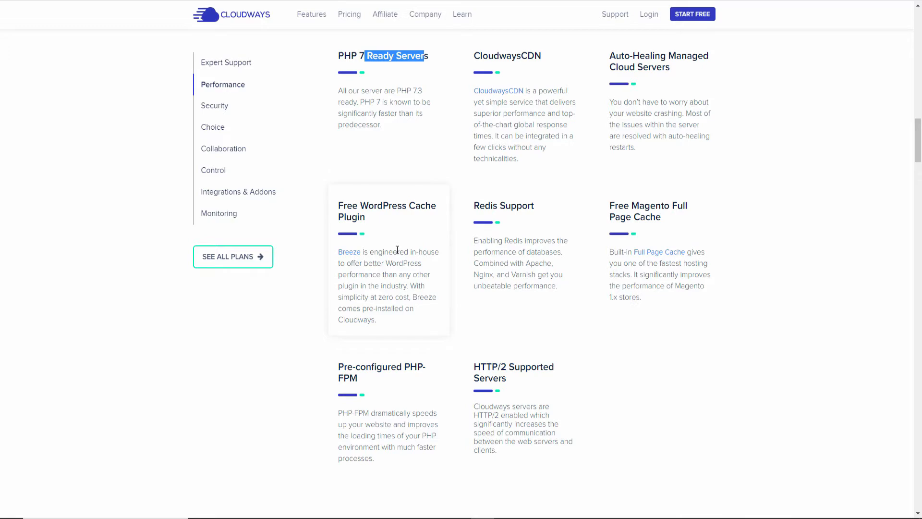
scroll(482, 220, "down", 5)
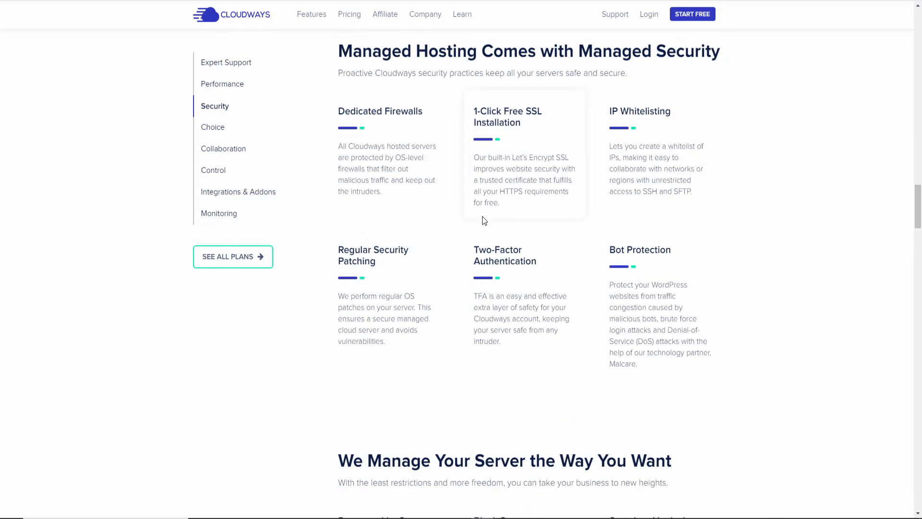
Highlight the Whitelisting, 1-Click Free SSL and Bot Protection titles, then move down to Smooth Workflow & Team Collaboration.
double_click(627, 111)
left_click_drag(480, 112, 532, 115)
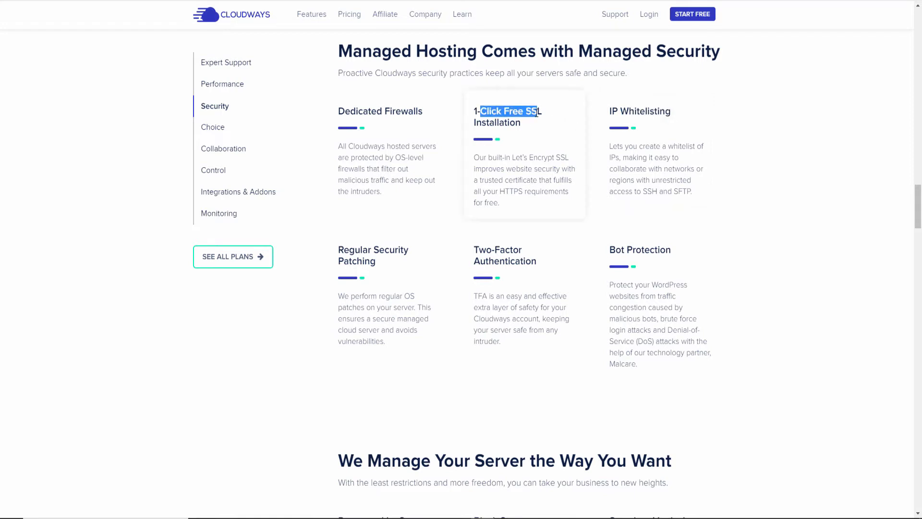
left_click(527, 119)
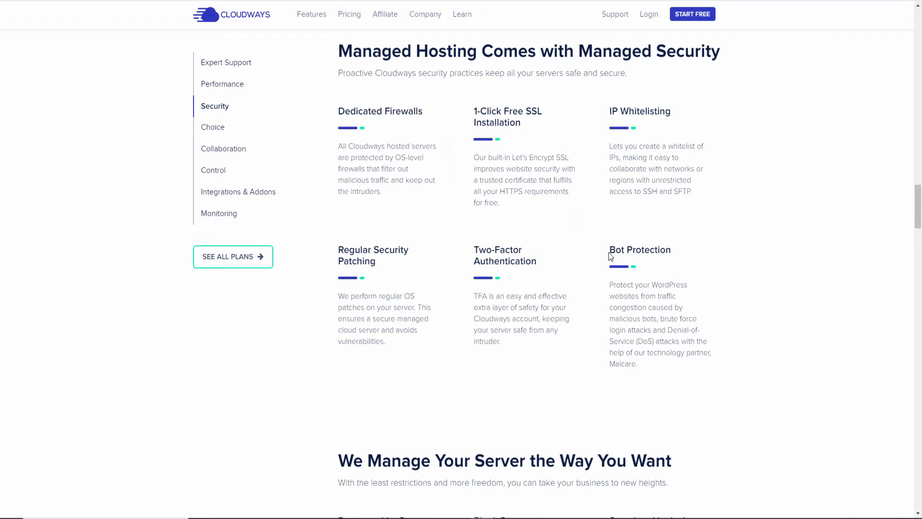
left_click_drag(608, 252, 672, 255)
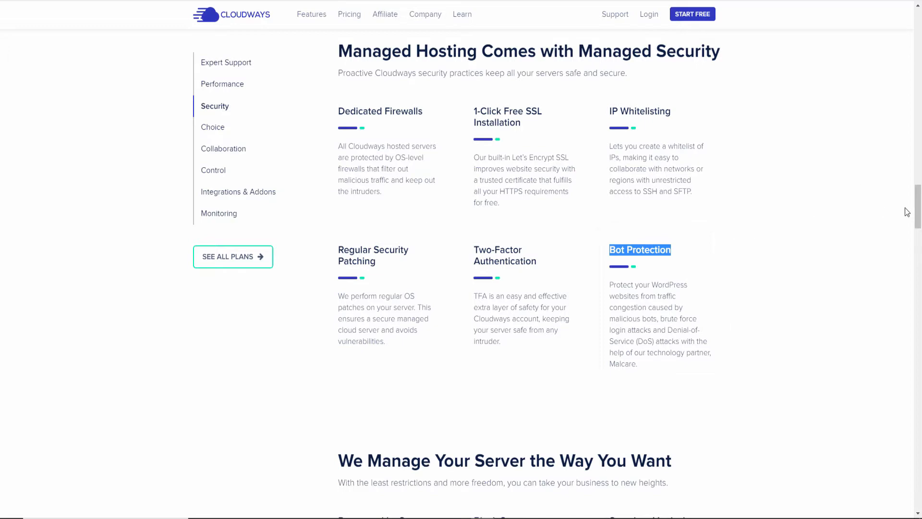
left_click_drag(917, 208, 919, 302)
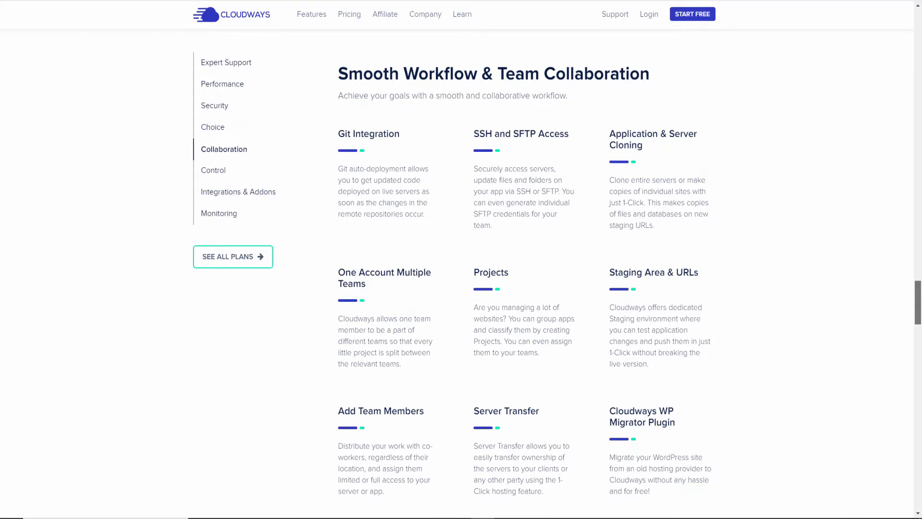
Scroll down to the You're the Boss section and go to the Pricing page.
left_click_drag(919, 309, 920, 331)
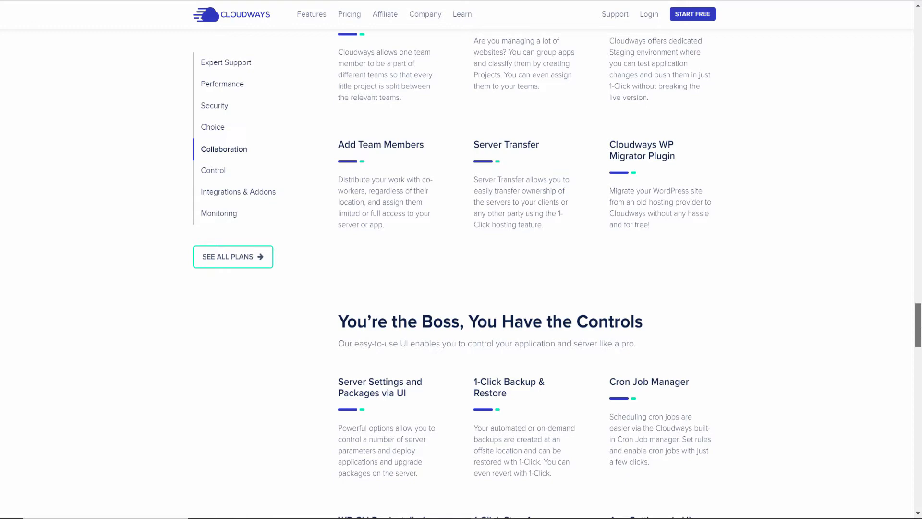
left_click_drag(920, 331, 920, 341)
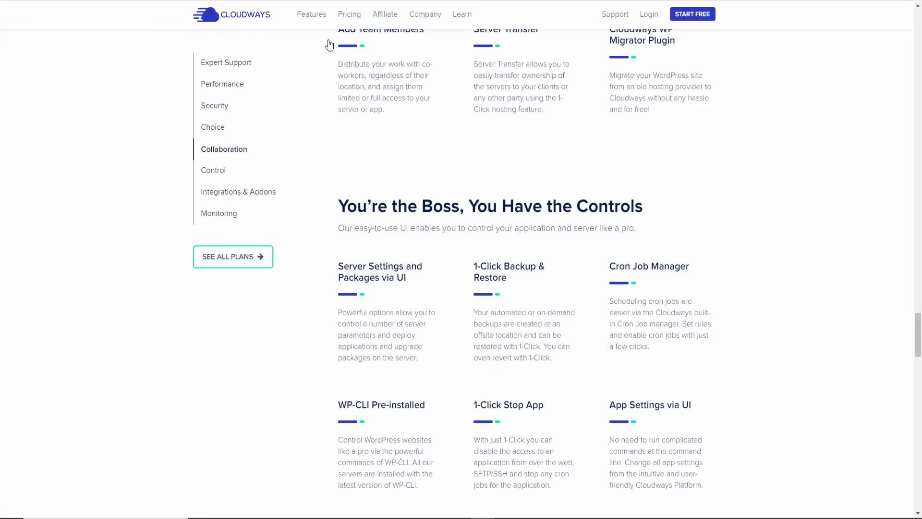
left_click(352, 18)
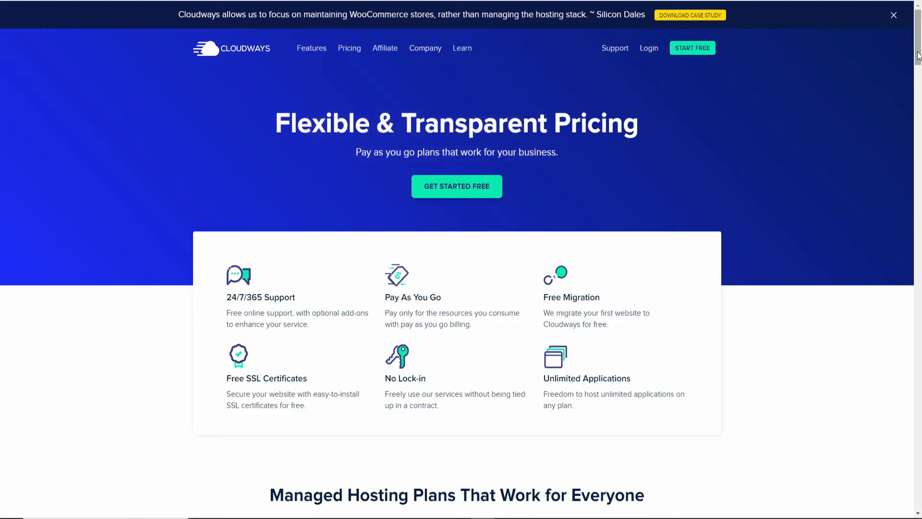
Scroll to the plans and switch prices to hourly, then back to monthly.
left_click_drag(918, 56, 919, 86)
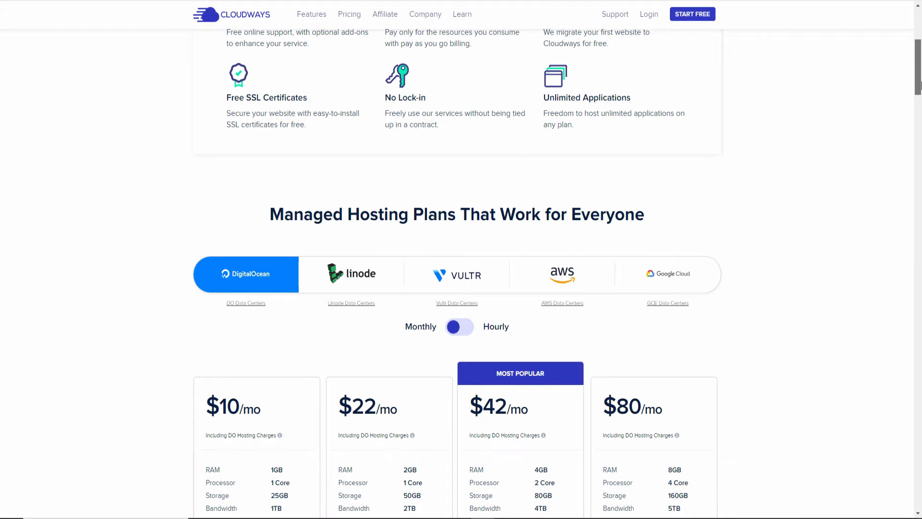
left_click_drag(920, 87, 921, 97)
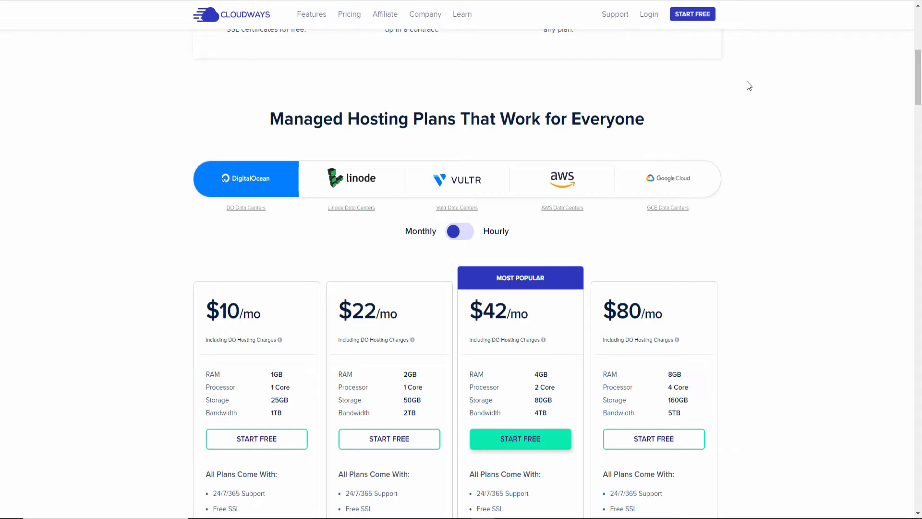
scroll(748, 85, "down", 1)
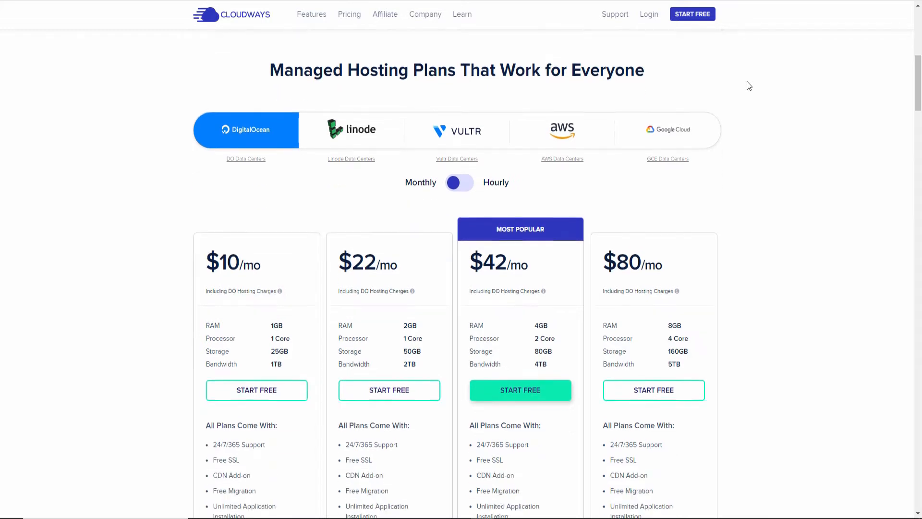
left_click(465, 180)
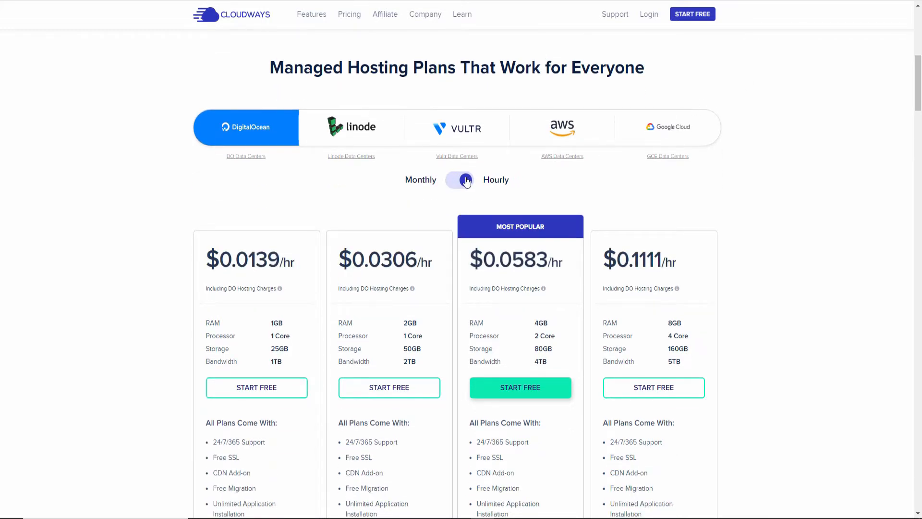
left_click(465, 181)
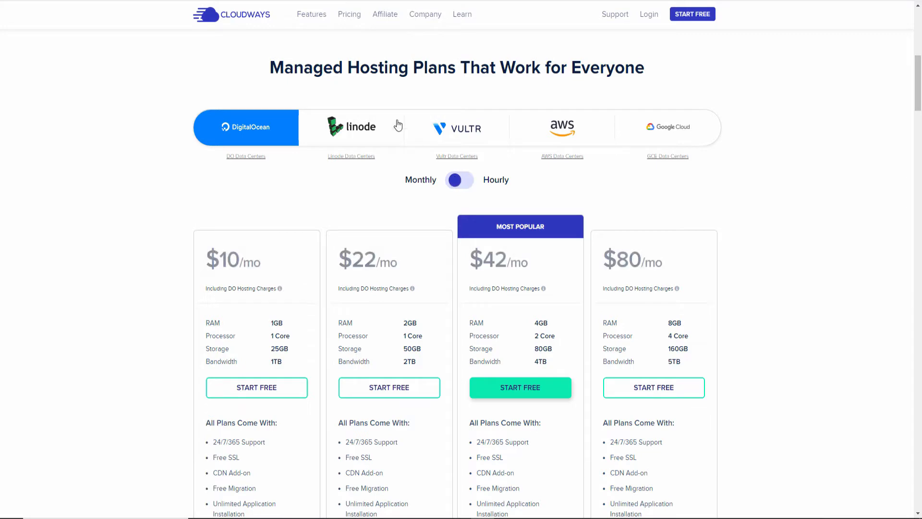
View Linode, Vultr, AWS and Google Cloud prices, ending on DigitalOcean's $10–$80 plans.
left_click(390, 126)
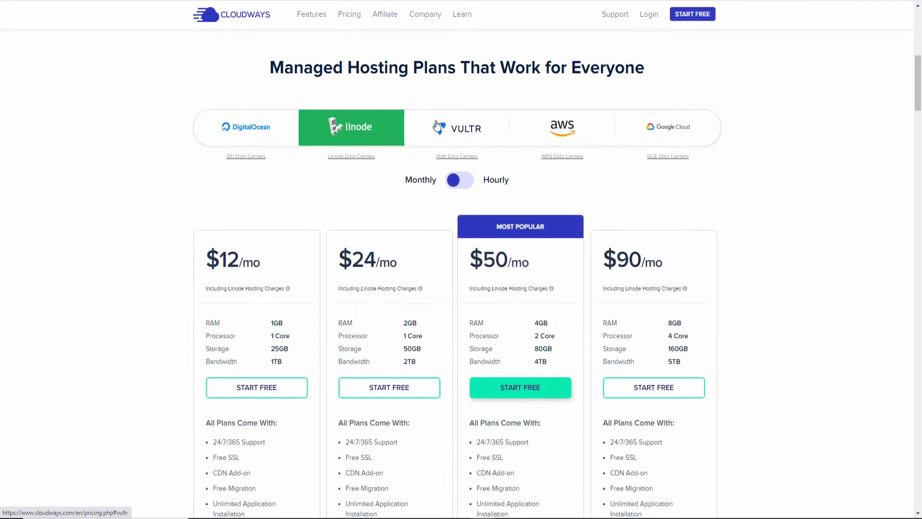
left_click(455, 131)
left_click(570, 138)
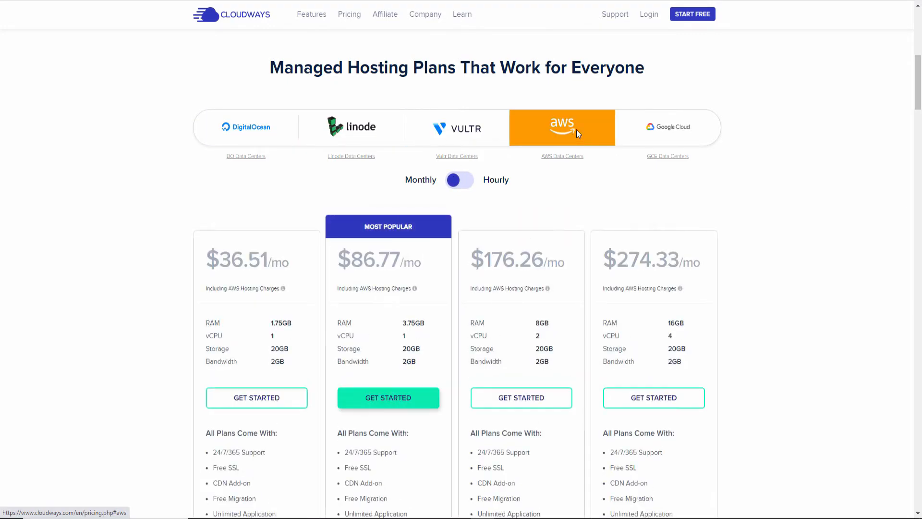
left_click(677, 128)
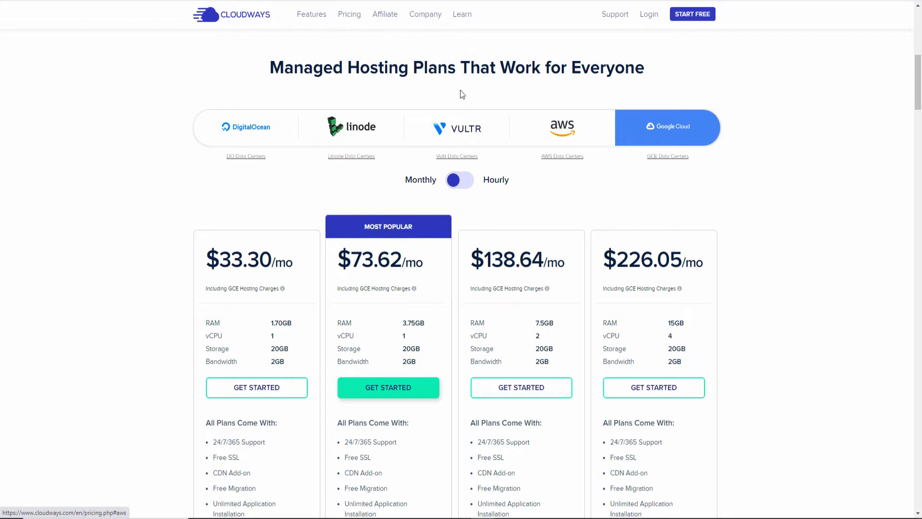
left_click(232, 132)
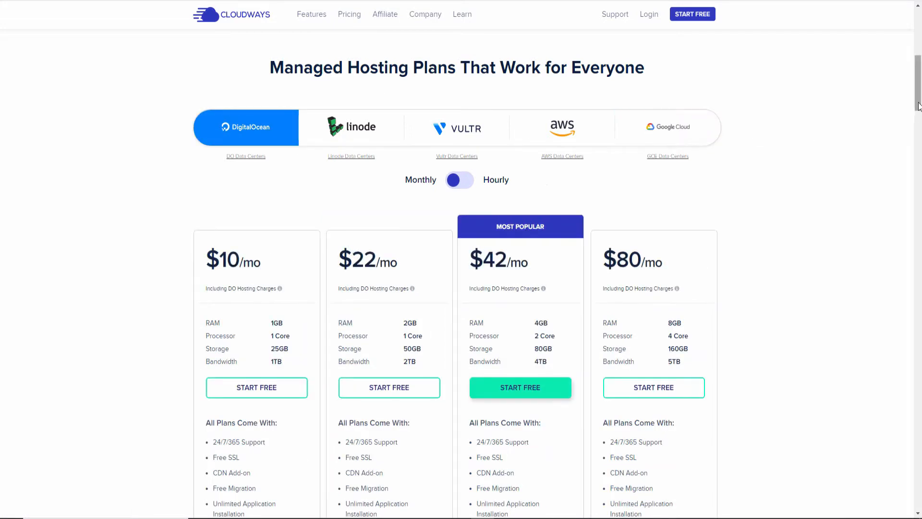
Highlight the $10 /mo price and cycle Linode, Vultr, AWS, Google Cloud back to DigitalOcean.
left_click_drag(918, 105, 919, 121)
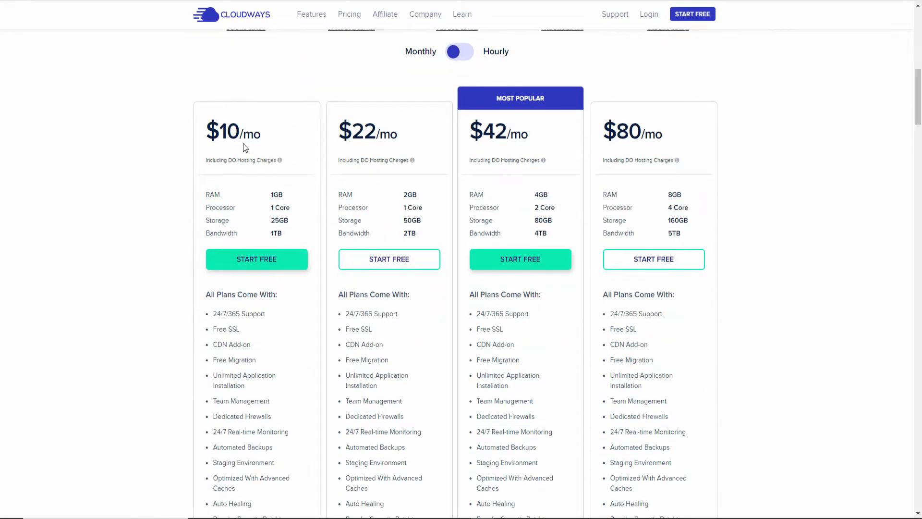
left_click_drag(264, 139, 228, 141)
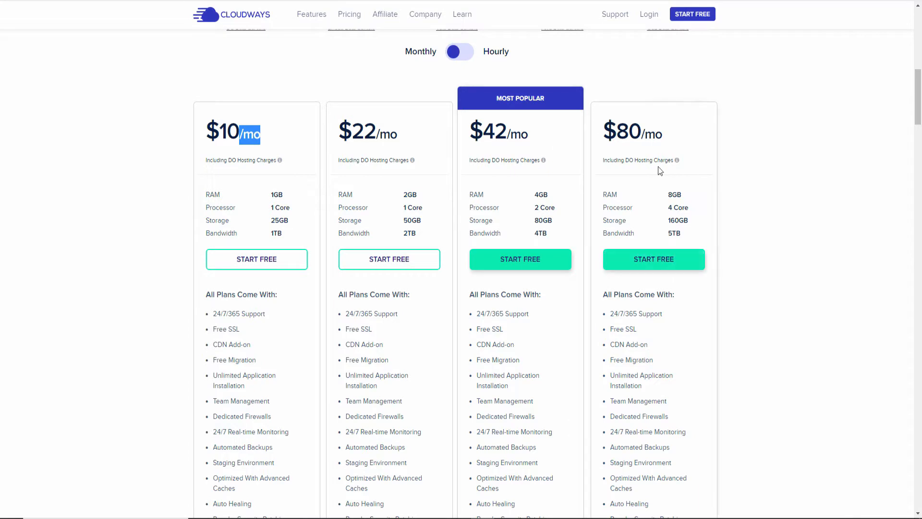
scroll(756, 156, "up", 2)
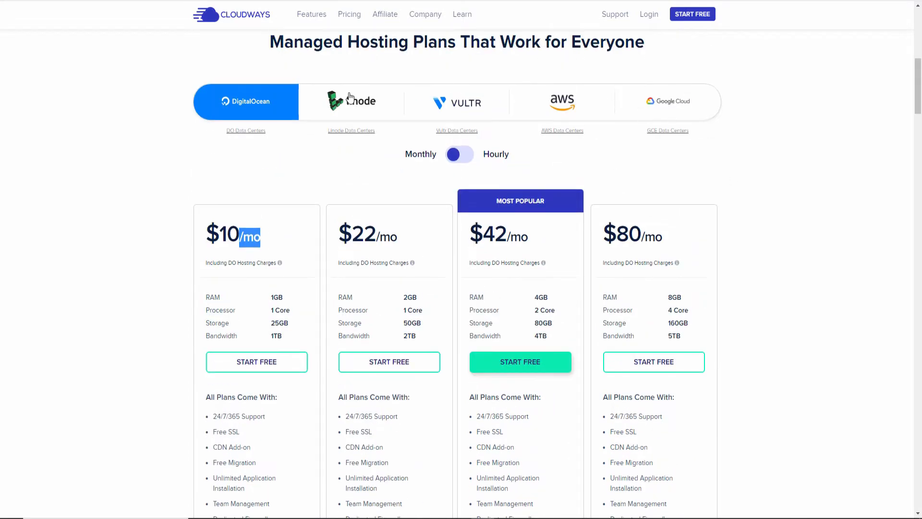
left_click(346, 103)
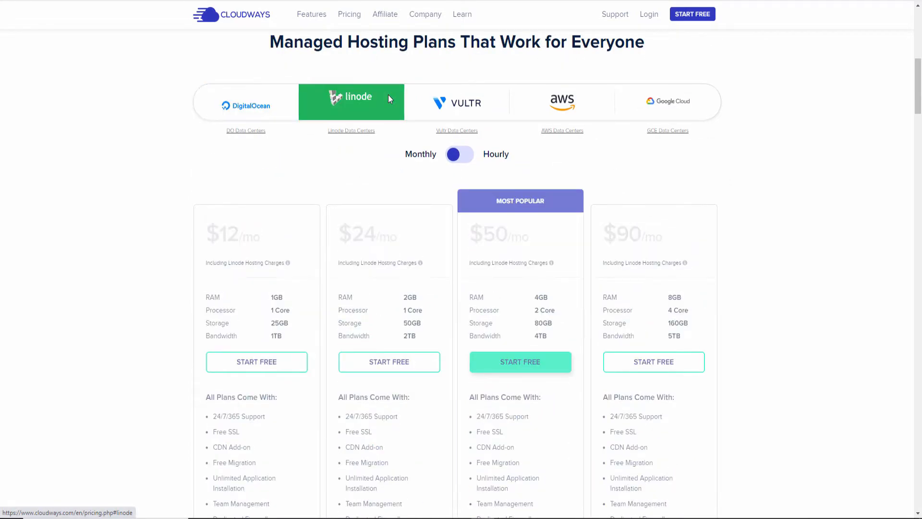
left_click(447, 107)
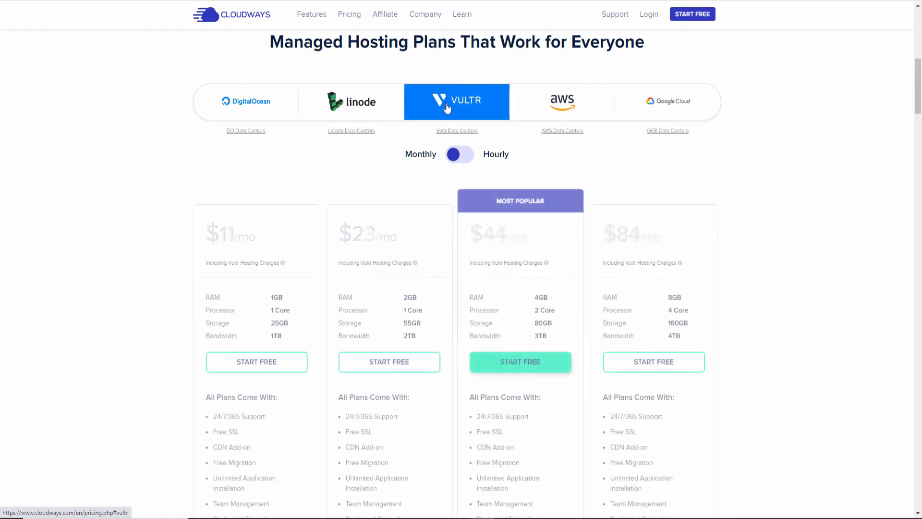
left_click(547, 100)
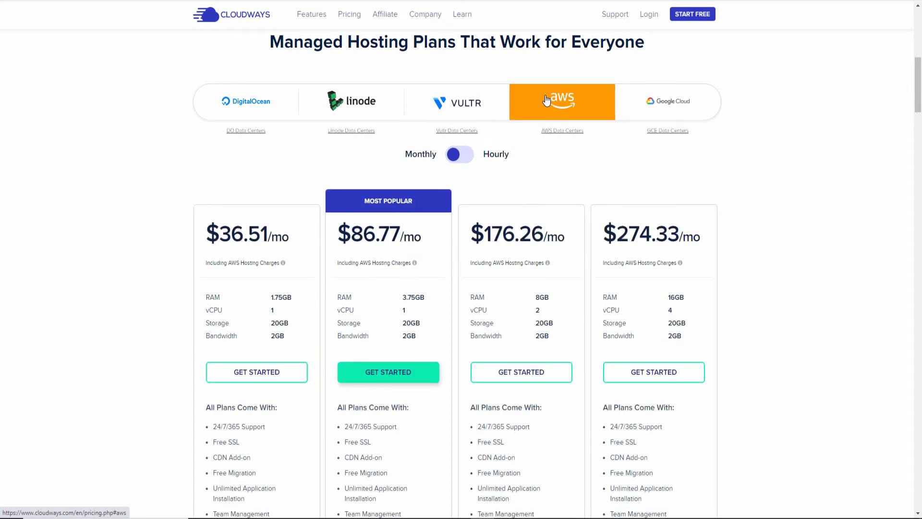
left_click(672, 102)
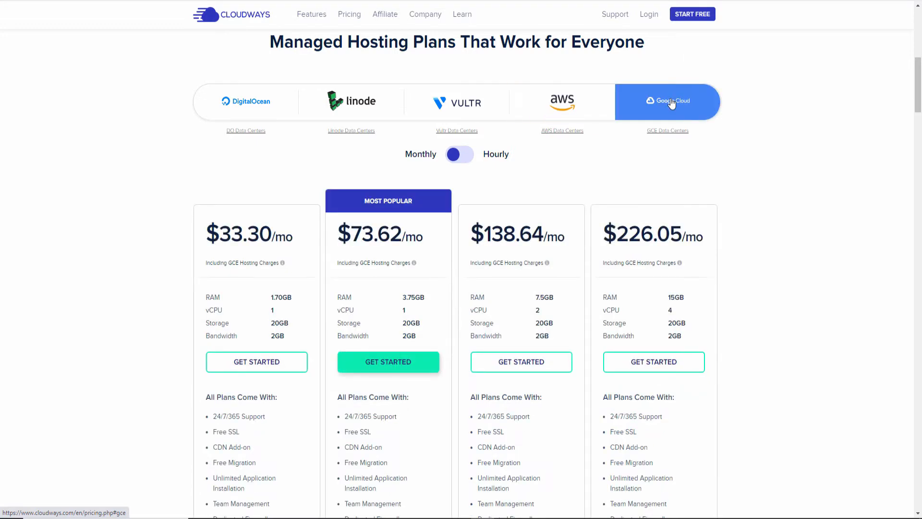
double_click(281, 107)
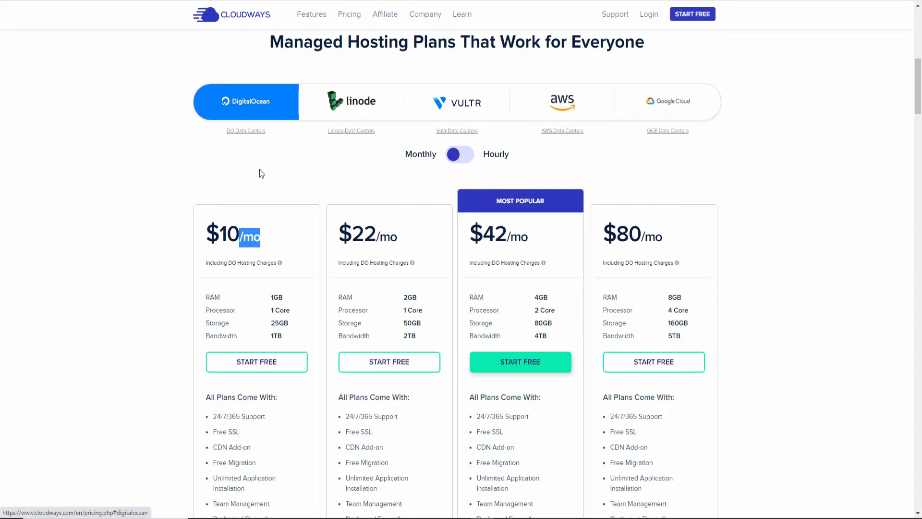
Highlight the $10 plan's 1GB RAM and 25GB storage, then compare providers again, ending on DigitalOcean.
left_click(238, 275)
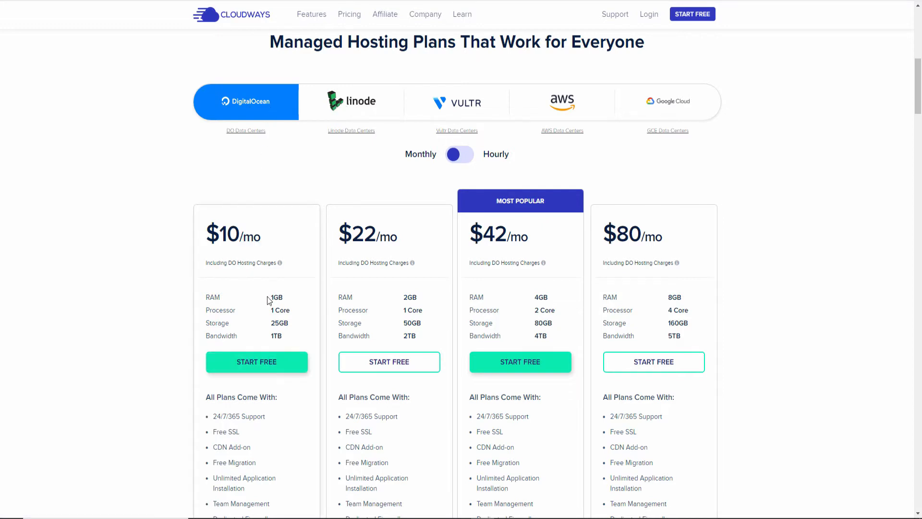
left_click_drag(267, 297, 292, 297)
left_click_drag(268, 323, 301, 342)
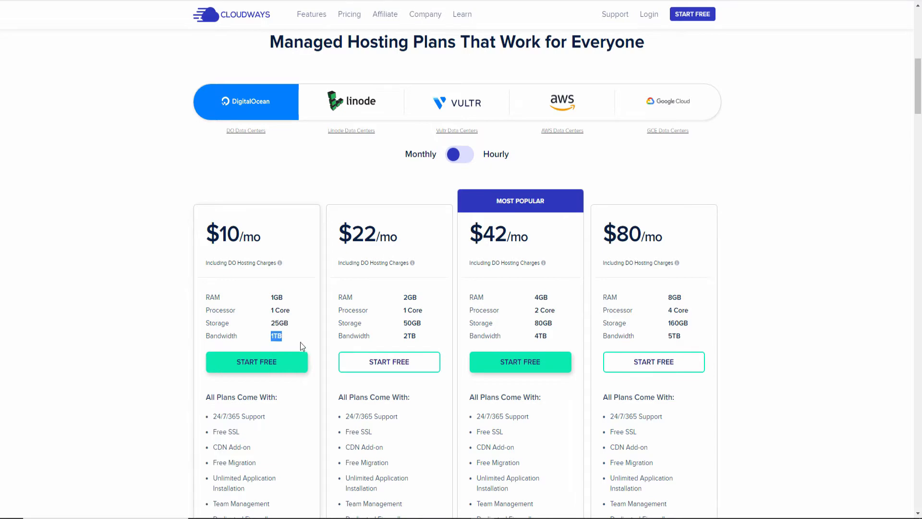
left_click(365, 114)
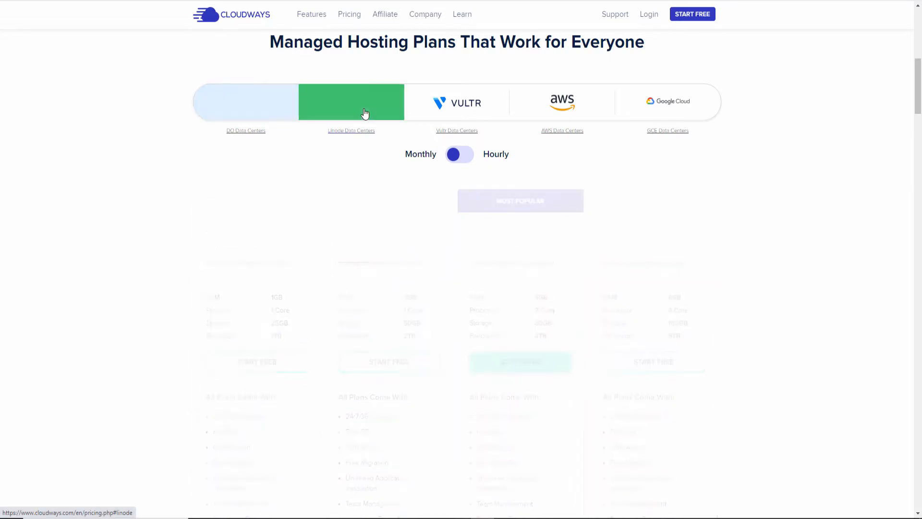
left_click(464, 98)
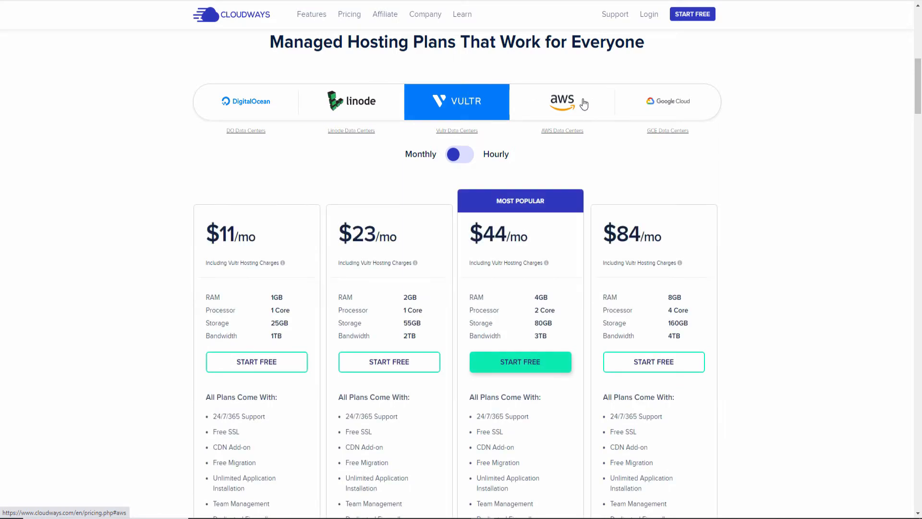
left_click(584, 104)
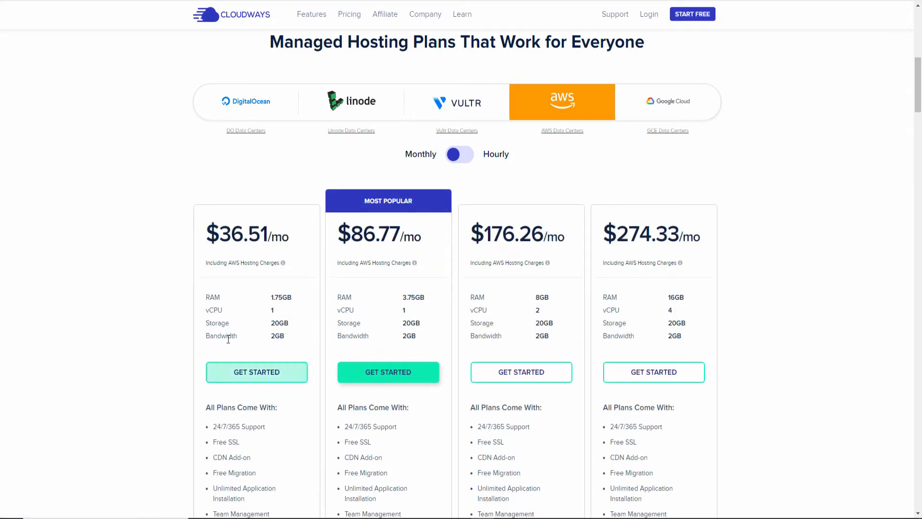
left_click(243, 103)
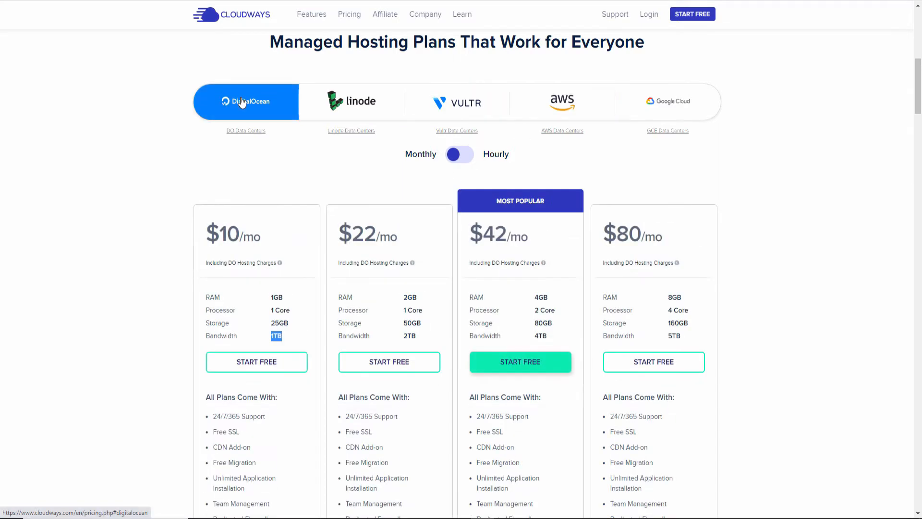
left_click(654, 102)
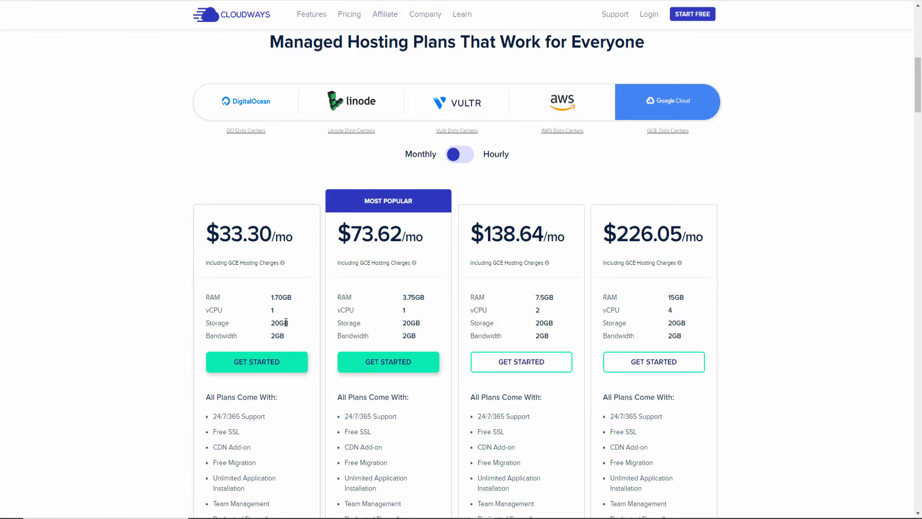
left_click(247, 101)
Scroll down and start the free sign-up with GET STARTED FREE.
scroll(247, 96, "down", 10)
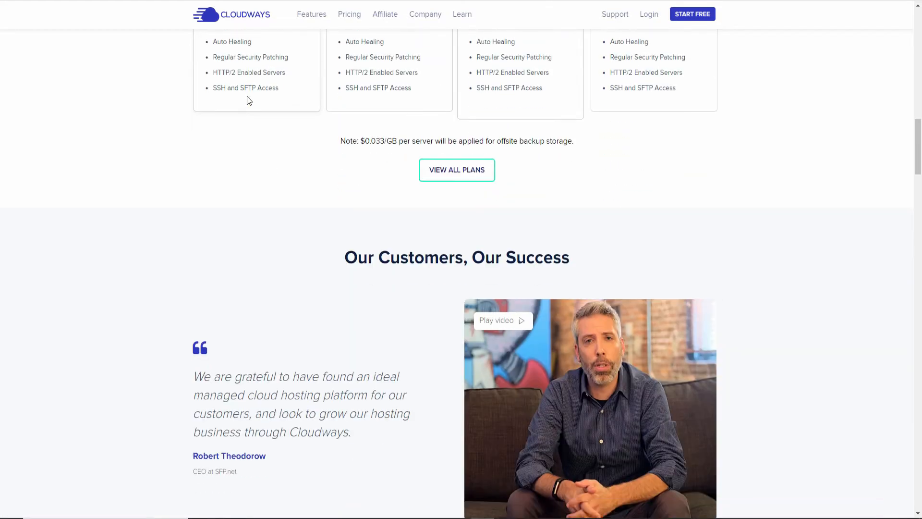
scroll(247, 97, "down", 4)
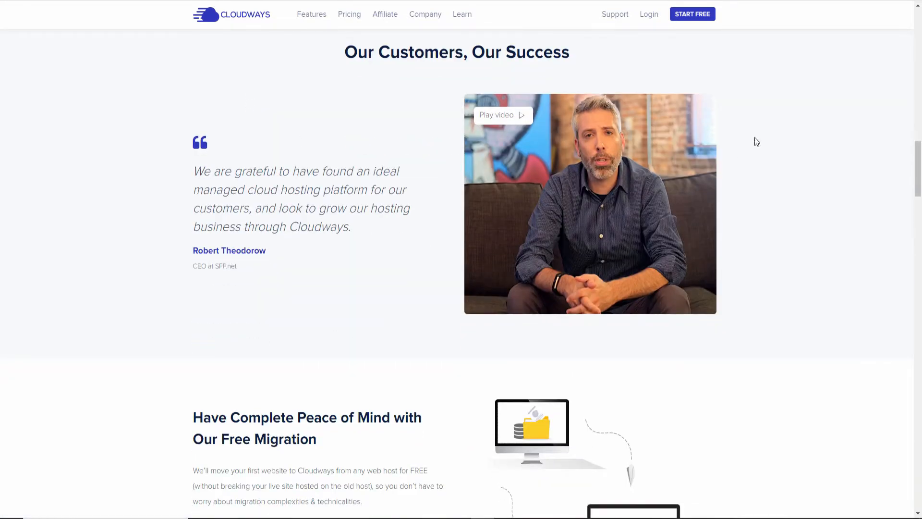
left_click_drag(918, 169, 903, 27)
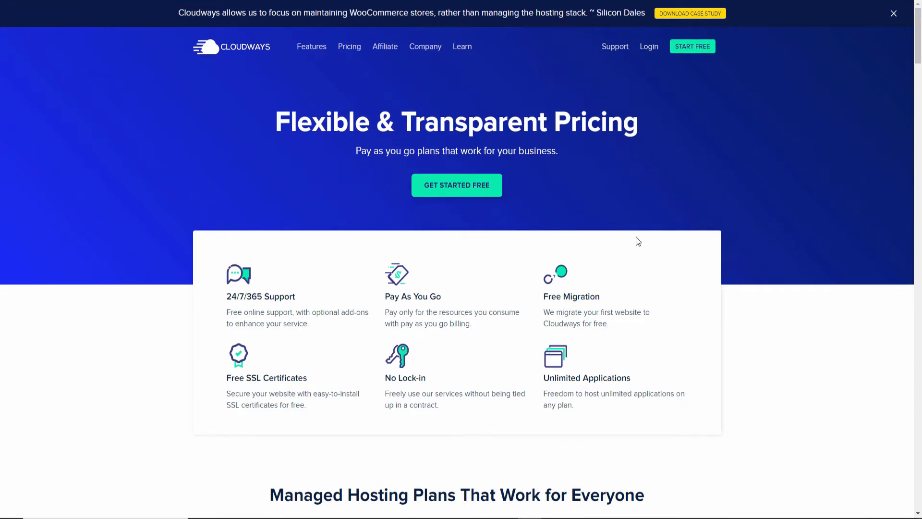
left_click(455, 191)
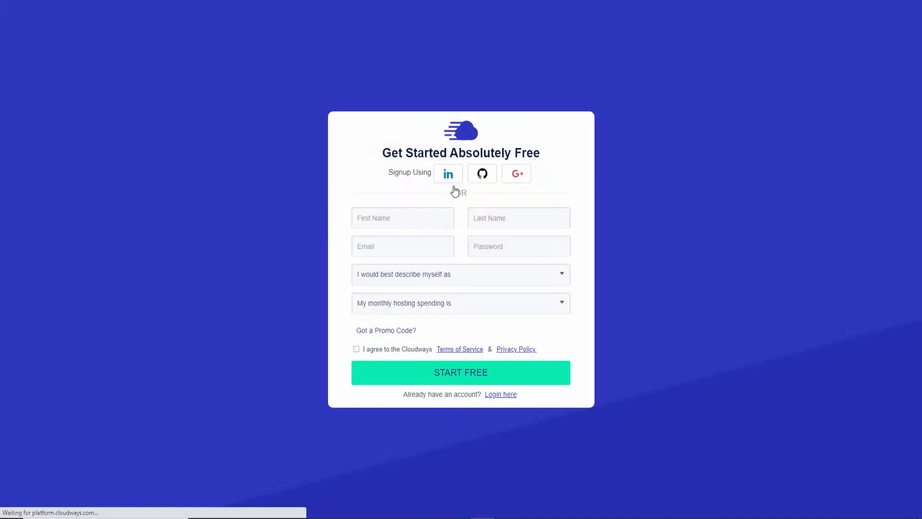
Enter the first name, last name, e-mail address and account password.
left_click(388, 219)
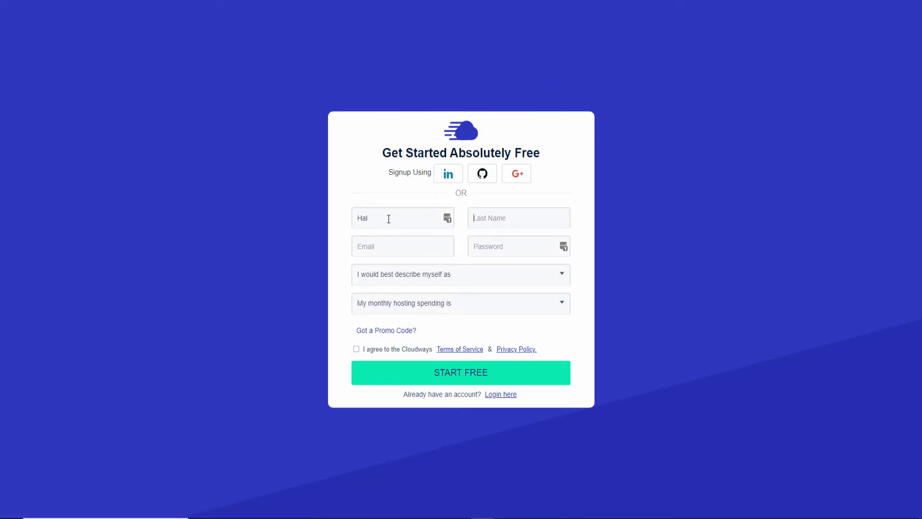
key("Tab")
key("Tab")
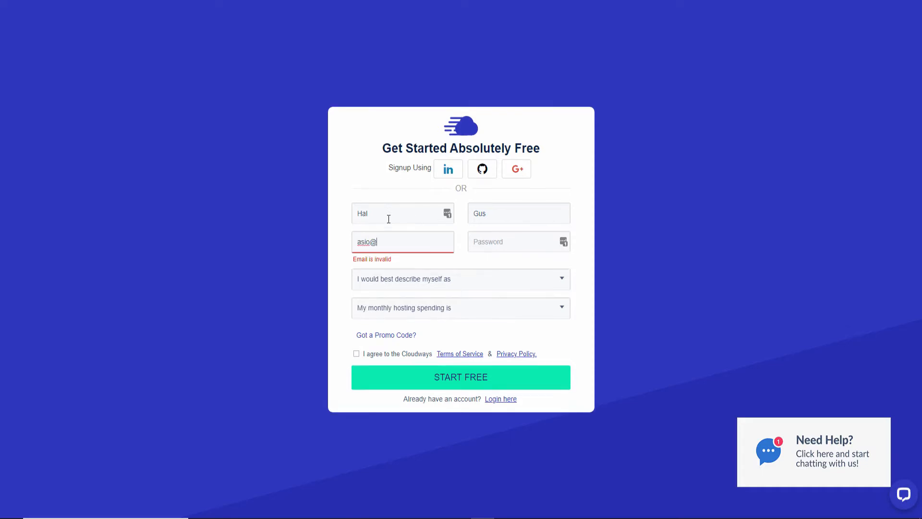
key("Tab")
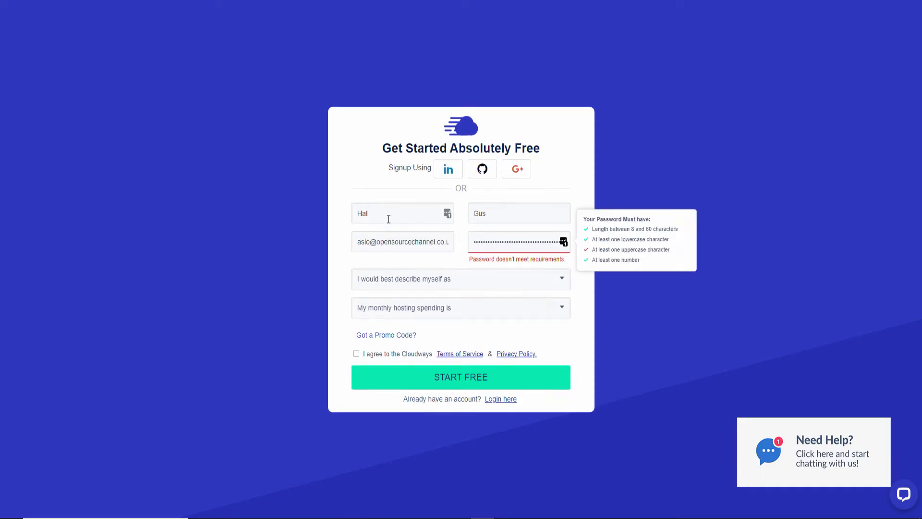
key("ctrl+a")
Choose Blogger and $0 - $50 monthly spending, and accept the terms of service.
left_click(391, 278)
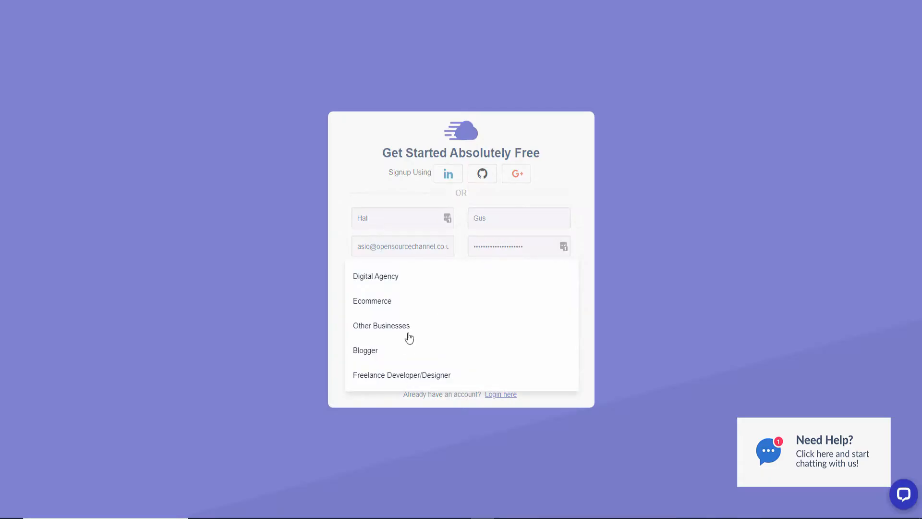
left_click(409, 333)
left_click(414, 303)
left_click(413, 304)
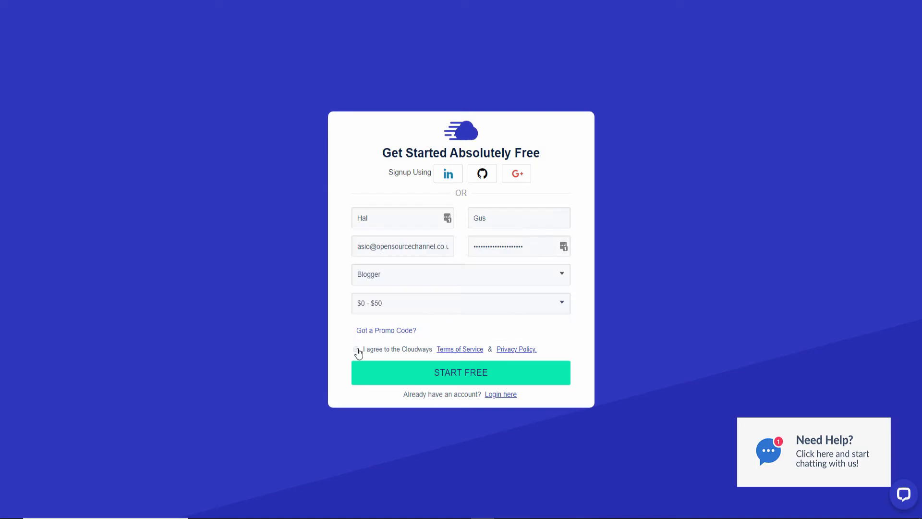
left_click(356, 350)
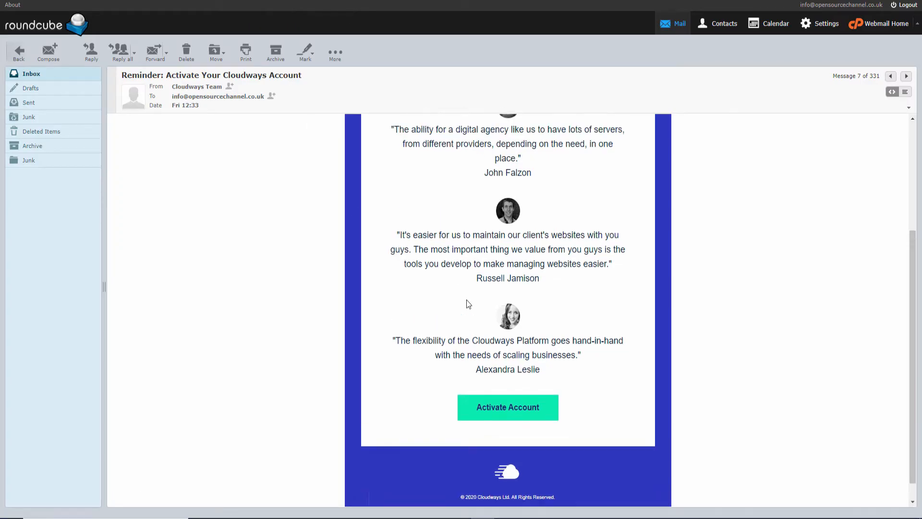
Scroll through the activation reminder e-mail to its Activate Account button.
scroll(467, 301, "up", 4)
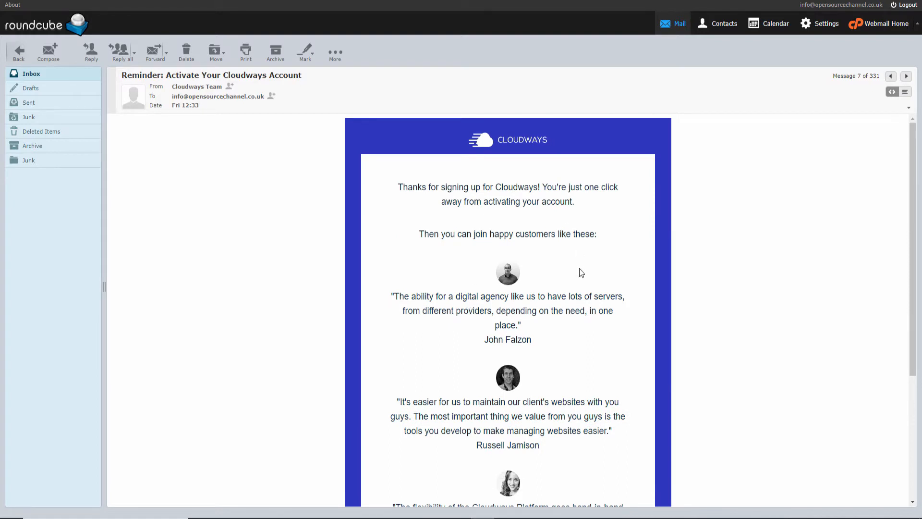
scroll(576, 271, "down", 4)
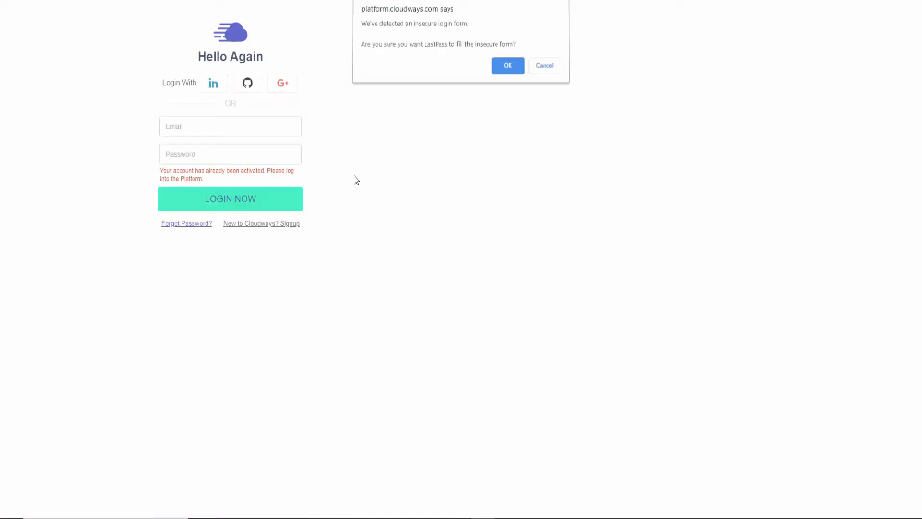
Dismiss the LastPass insecure-form prompt on the Cloudways login page.
left_click(534, 74)
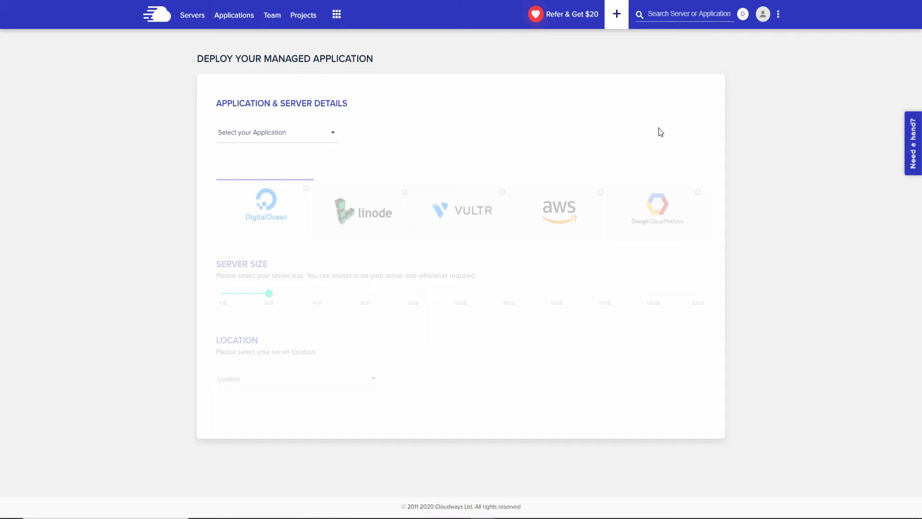
Check the empty Servers and Applications lists, then start adding a new member under Team.
left_click(193, 16)
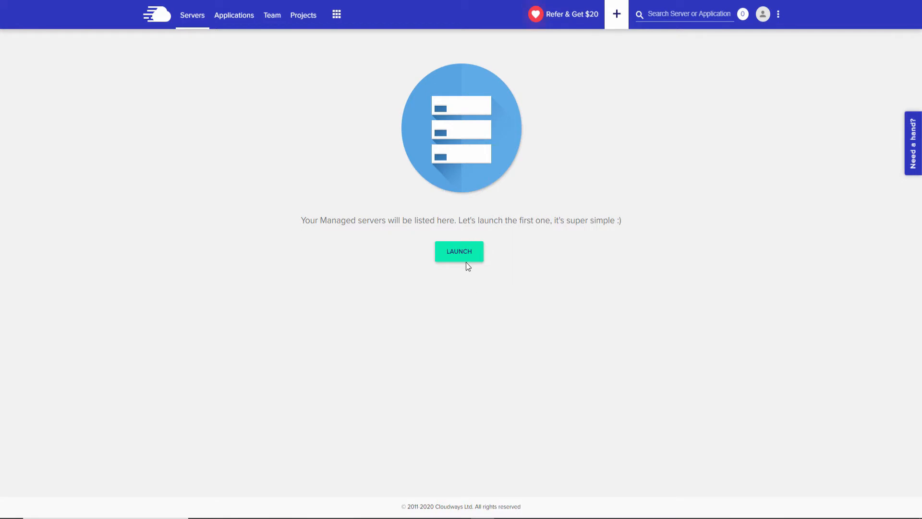
left_click(246, 23)
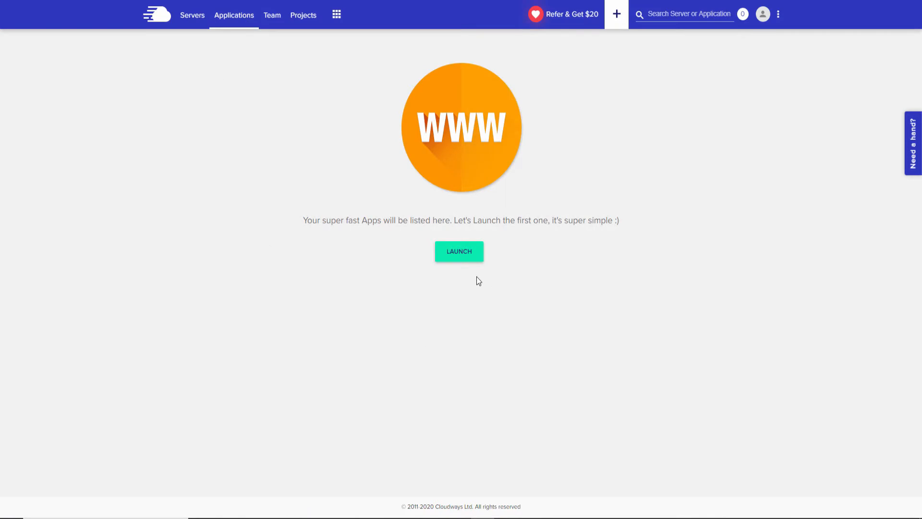
left_click(273, 16)
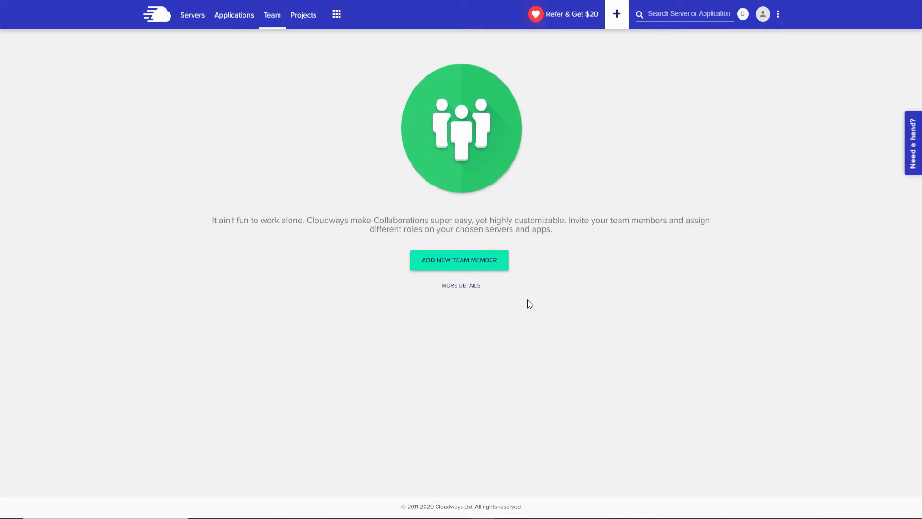
left_click(488, 267)
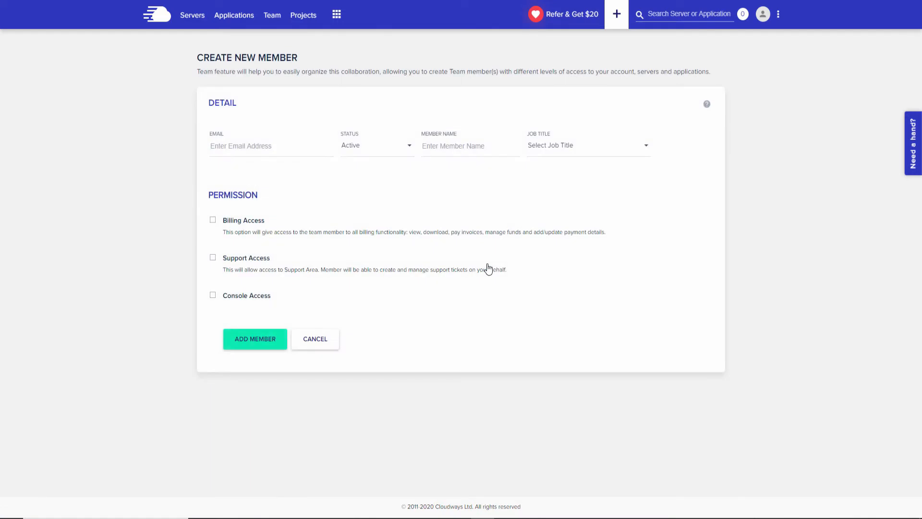
Enter the member's e-mail and name, keep status Active, and leave the job title unset.
left_click(285, 155)
left_click(389, 153)
left_click(389, 153)
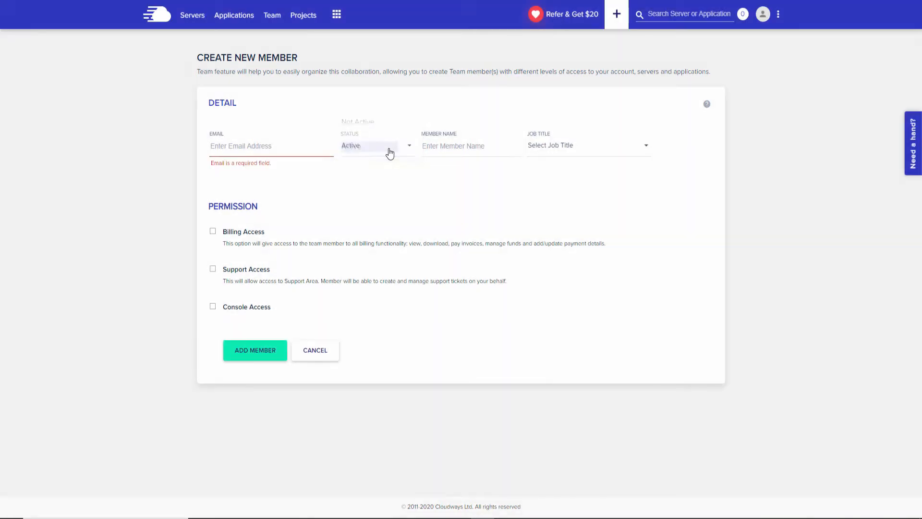
left_click(461, 150)
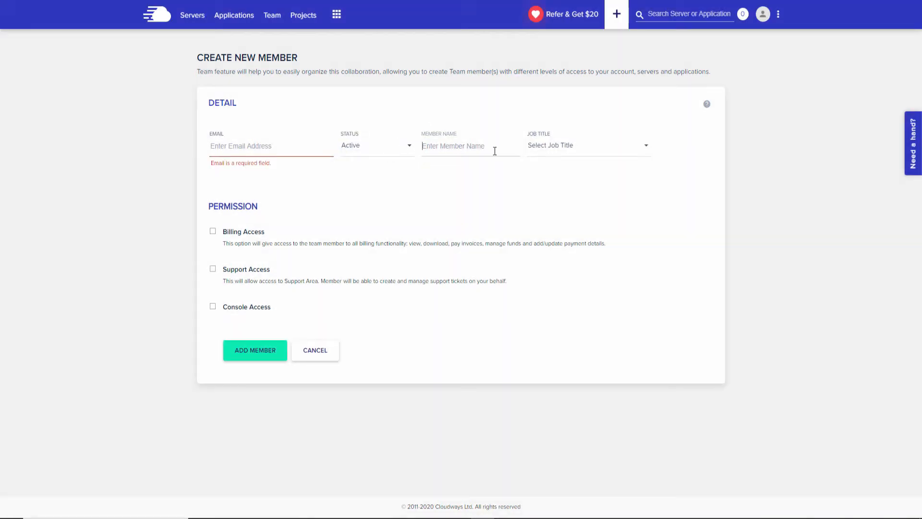
left_click(566, 153)
scroll(576, 201, "down", 5)
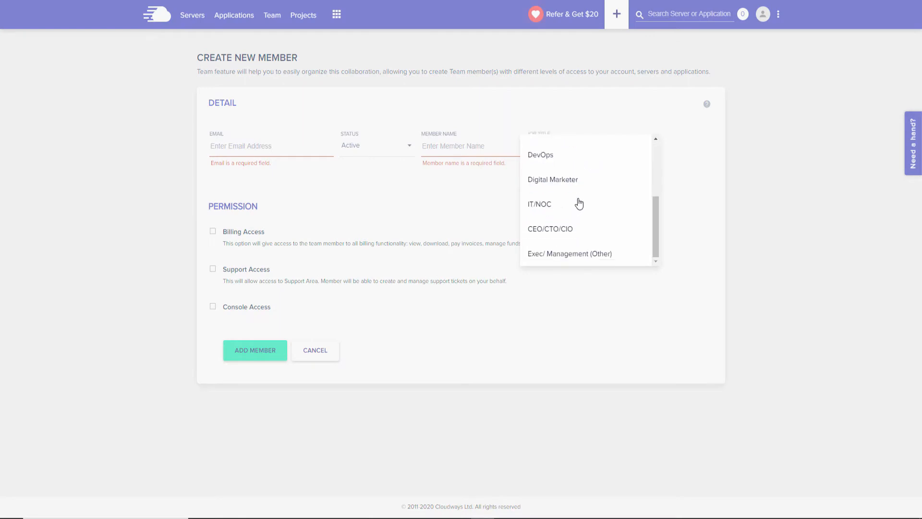
left_click(430, 195)
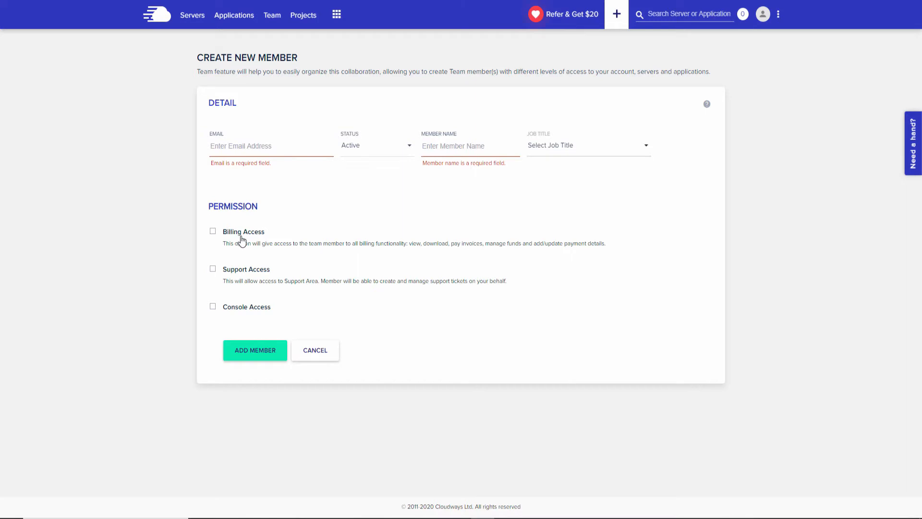
Grant console, support and billing access with Limited console access, then go to Projects.
left_click(238, 307)
left_click(245, 273)
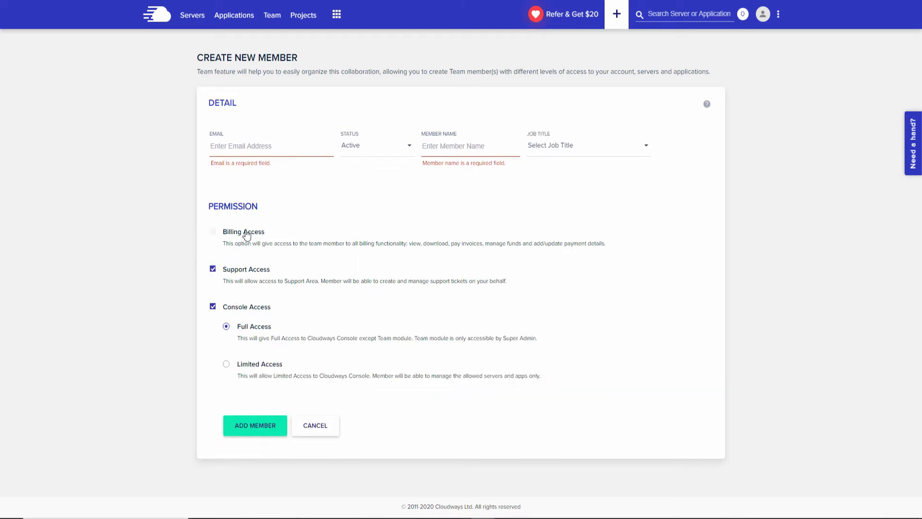
left_click(246, 234)
left_click(248, 368)
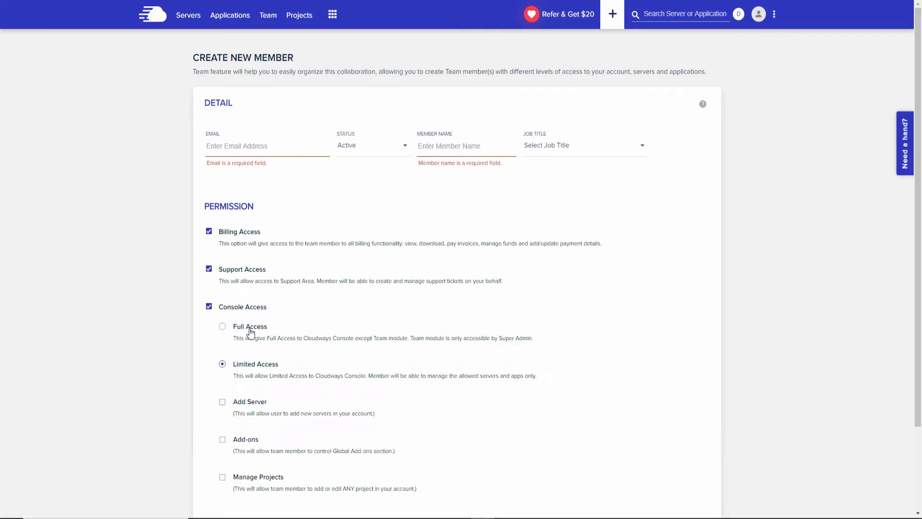
scroll(282, 333, "down", 3)
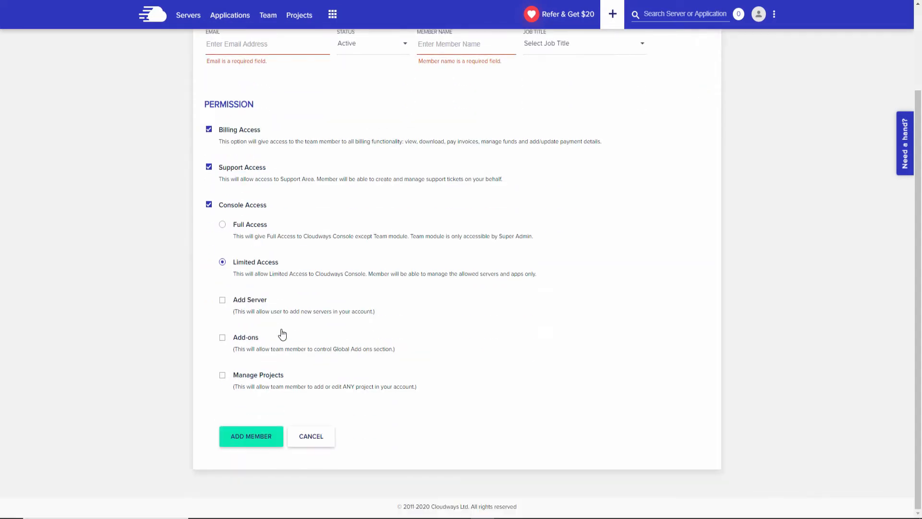
scroll(392, 337, "up", 3)
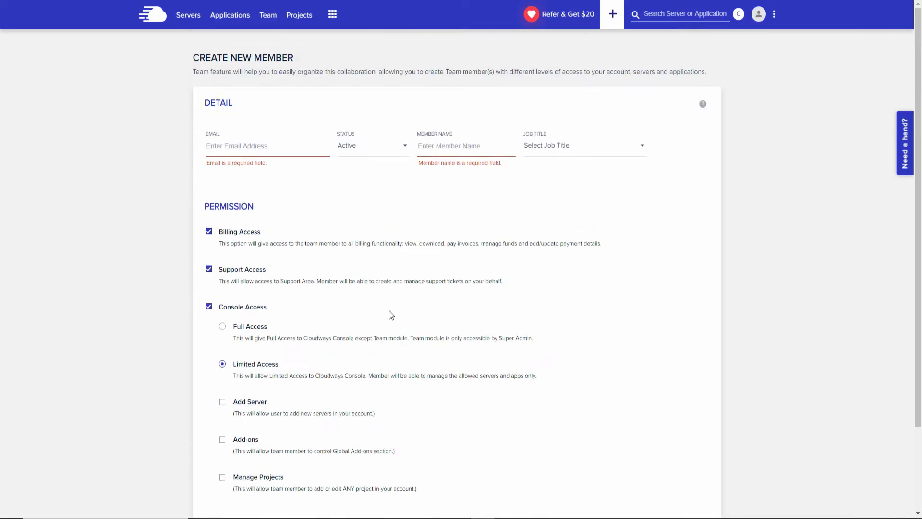
left_click(296, 17)
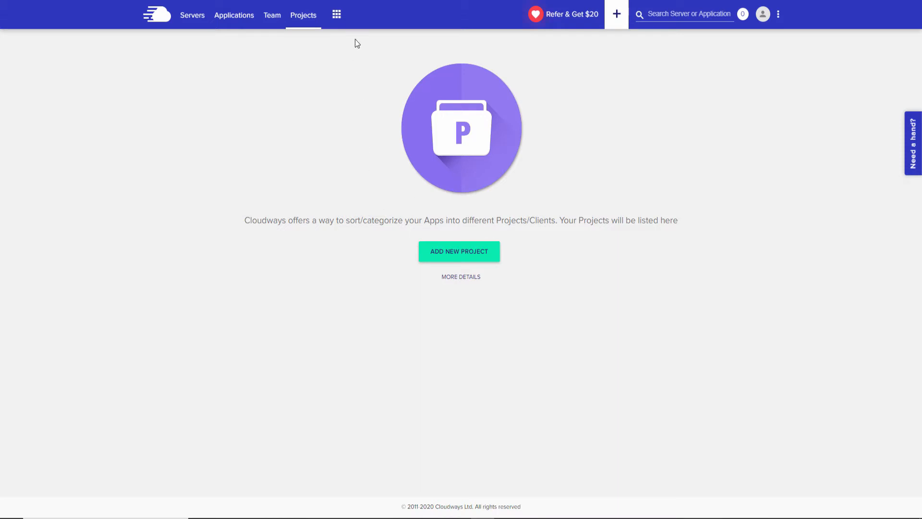
Open CloudwaysBot from the apps menu to view its empty Notifications tab.
left_click(340, 20)
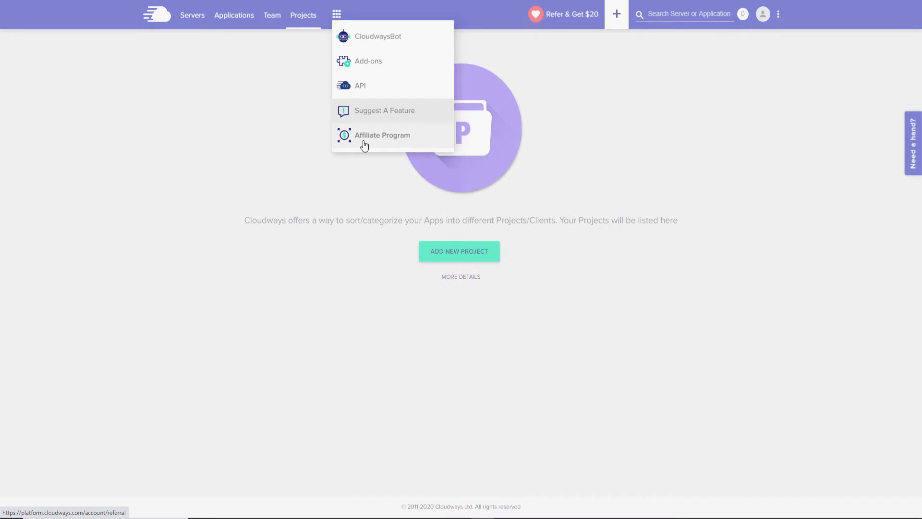
left_click(368, 36)
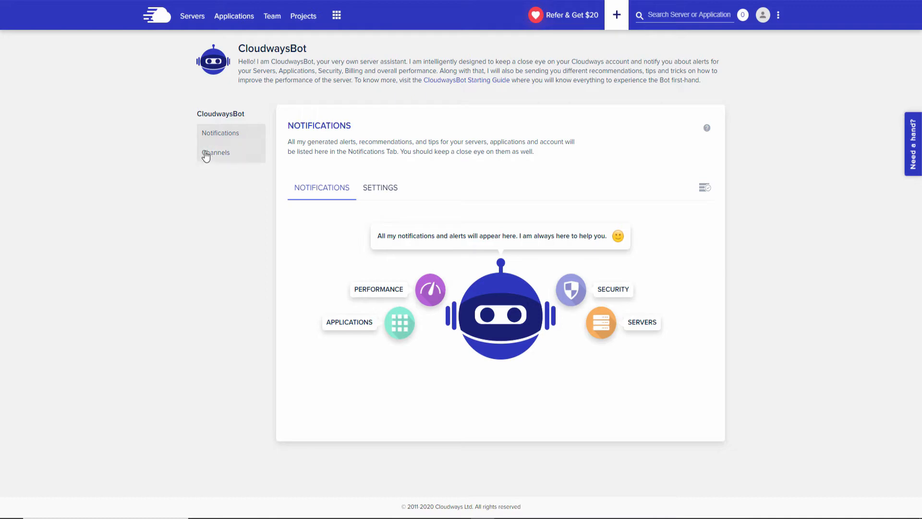
left_click(388, 187)
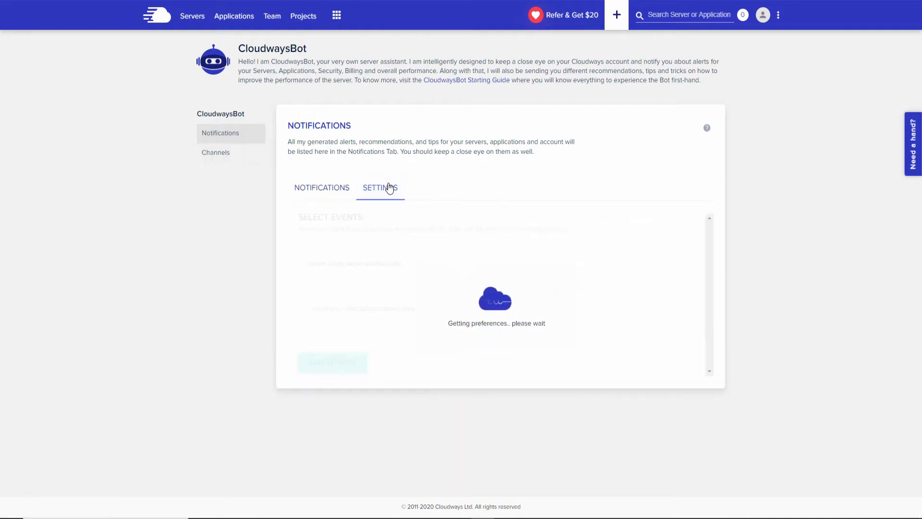
scroll(842, 308, "down", 3)
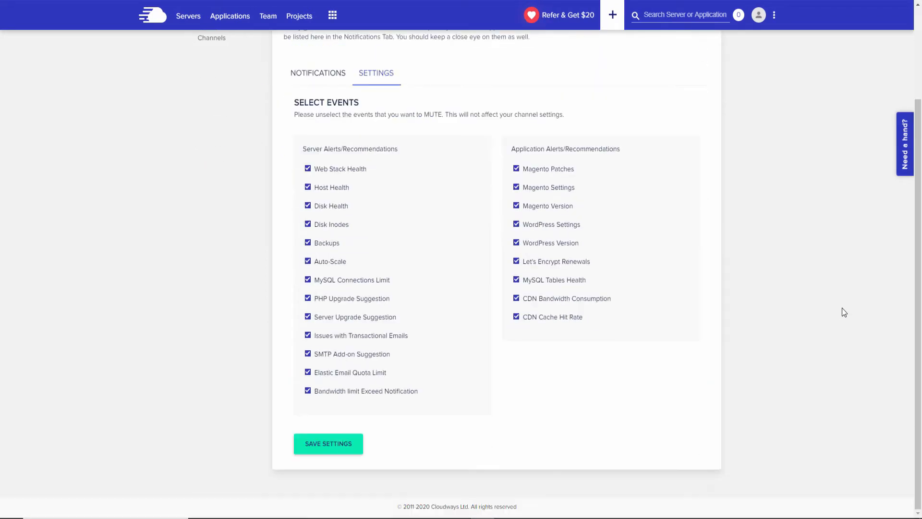
scroll(842, 312, "up", 2)
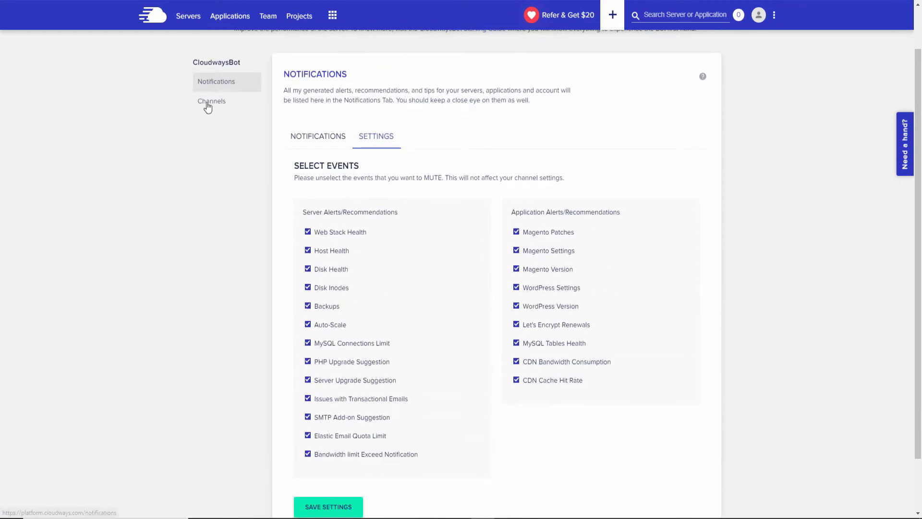
left_click(208, 105)
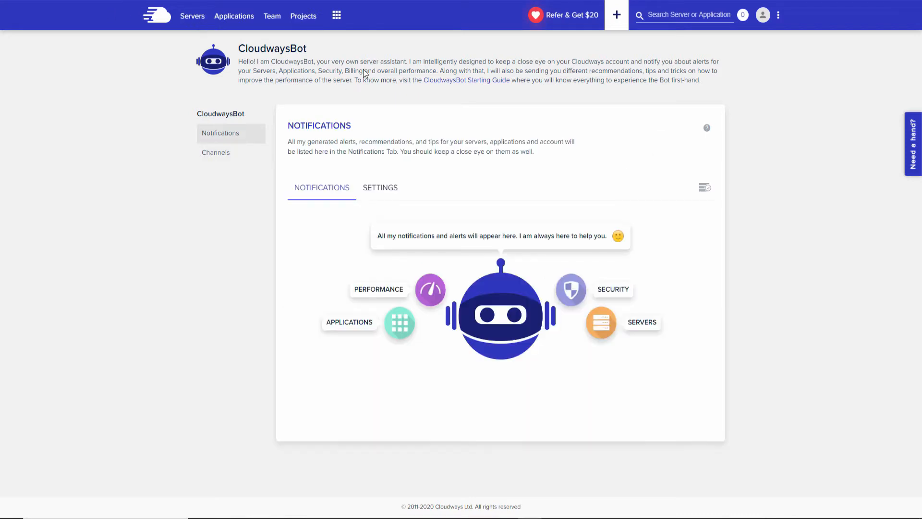
left_click(195, 19)
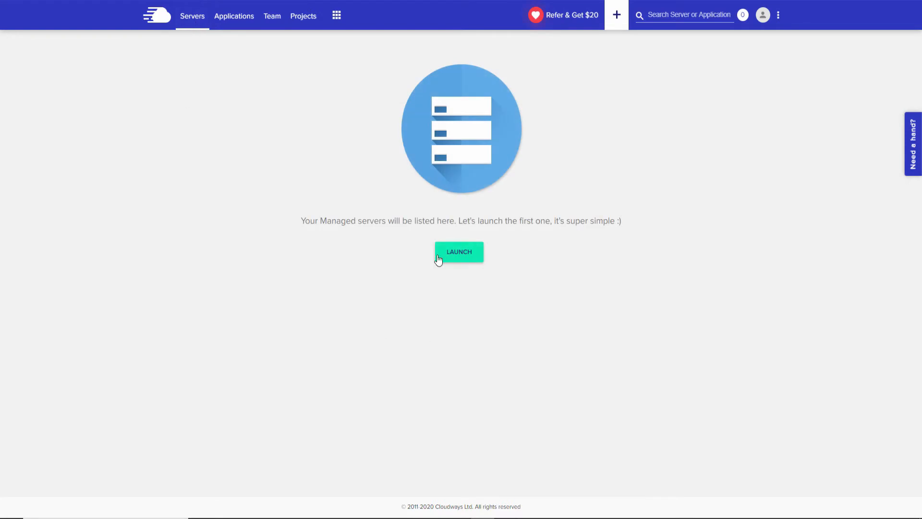
Start a new managed server launch and choose WordPress 5.4.2 with WooCommerce 4.3.0.
left_click(470, 258)
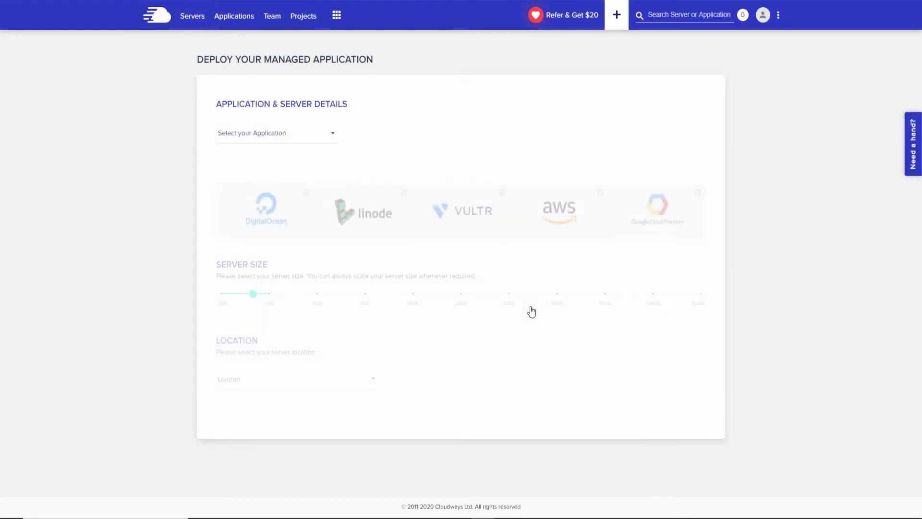
left_click(299, 137)
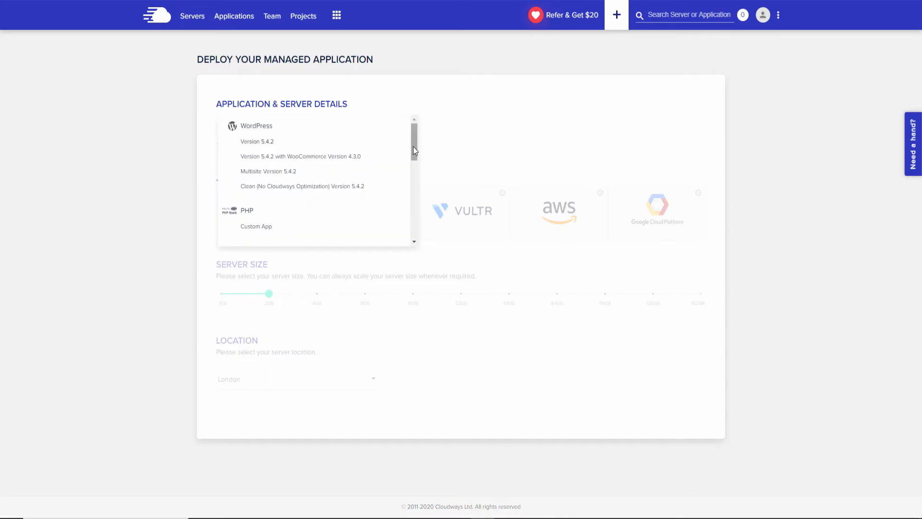
left_click_drag(414, 150, 415, 232)
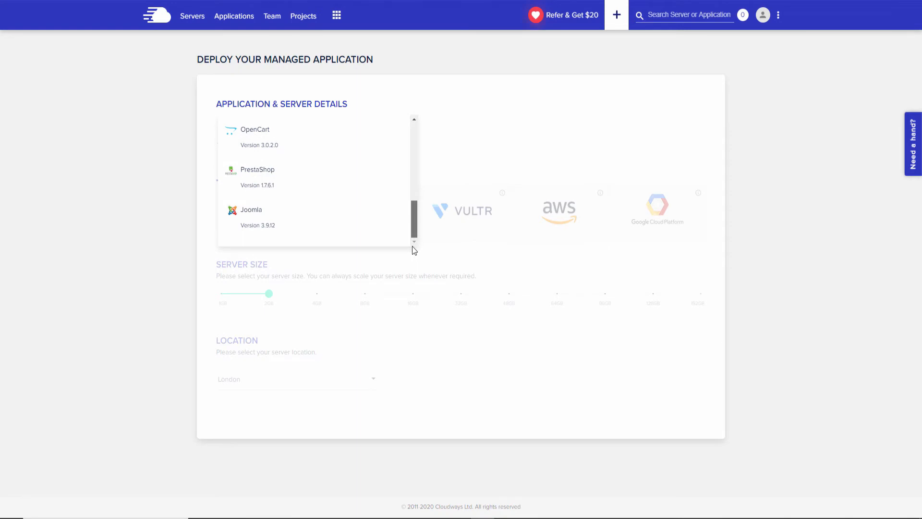
scroll(401, 157, "up", 5)
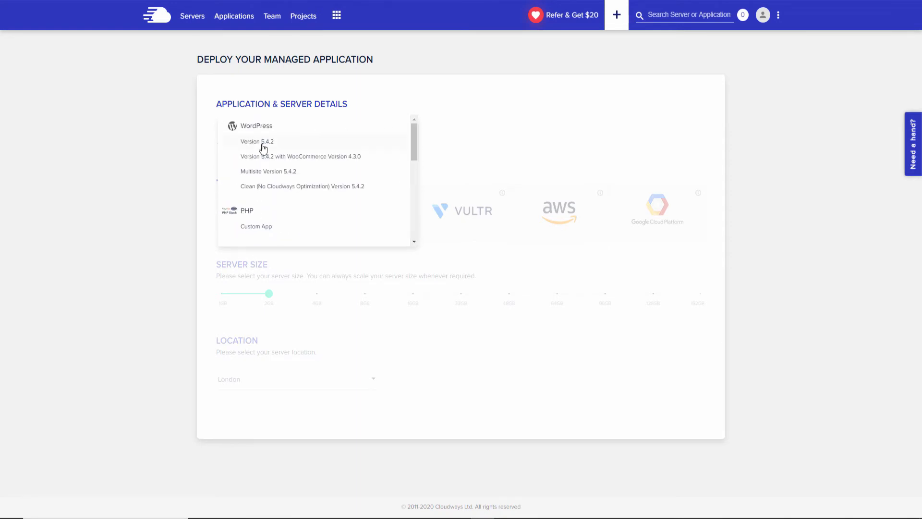
left_click(307, 159)
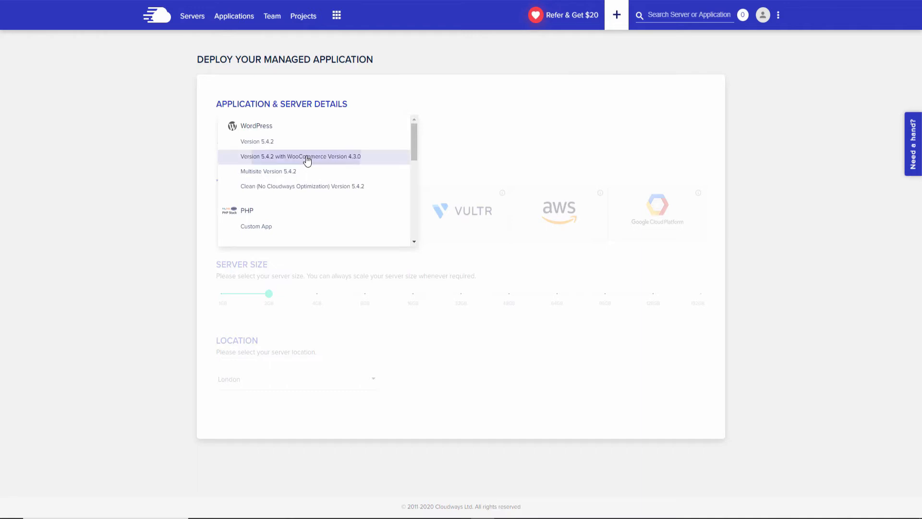
Try PHP Custom App as the application instead.
left_click(304, 137)
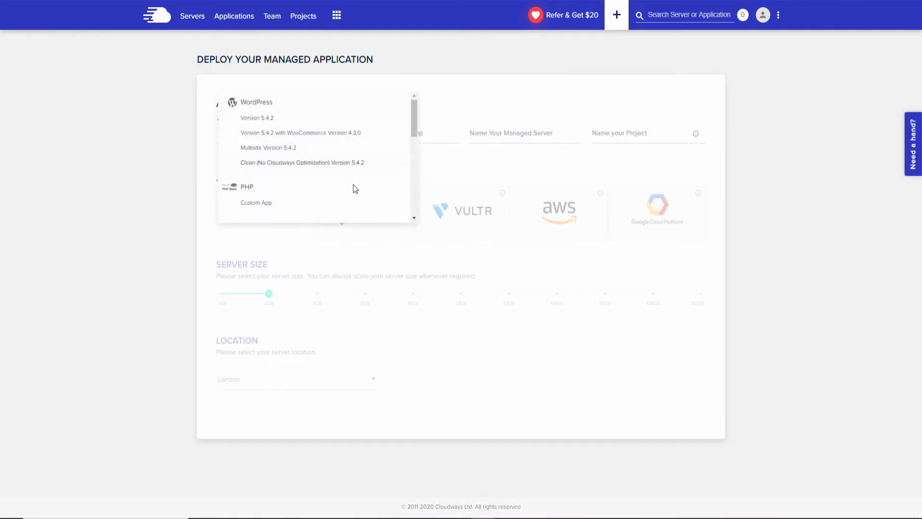
scroll(414, 144, "down", 2)
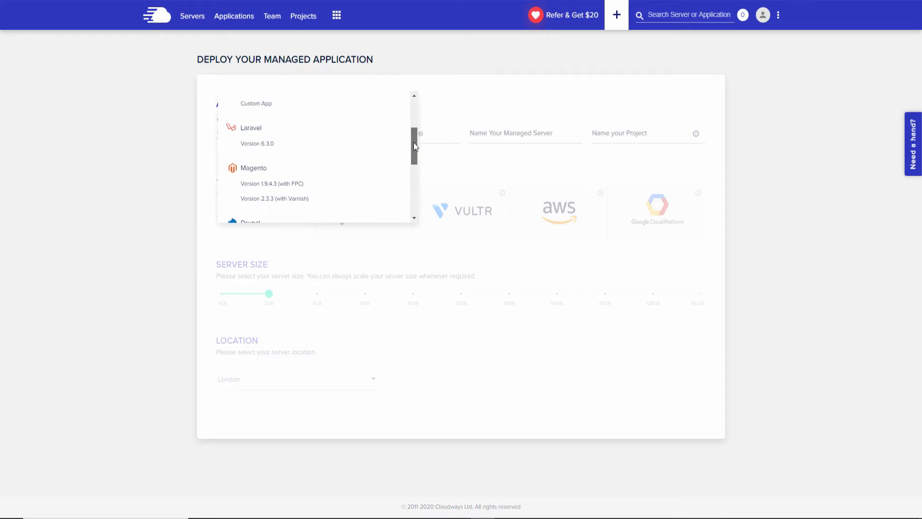
scroll(300, 154, "up", 1)
left_click(250, 148)
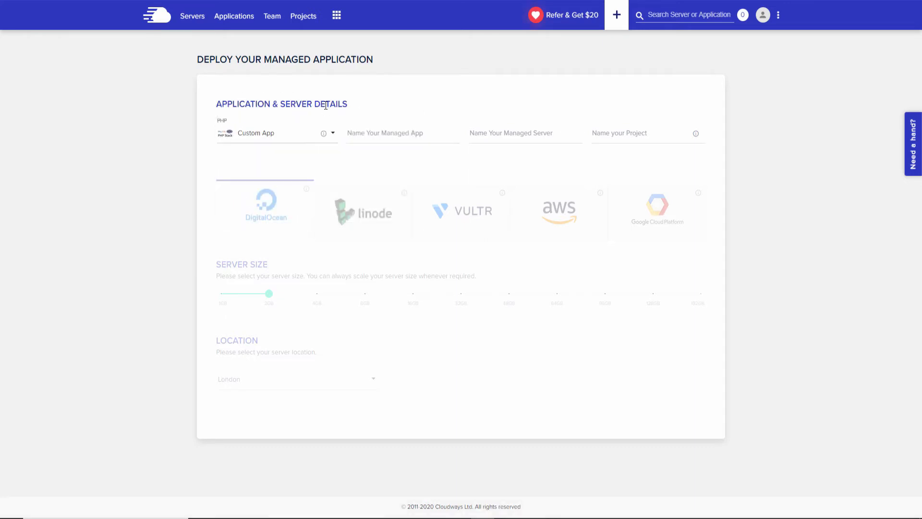
Switch the application back to WordPress 5.4.2 with WooCommerce 4.3.0.
left_click(307, 139)
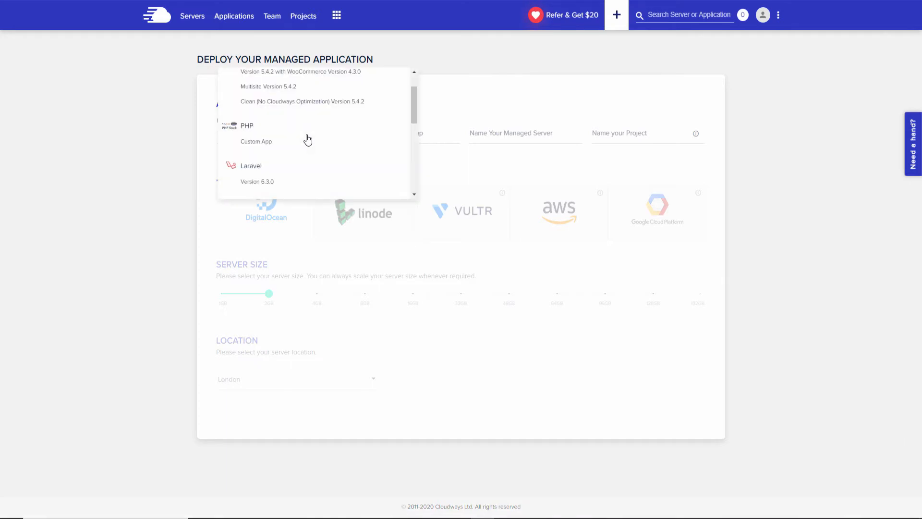
scroll(306, 138, "down", 2)
scroll(308, 140, "up", 1)
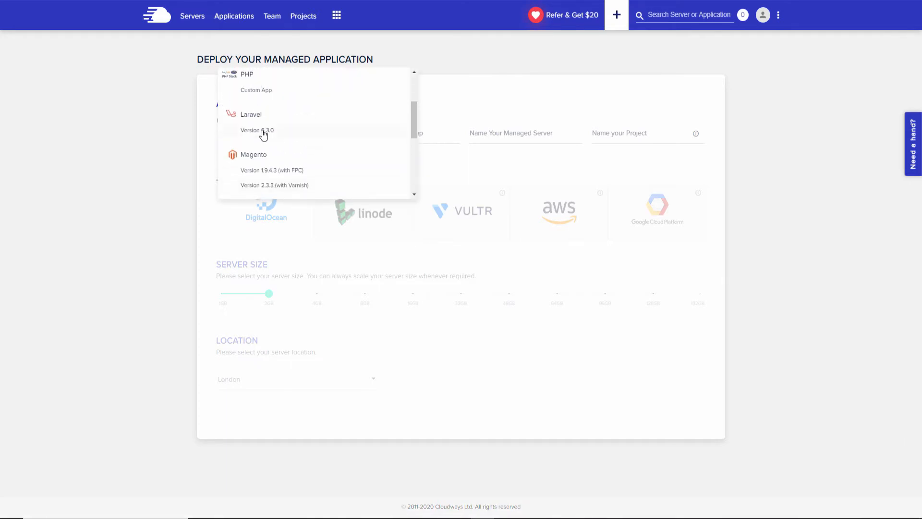
scroll(286, 156, "down", 2)
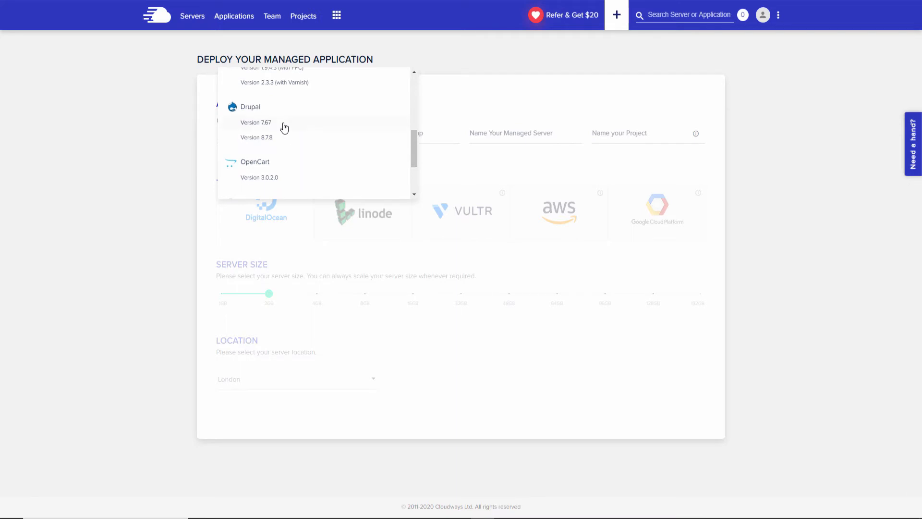
scroll(284, 128, "down", 2)
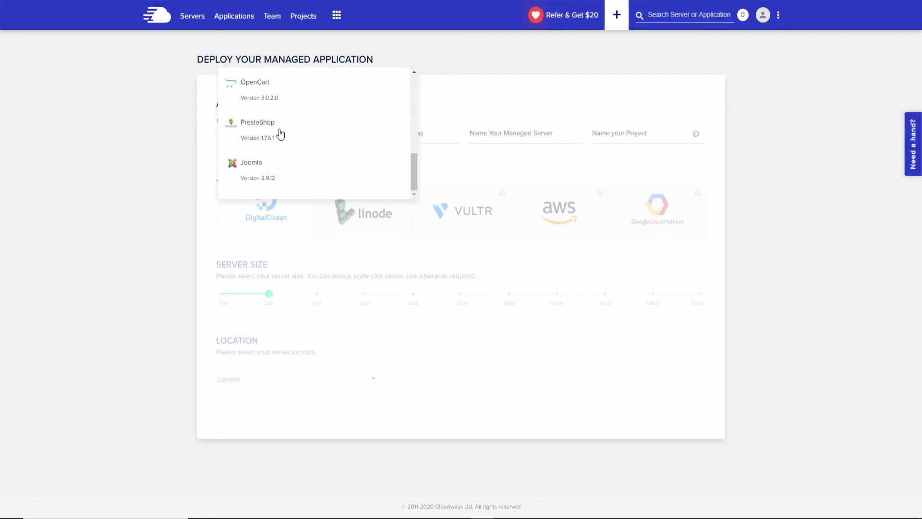
scroll(280, 135, "up", 6)
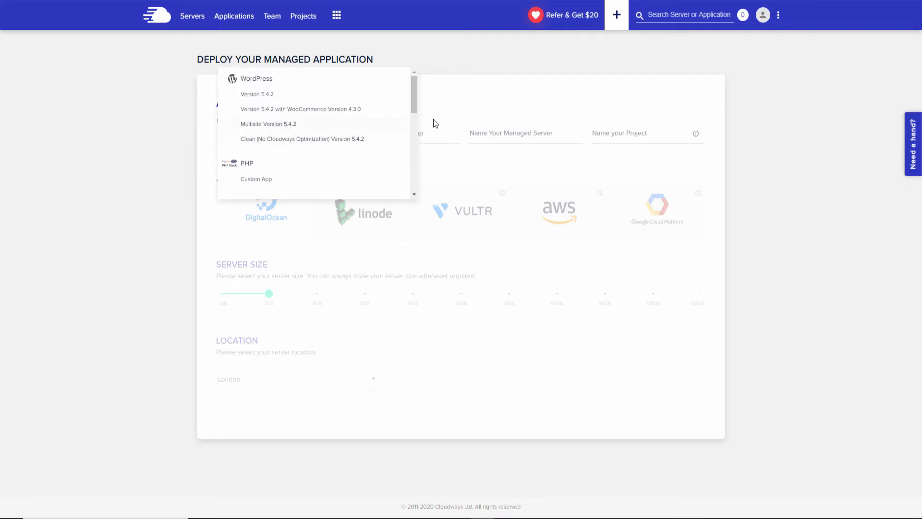
left_click(323, 111)
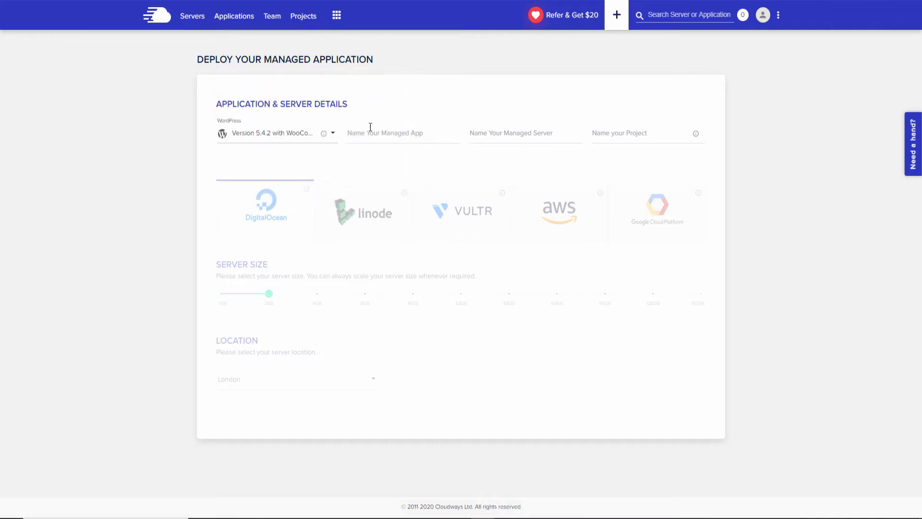
left_click(411, 130)
Name the app 'Wordpress Managed', the server 'opensourcechannel', and type project name 'Wordfpress'.
type("W")
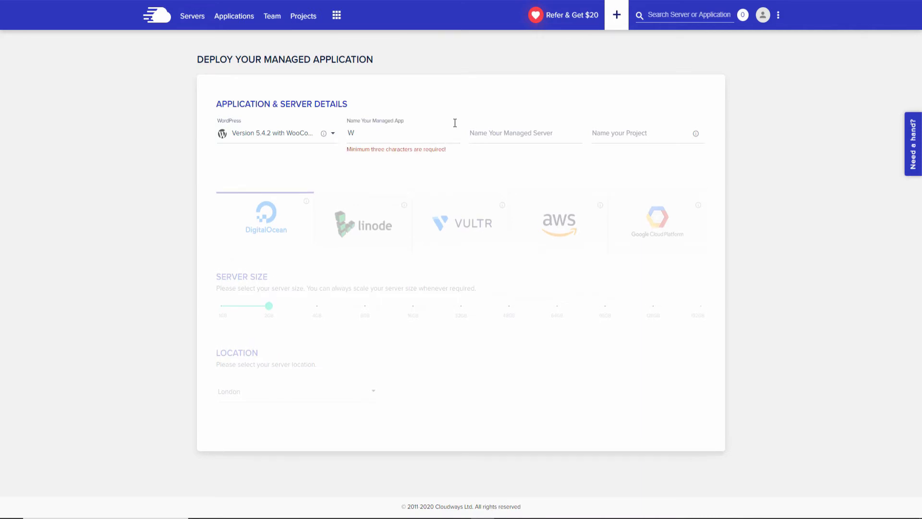
type("ordpress ")
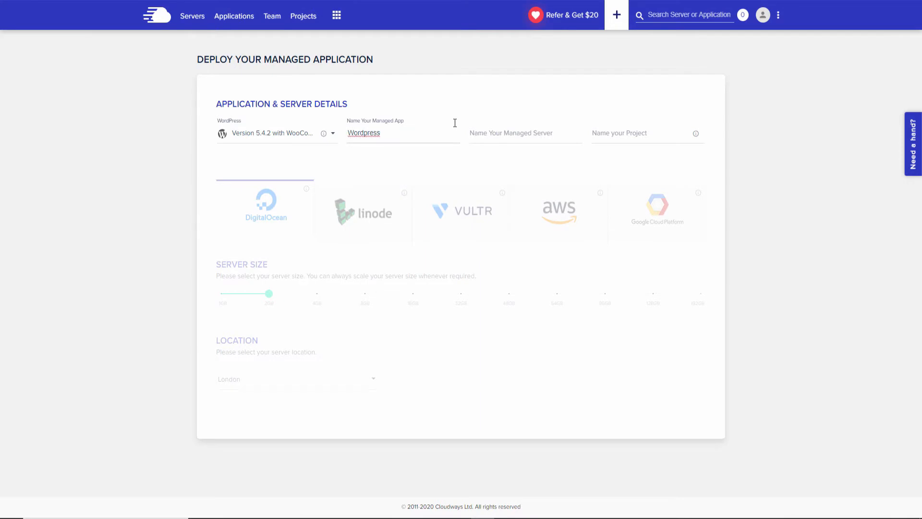
type("Managed")
left_click(524, 133)
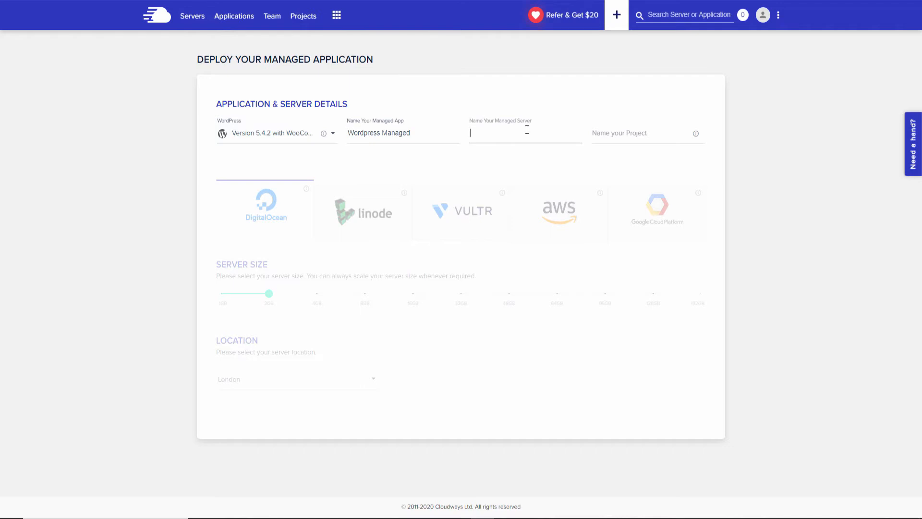
type("open")
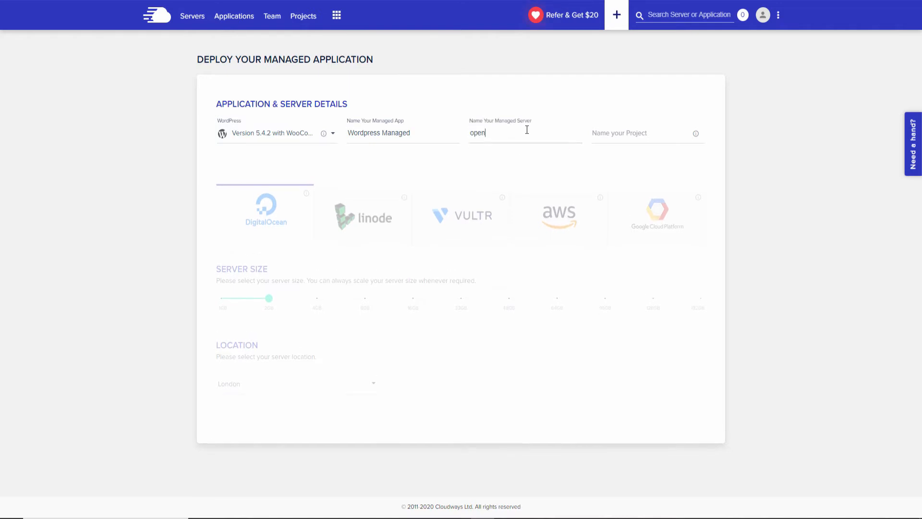
type("source")
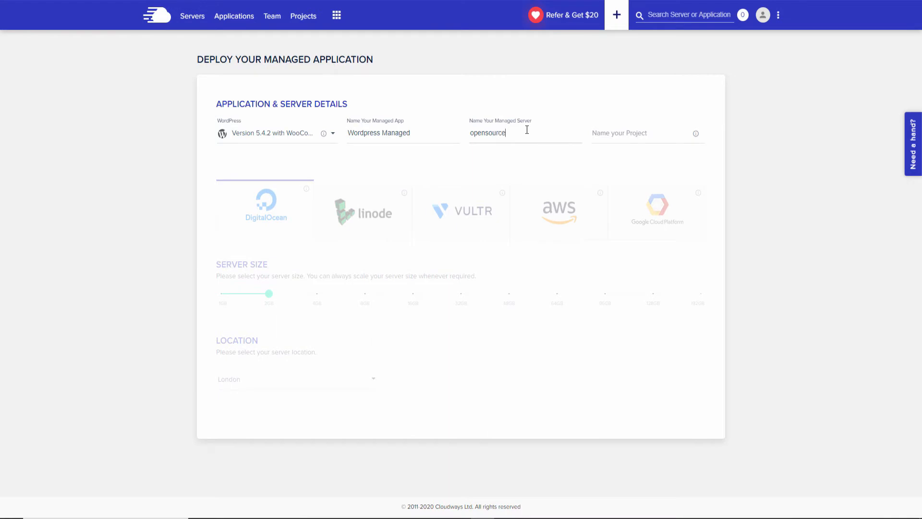
type("channel")
left_click(630, 133)
left_click(308, 20)
left_click(635, 137)
type("Wordf")
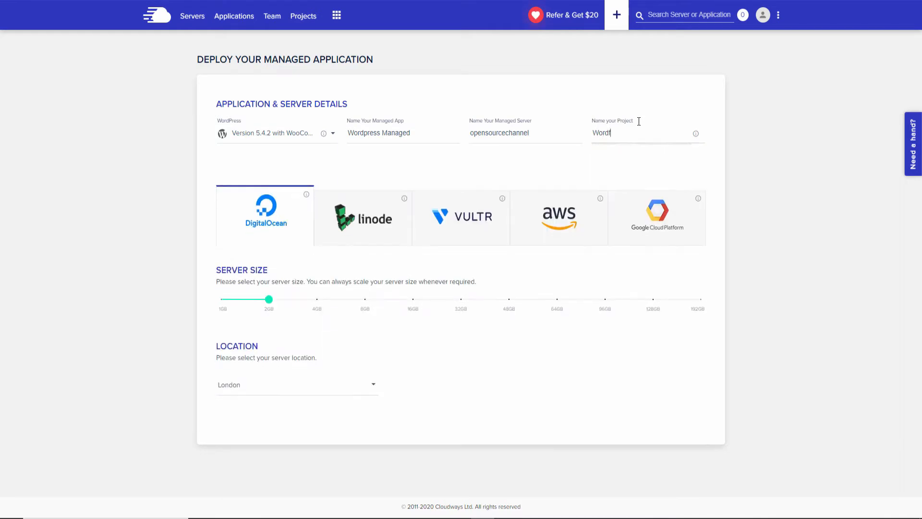
key("BackSpace")
type("press")
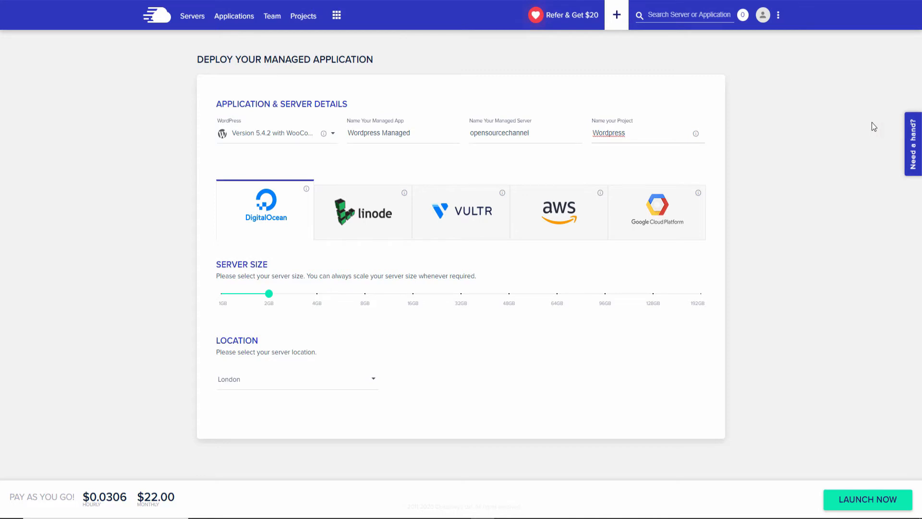
Compare Linode, Vultr, AWS and Google Cloud, sliding Google's size to n1-std-32 and back.
left_click(380, 222)
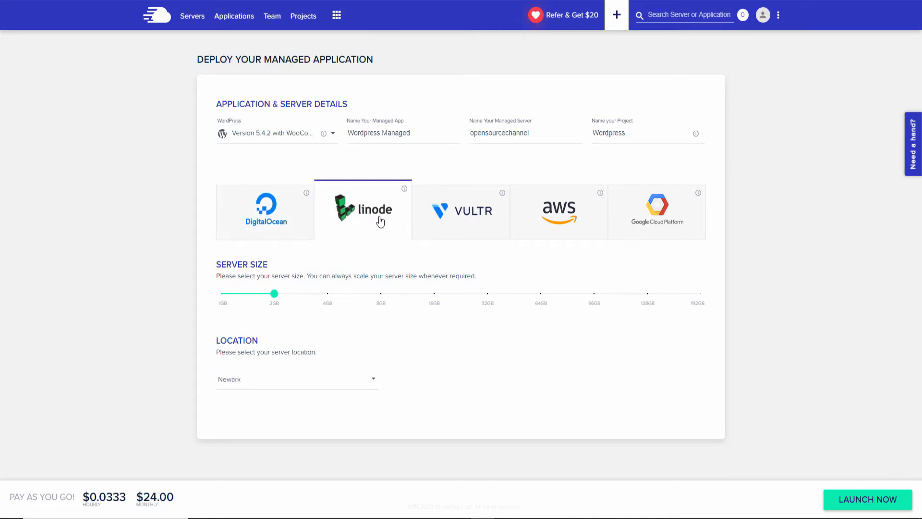
left_click(476, 224)
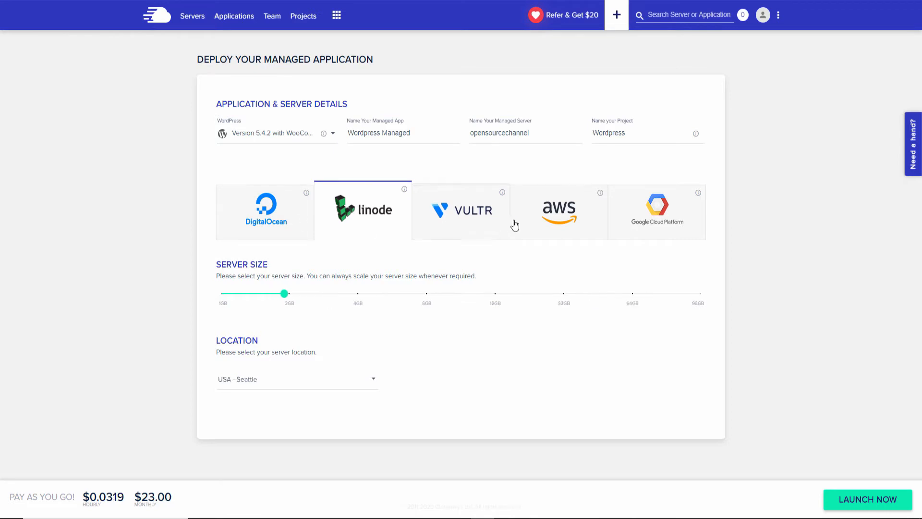
left_click(543, 228)
left_click(664, 232)
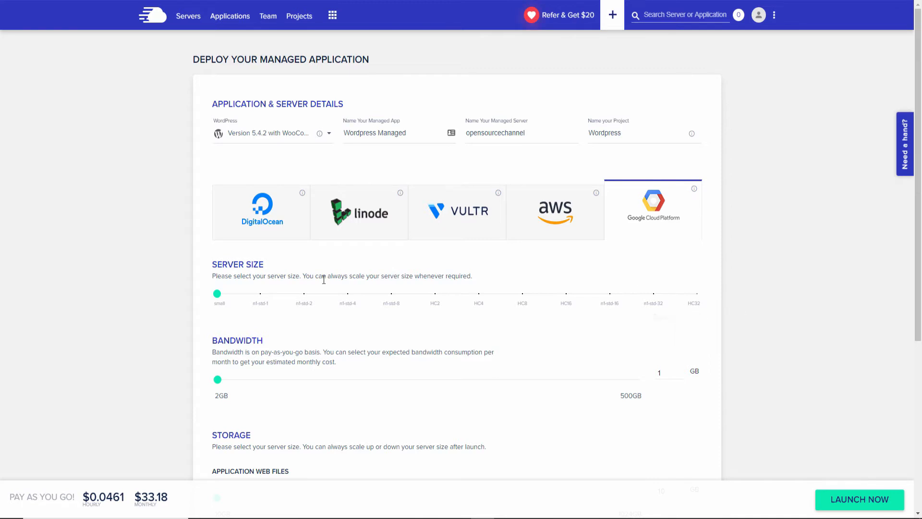
mouse_move(216, 299)
left_click_drag(218, 294, 634, 293)
left_click_drag(539, 304, 479, 321)
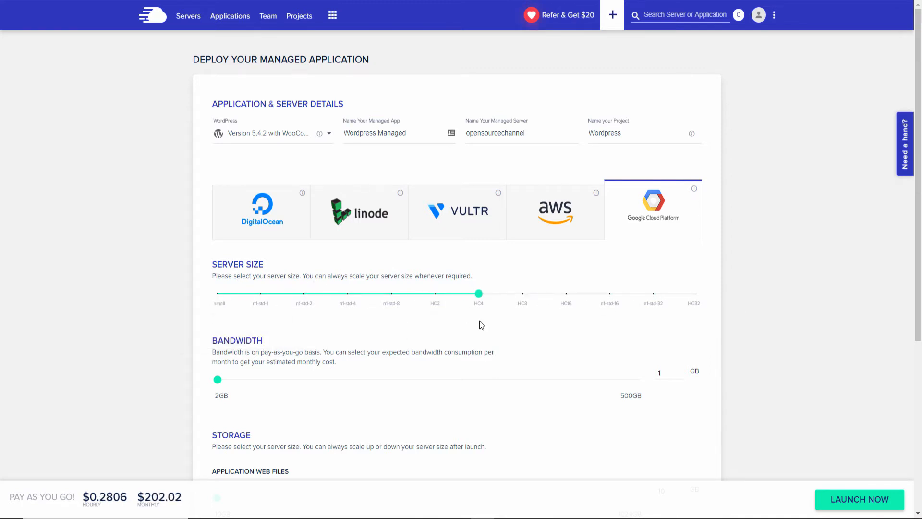
scroll(479, 235, "down", 2)
left_click_drag(478, 191, 207, 244)
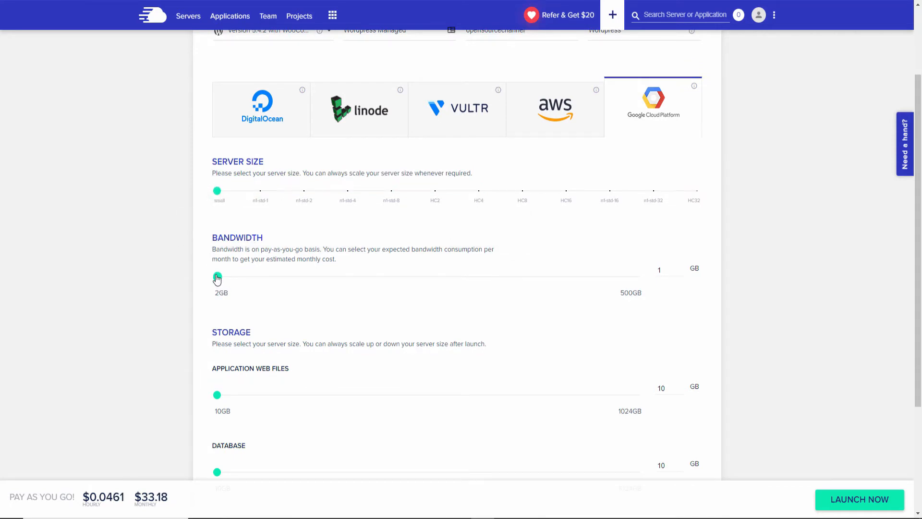
Test bandwidth at 500 GB, raise web files storage to 1024 GB, and increase database storage.
left_click_drag(217, 278, 696, 269)
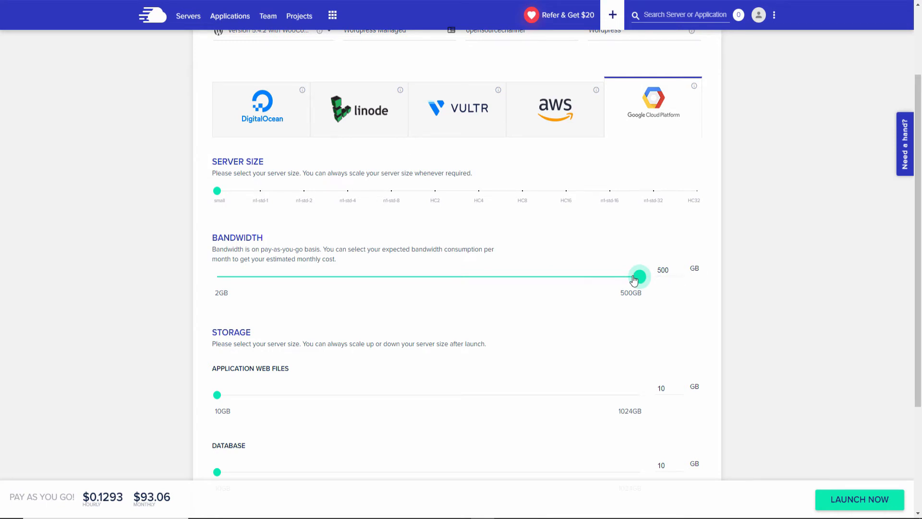
left_click_drag(640, 276, 194, 293)
scroll(265, 317, "down", 3)
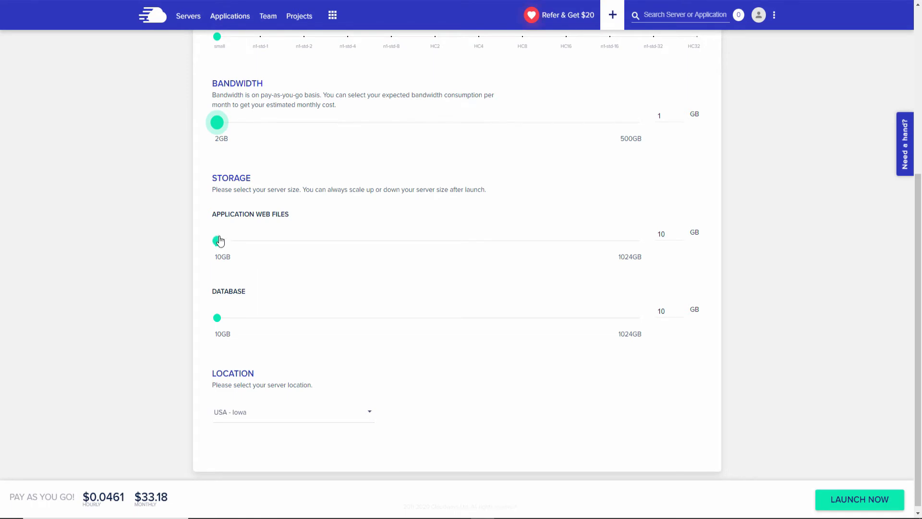
left_click_drag(217, 241, 714, 255)
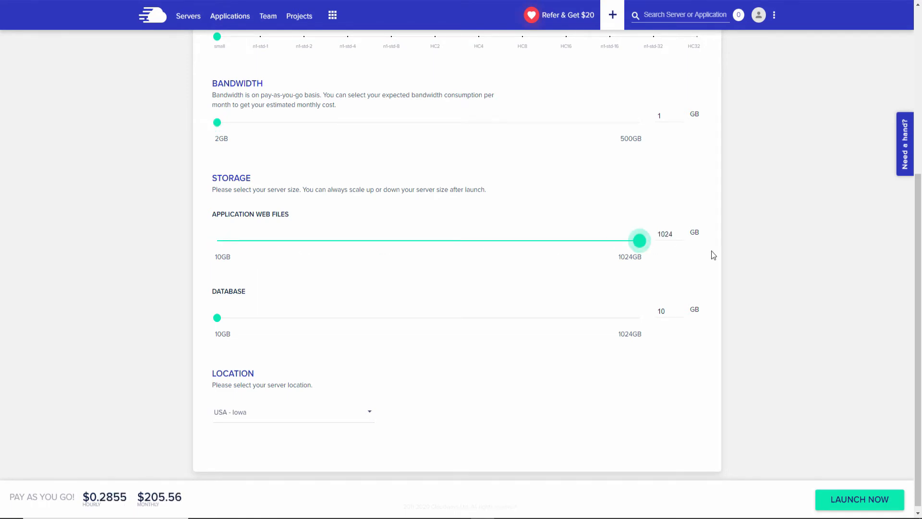
scroll(711, 255, "down", 1)
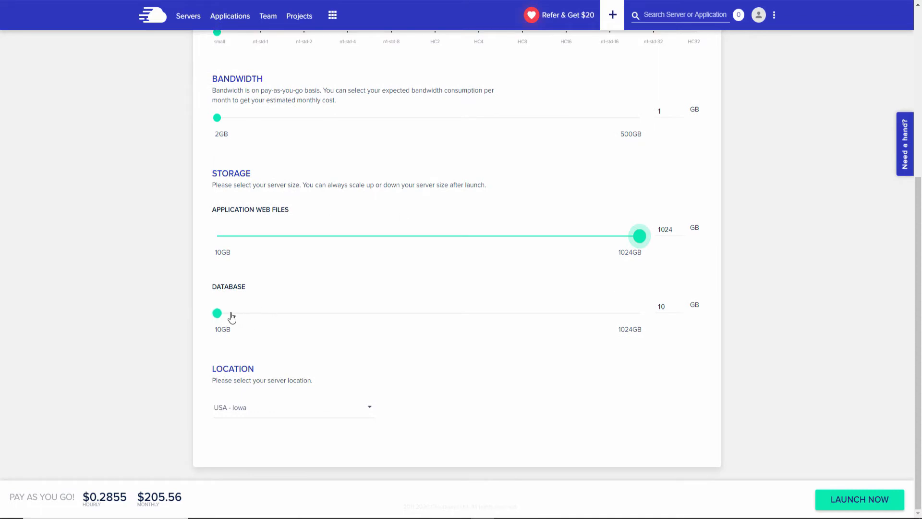
left_click_drag(217, 313, 199, 325)
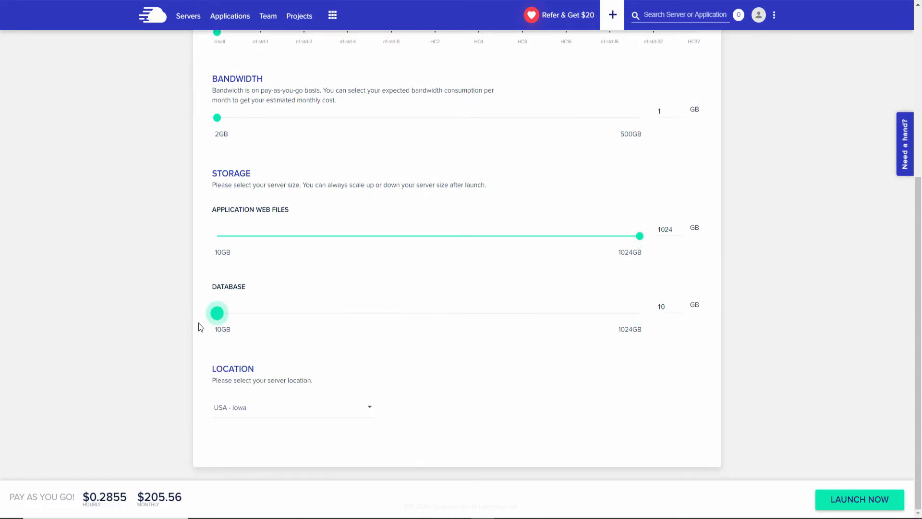
Browse the server locations and switch the provider back to DigitalOcean.
left_click(287, 405)
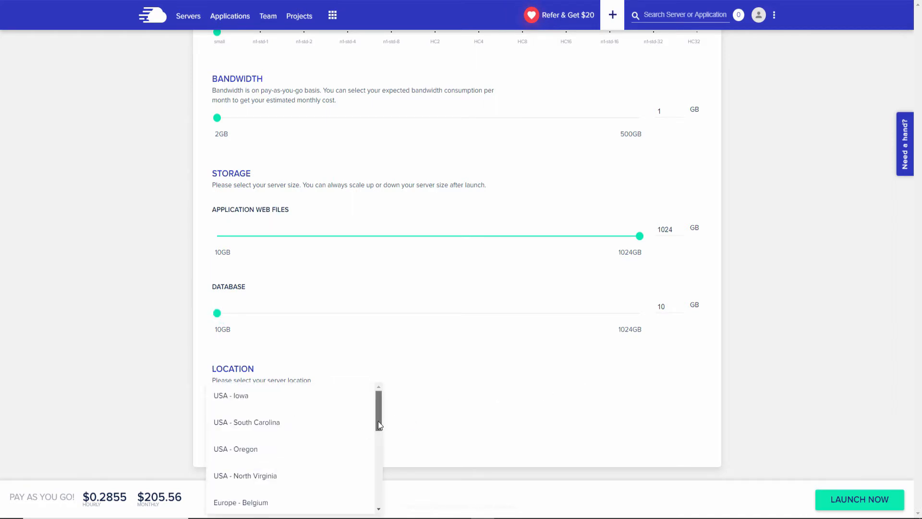
left_click_drag(378, 421, 380, 508)
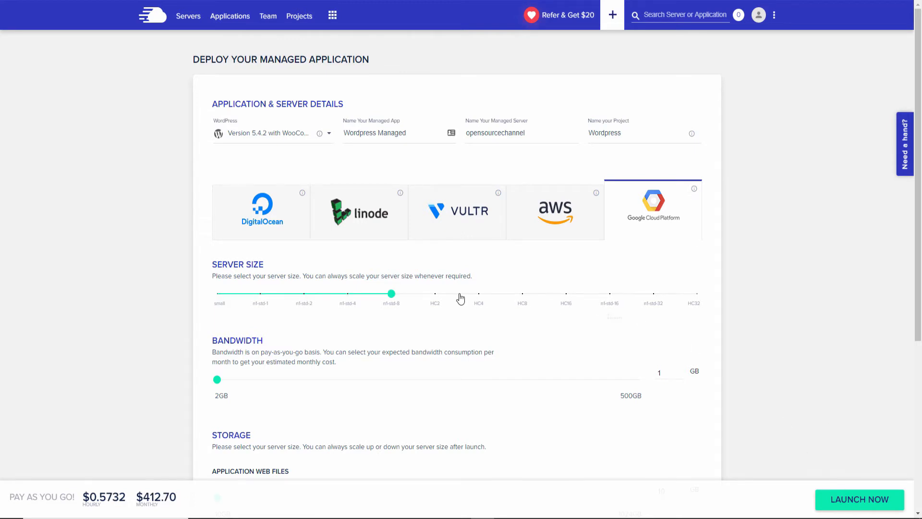
left_click(278, 219)
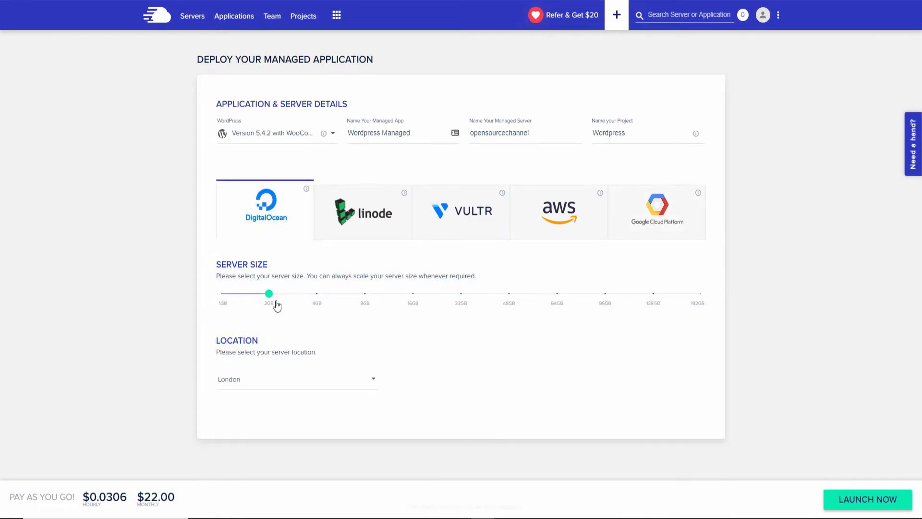
Lower the DigitalOcean server size to 1GB and keep London, for $10.00 monthly.
left_click_drag(269, 294, 203, 275)
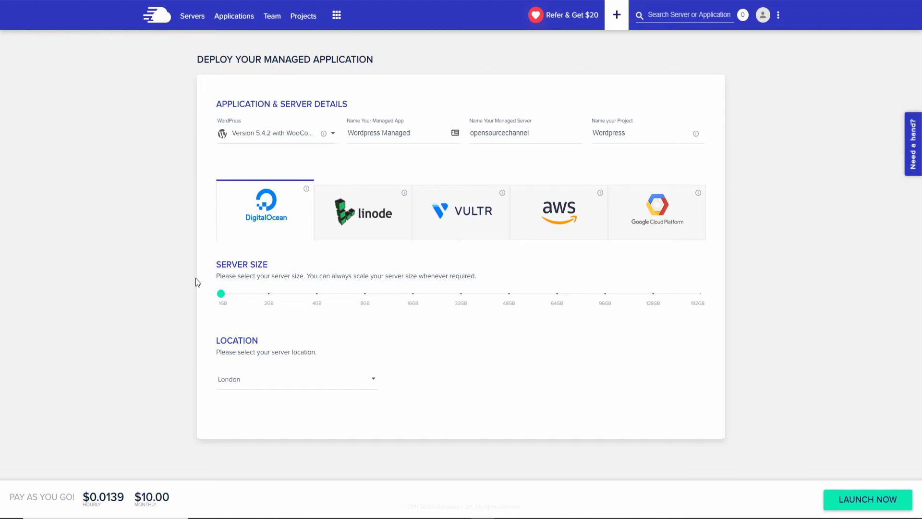
left_click(252, 383)
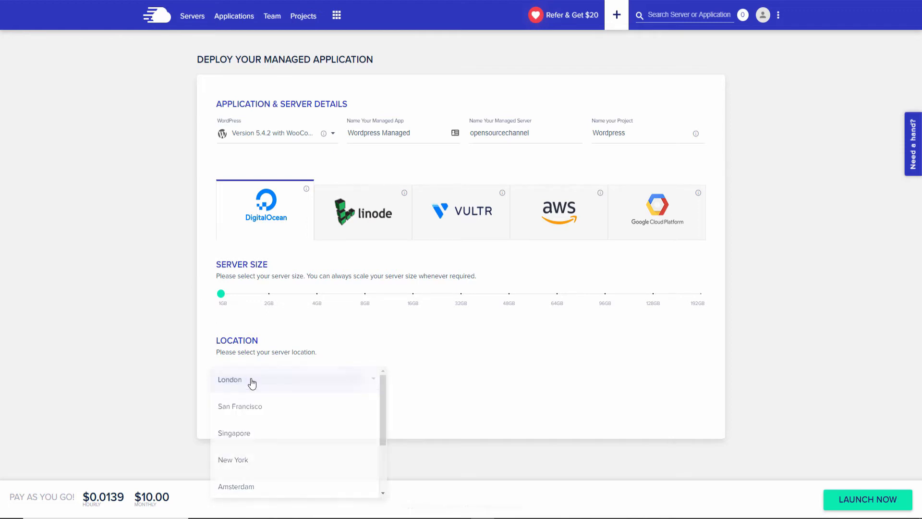
left_click(250, 381)
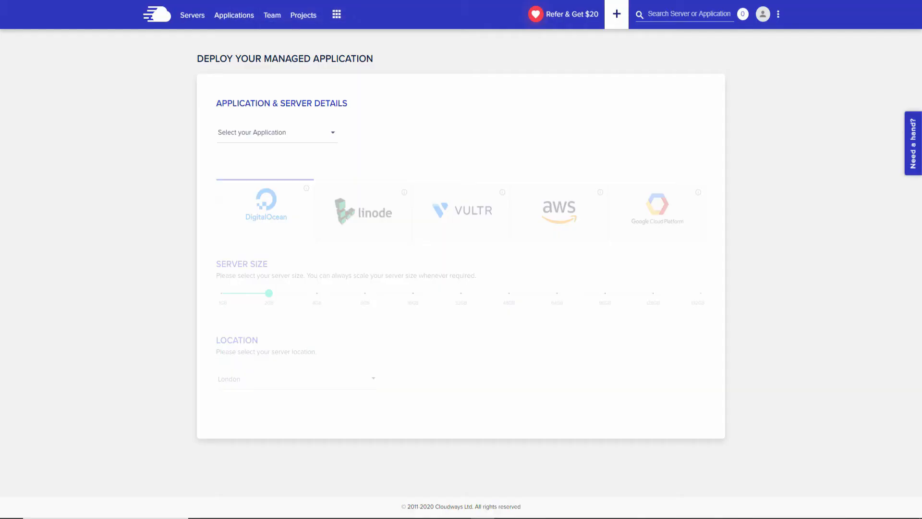
left_click(170, 21)
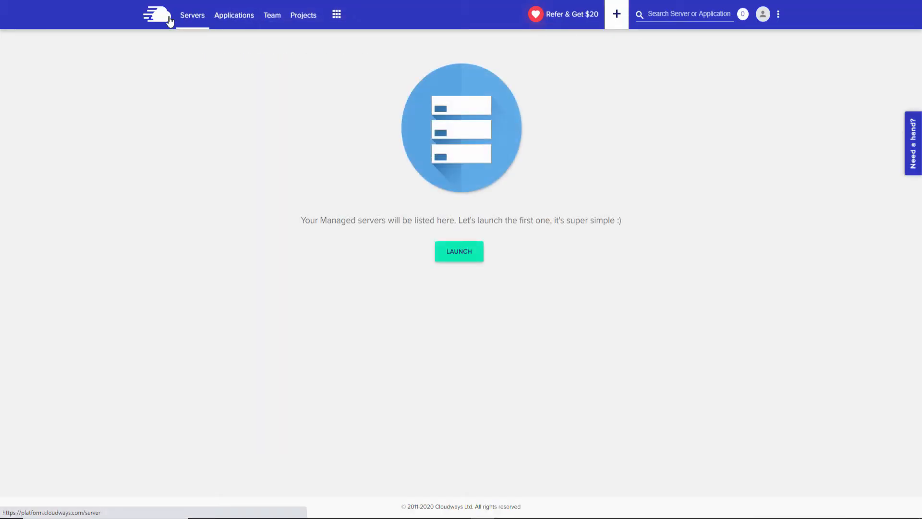
left_click(231, 21)
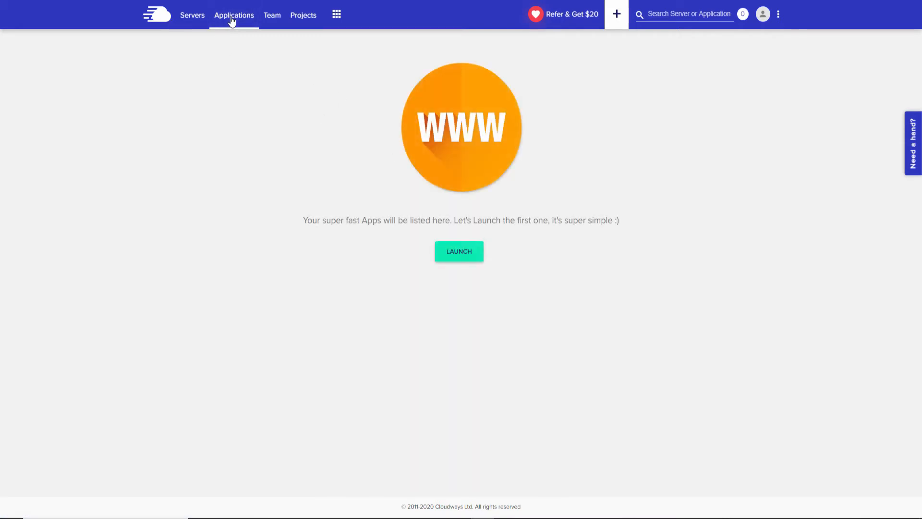
left_click(464, 258)
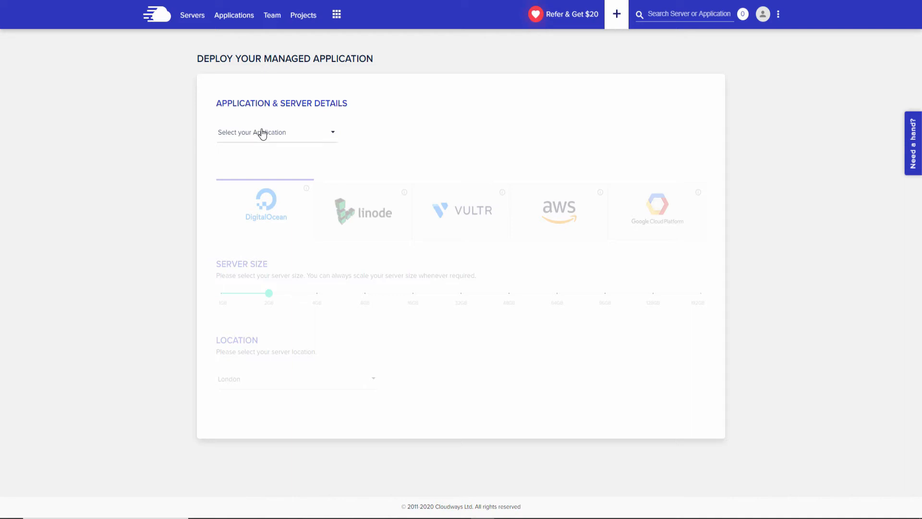
Choose WordPress 5.4.2 with WooCommerce; name app 'Woo Store', server 'DIGIOCE STORE', project 'Store one'.
left_click(262, 134)
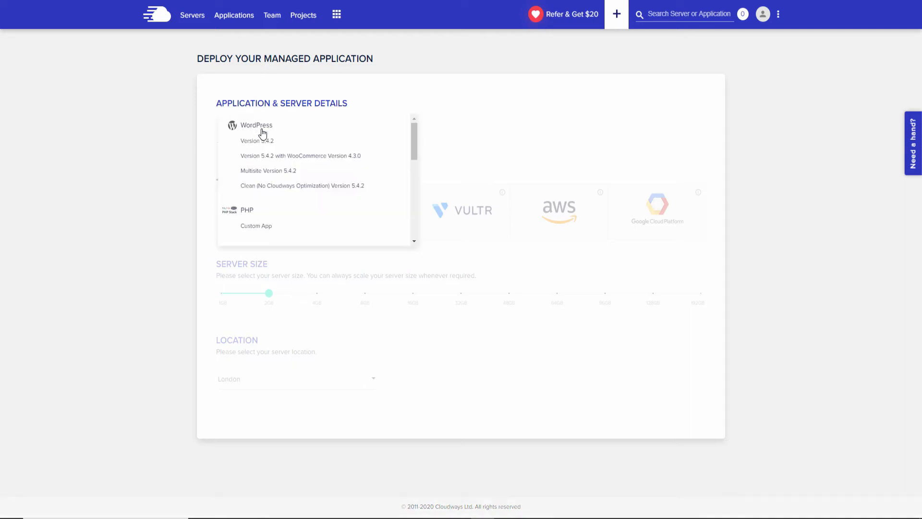
left_click(252, 157)
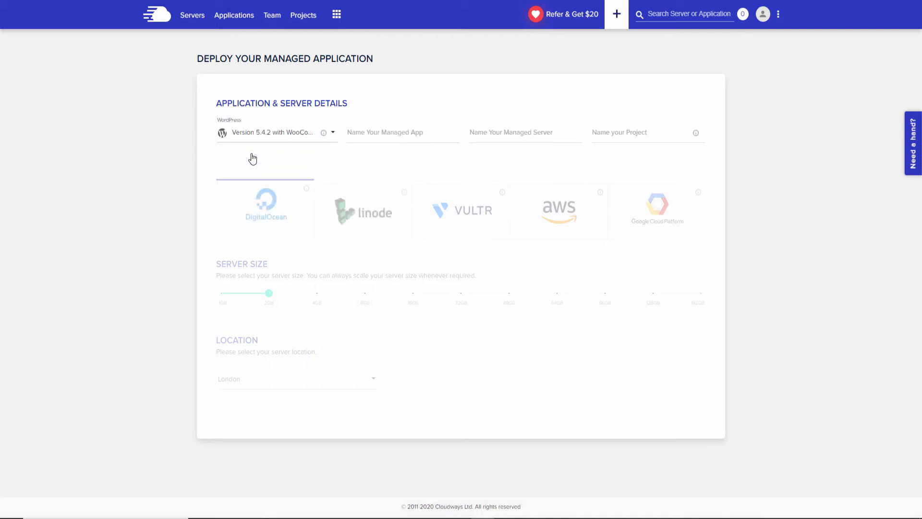
left_click(401, 136)
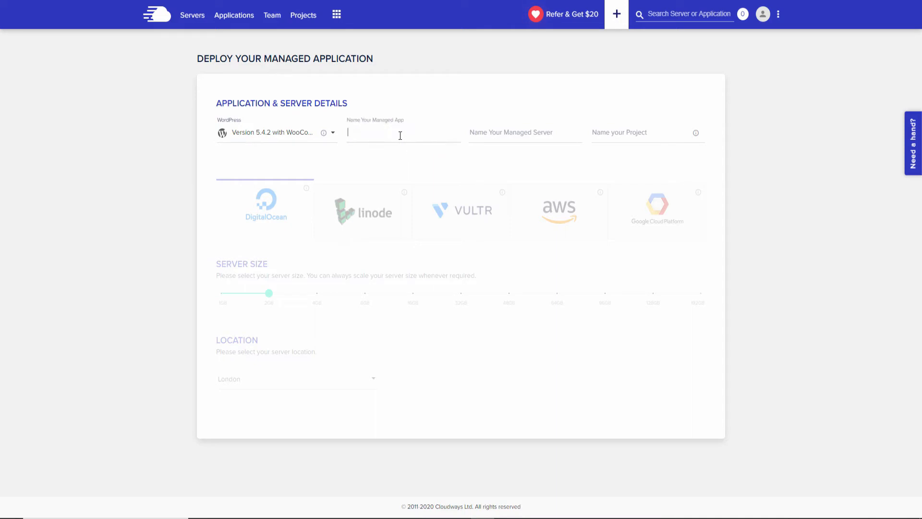
type("Woo Store")
left_click(539, 133)
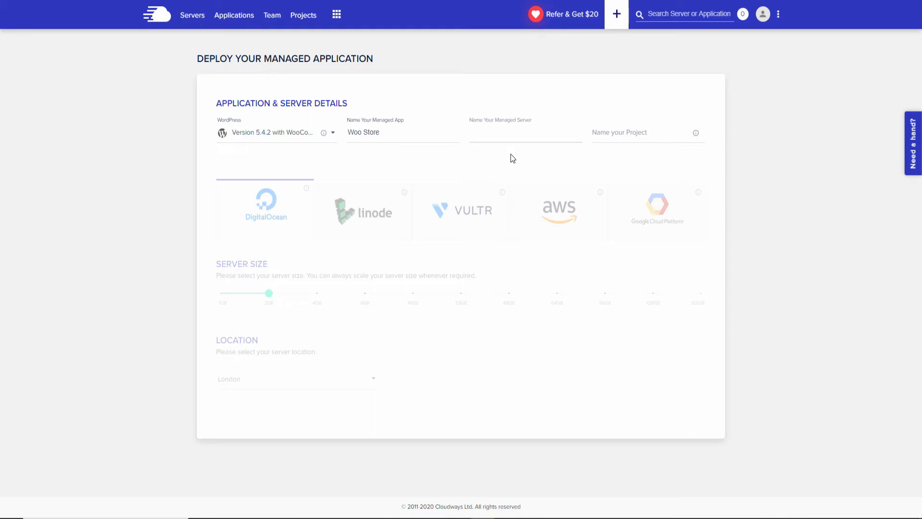
type("DIGIOCE STORE")
left_click(484, 137)
left_click(634, 137)
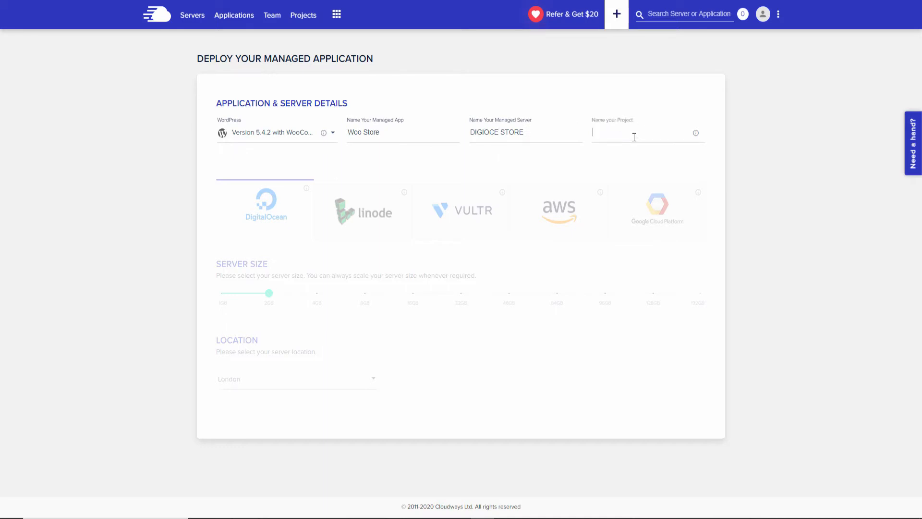
type("Store one")
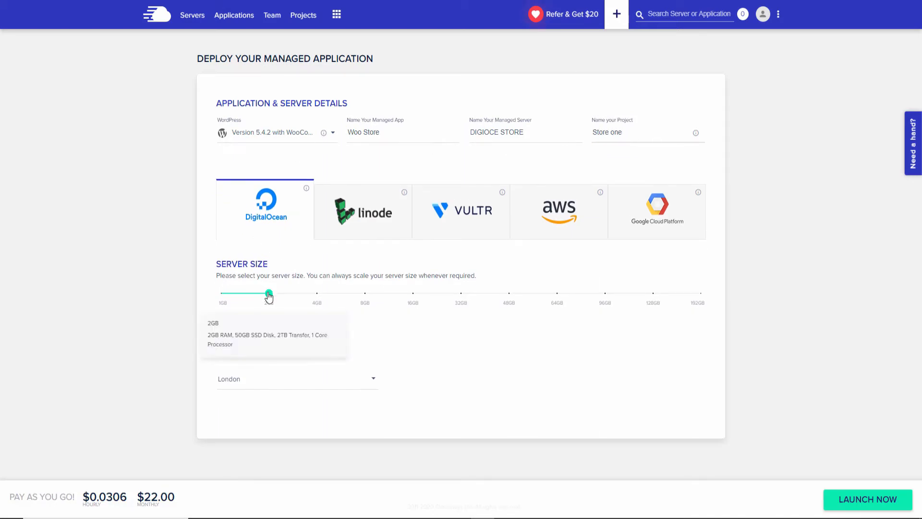
Explore server sizes up to 192GB, then settle on 1GB in London at $10.00 monthly.
left_click_drag(268, 294, 220, 299)
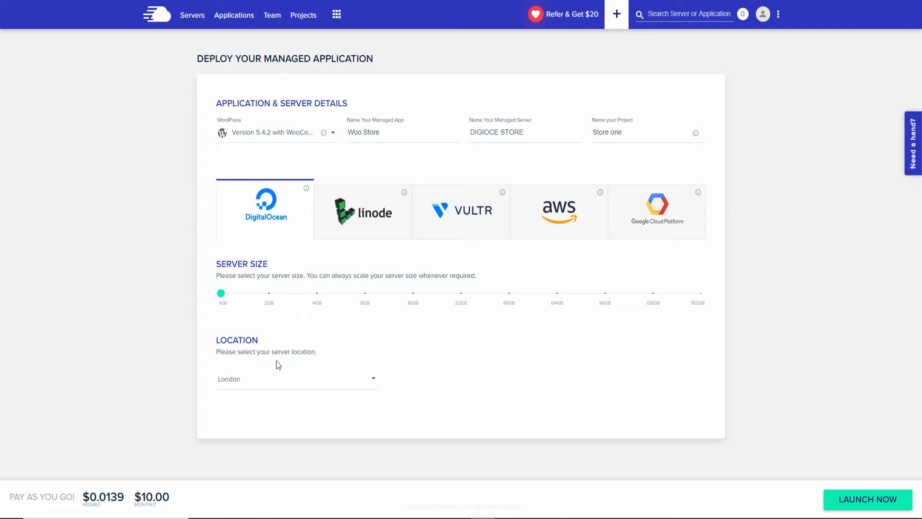
left_click(606, 302)
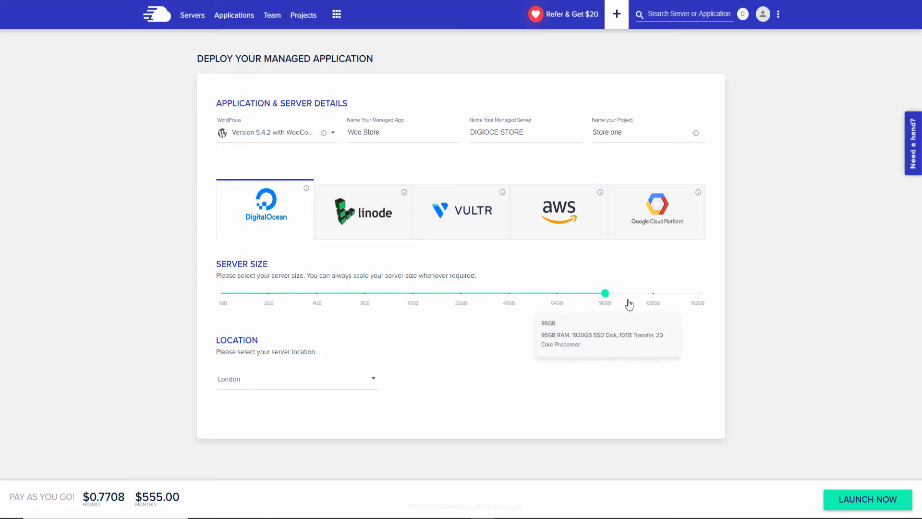
left_click(701, 303)
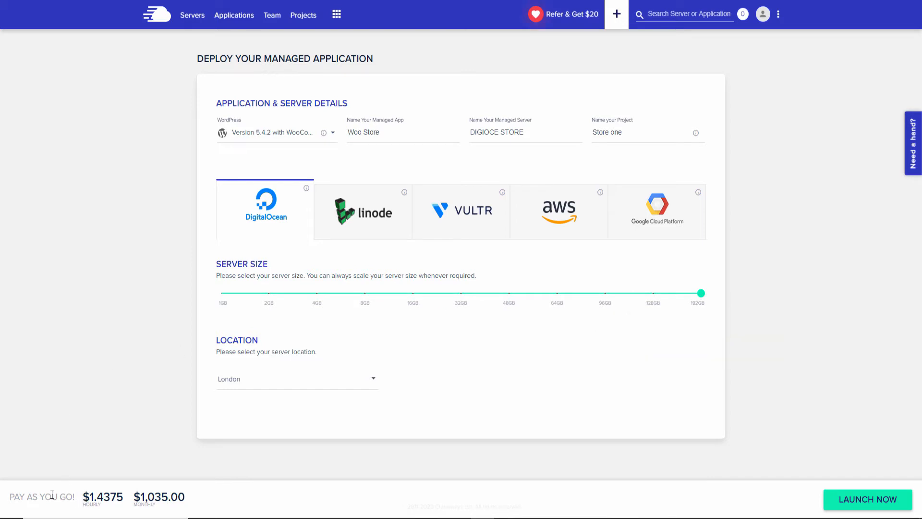
left_click_drag(89, 497, 200, 500)
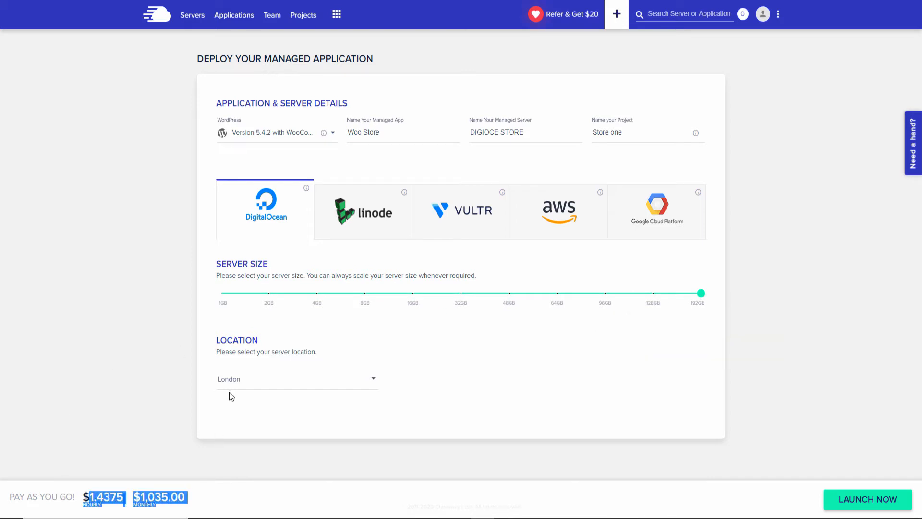
left_click(223, 304)
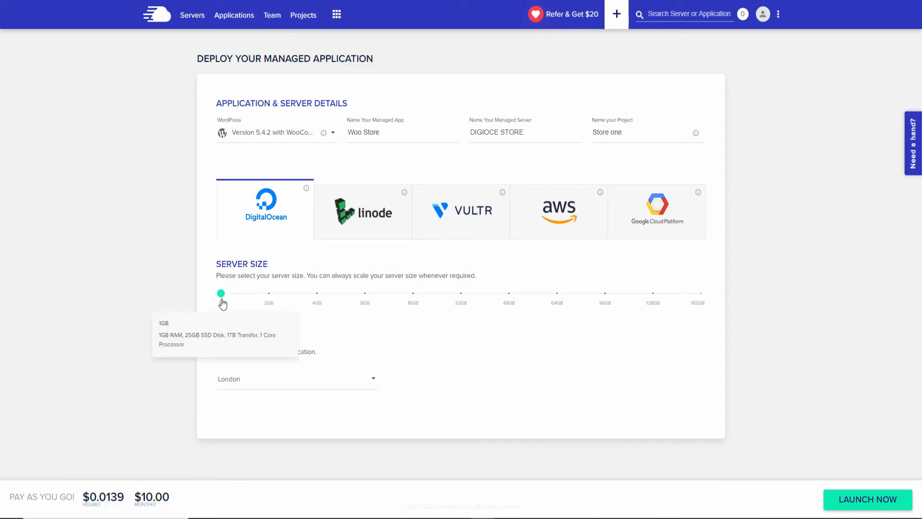
left_click(266, 383)
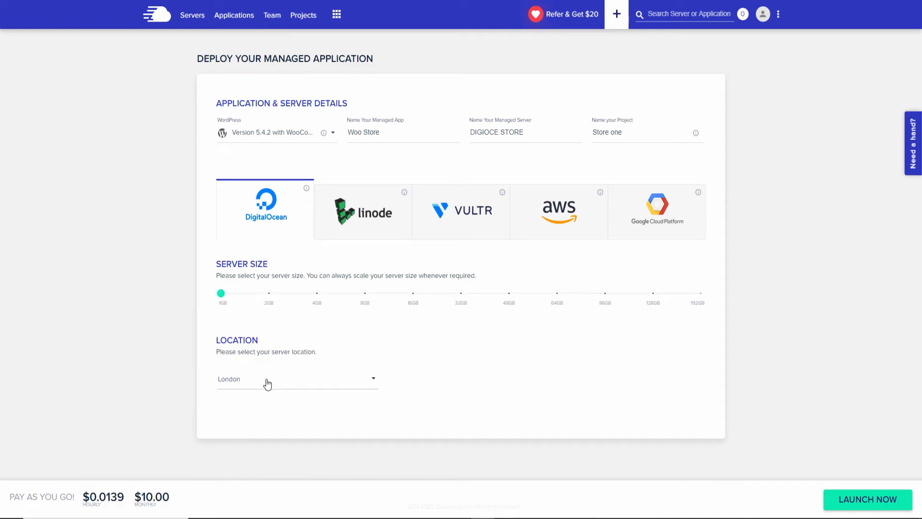
scroll(314, 384, "down", 3)
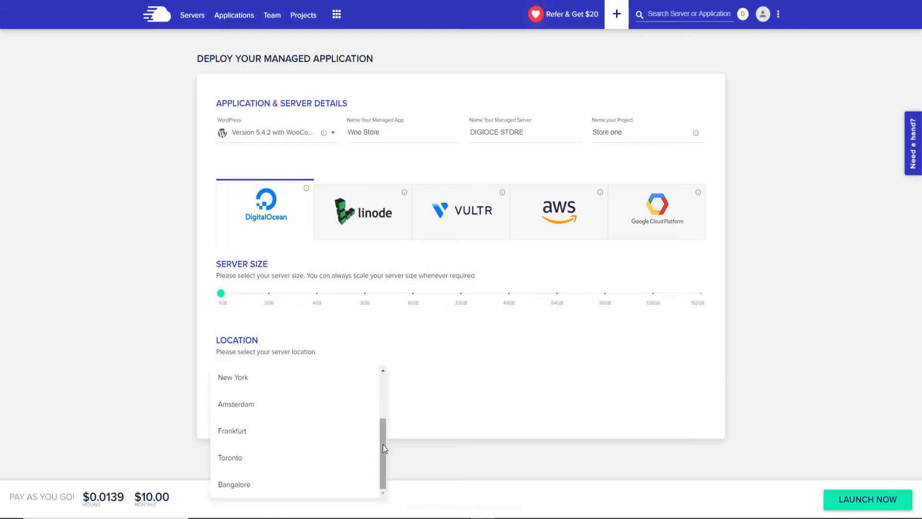
mouse_move(383, 444)
left_mouse_down()
mouse_move(384, 382)
mouse_move(387, 463)
left_mouse_up()
left_click_drag(388, 476, 388, 387)
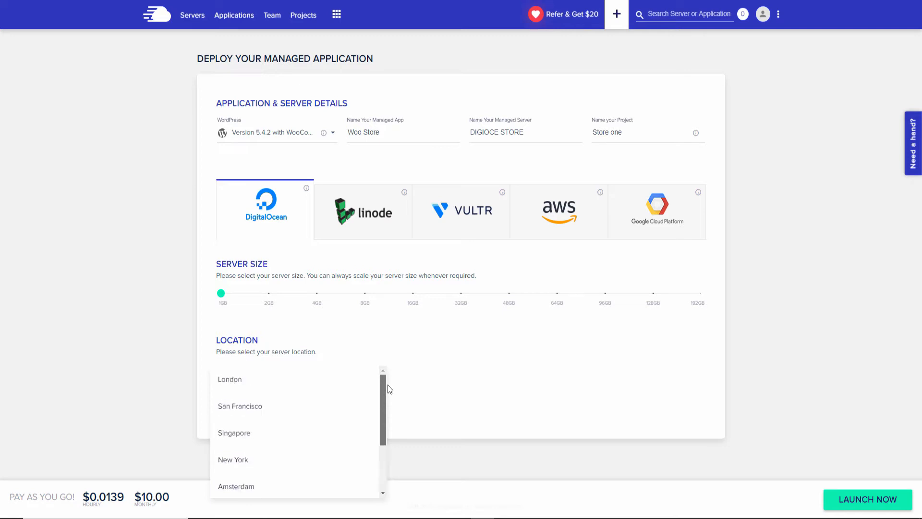
left_click(234, 383)
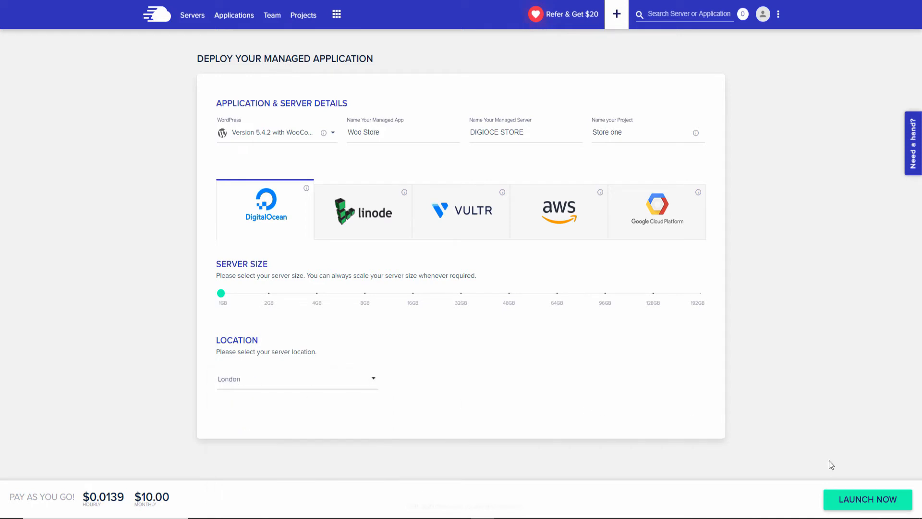
Launch the DIGIOCE STORE server, then play the migration video with sound muted.
left_click(874, 501)
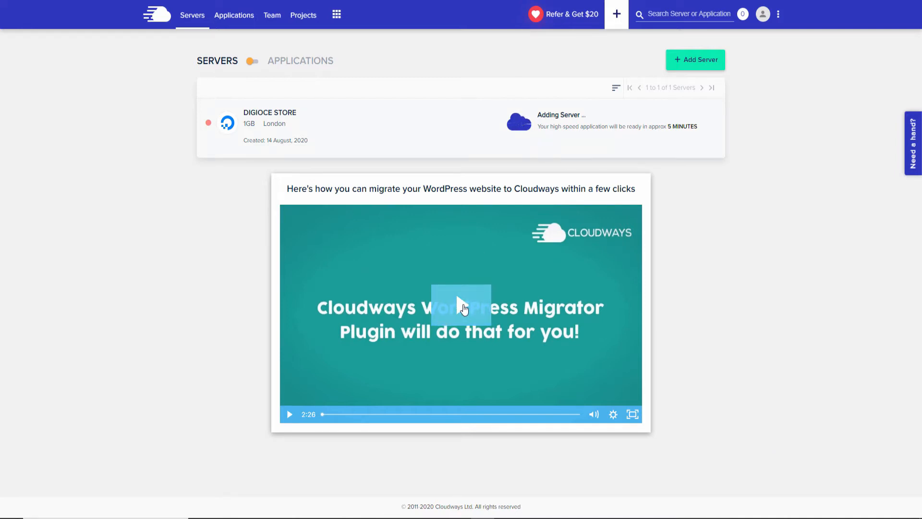
left_click(375, 311)
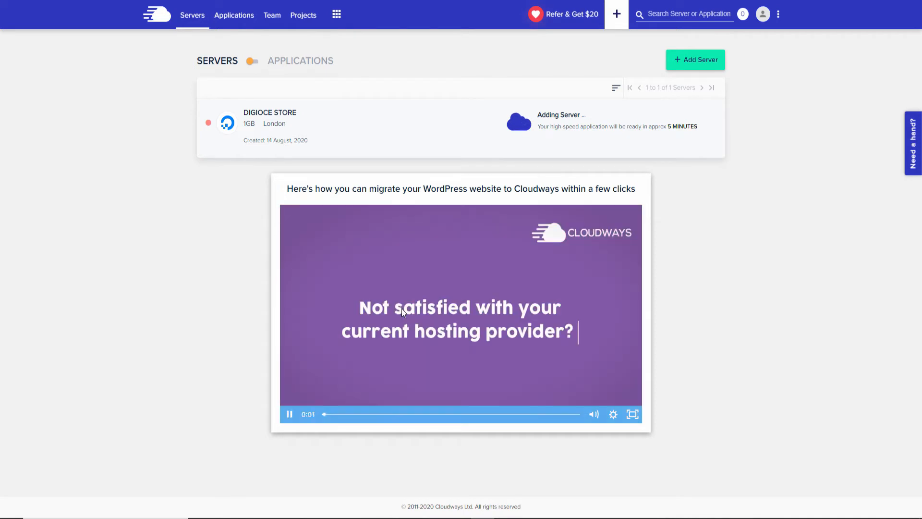
left_click(593, 419)
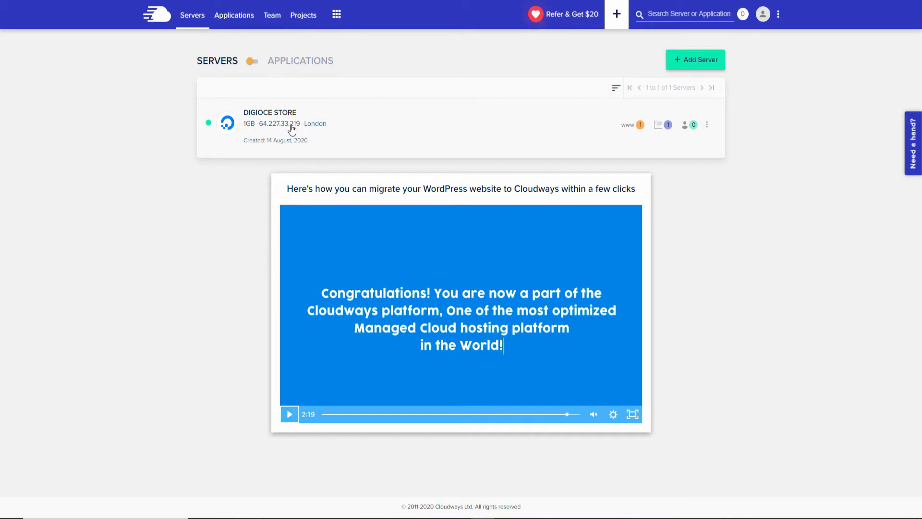
Open the Woo Store application's Access Details from the server's Applications list.
left_click(629, 126)
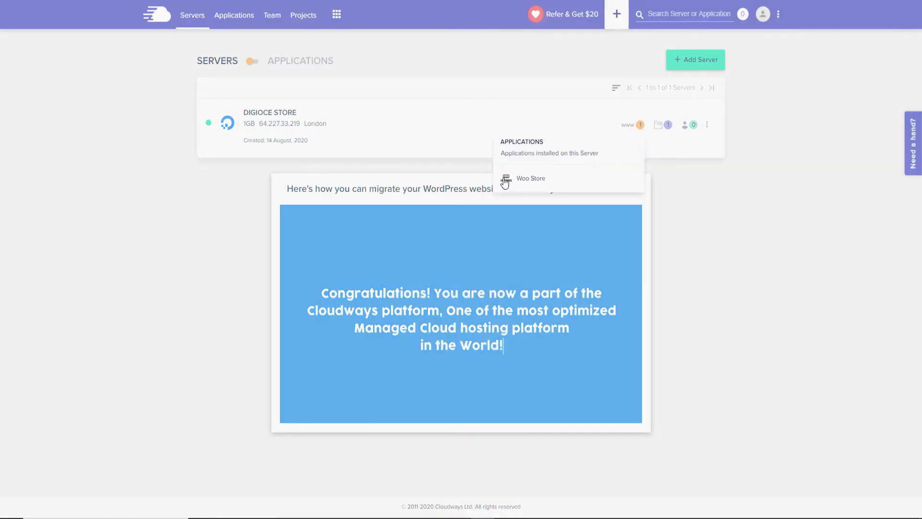
left_click(529, 180)
left_click(530, 180)
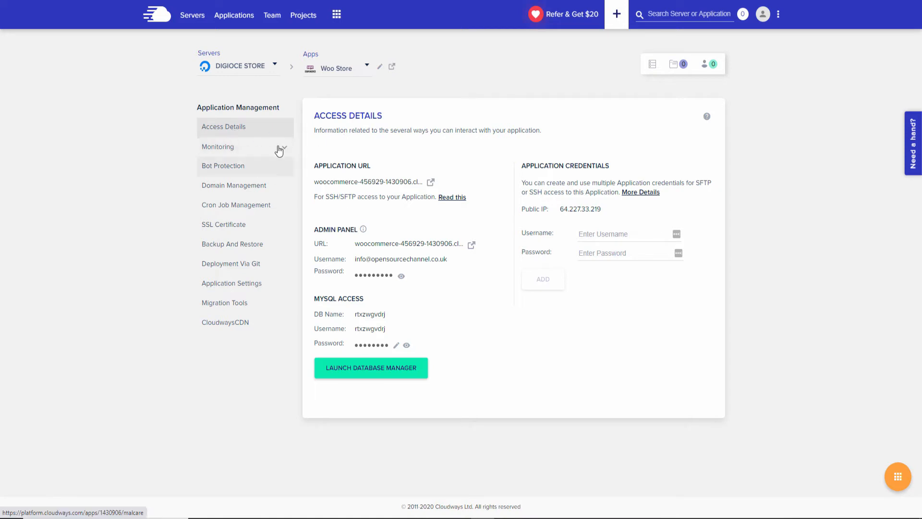
Browse the Woo Store's Monitoring > Analytics Traffic and PHP stats, then go to SSL Certificate.
left_click(254, 155)
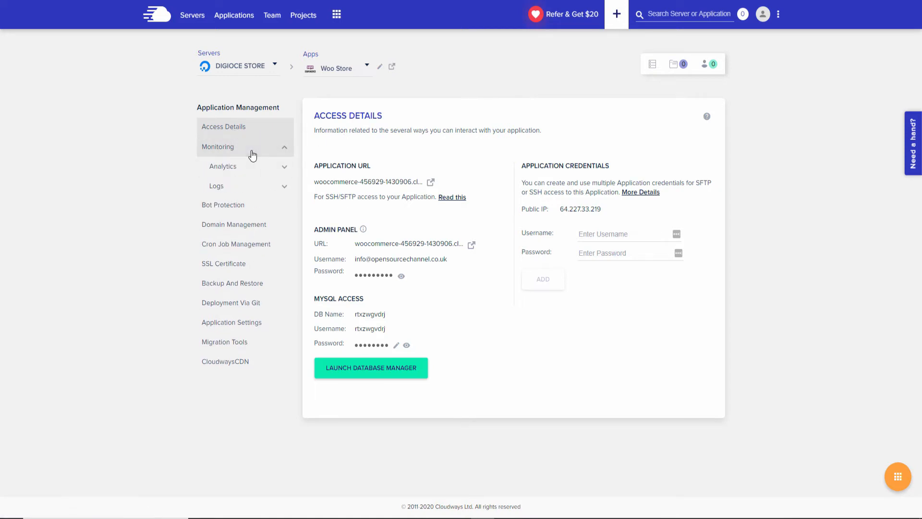
left_click(222, 166)
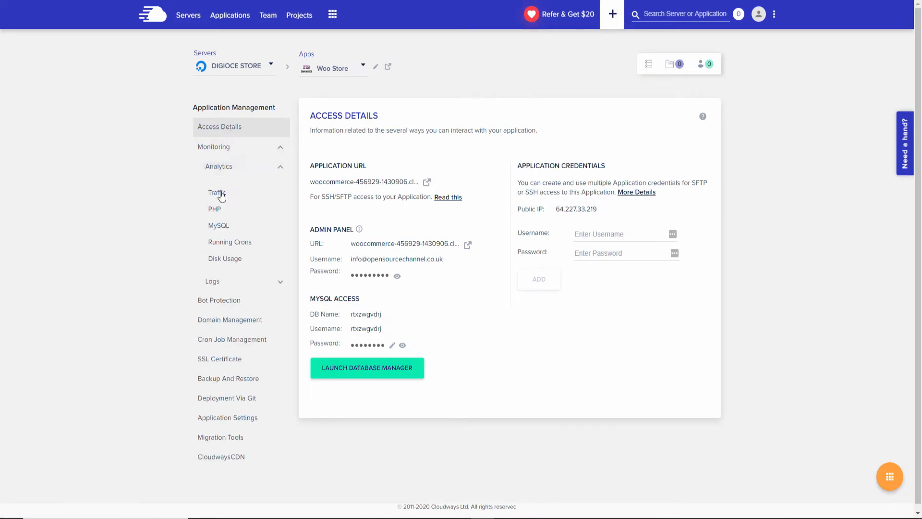
left_click(219, 193)
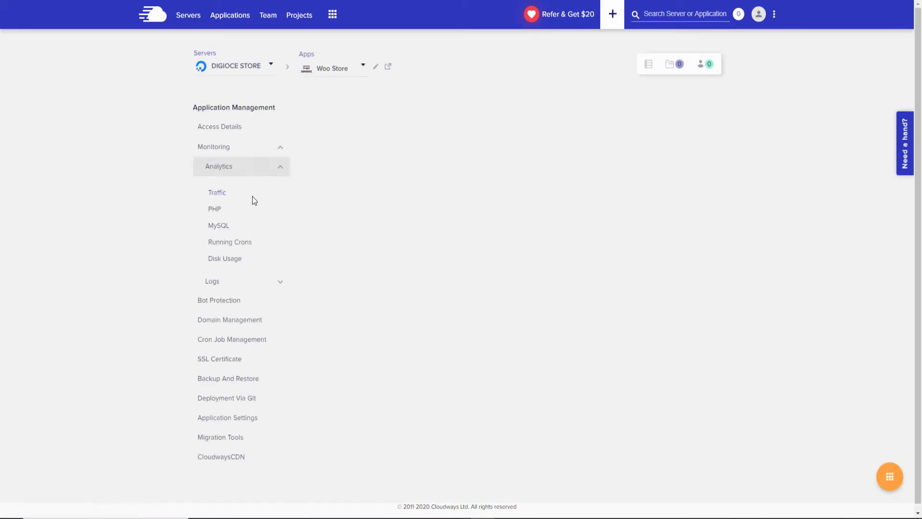
left_click(218, 211)
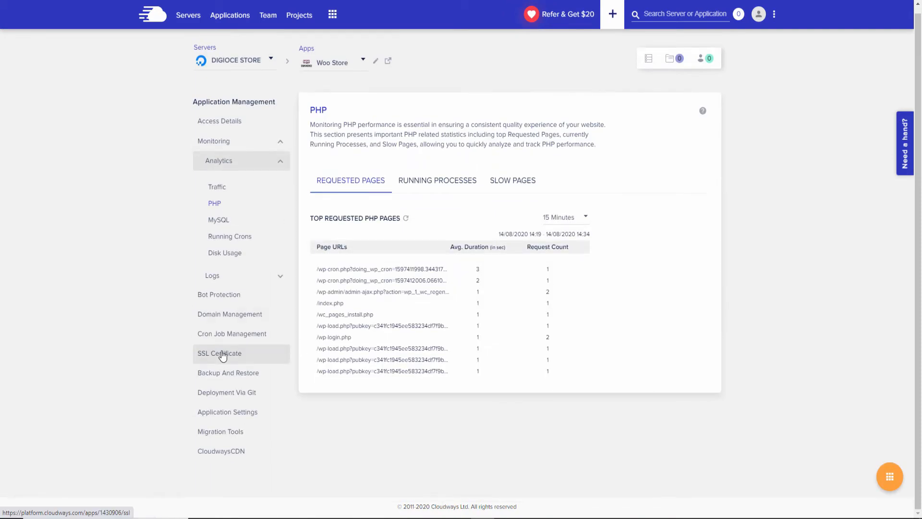
left_click(222, 354)
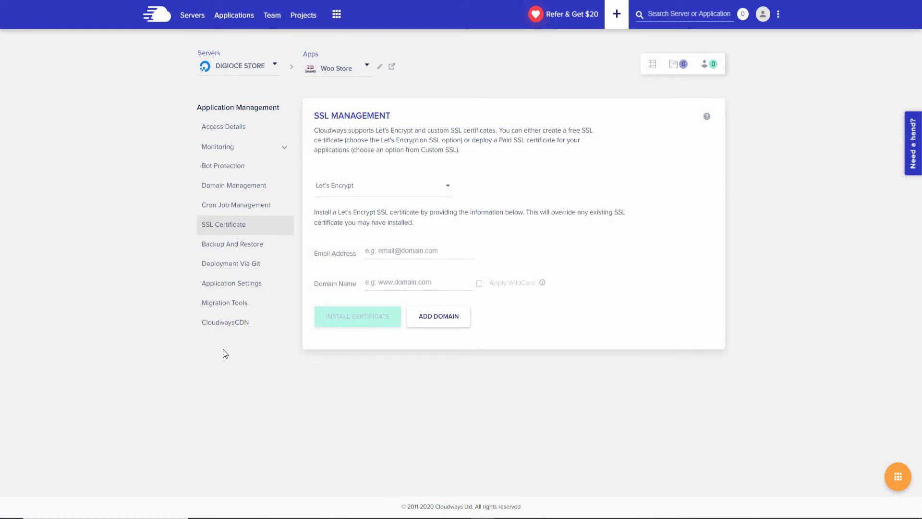
Check the SSL certificate types, keep Let's Encrypt, and go to Bot Protection.
left_click(447, 189)
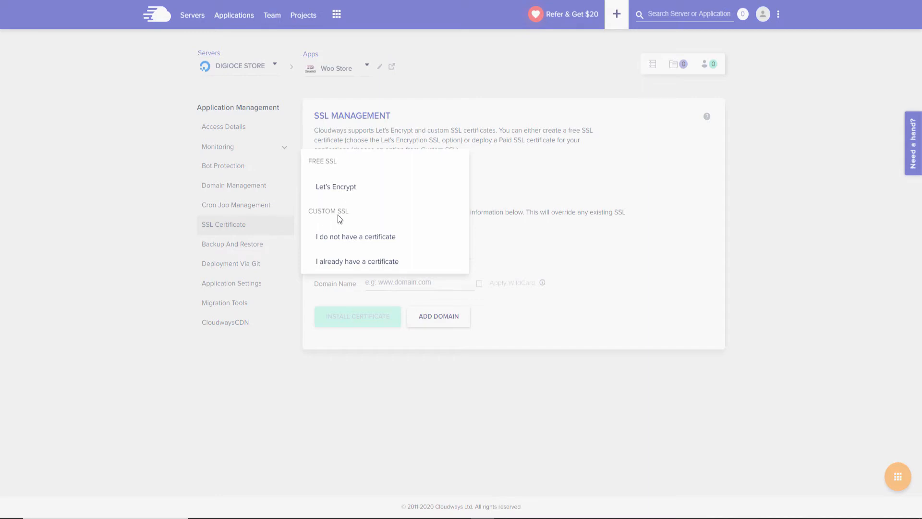
left_click(526, 186)
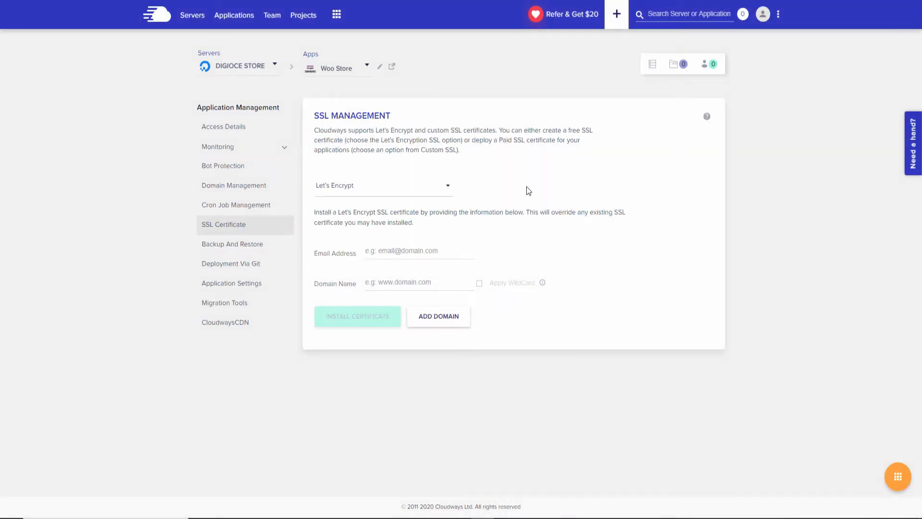
left_click(226, 172)
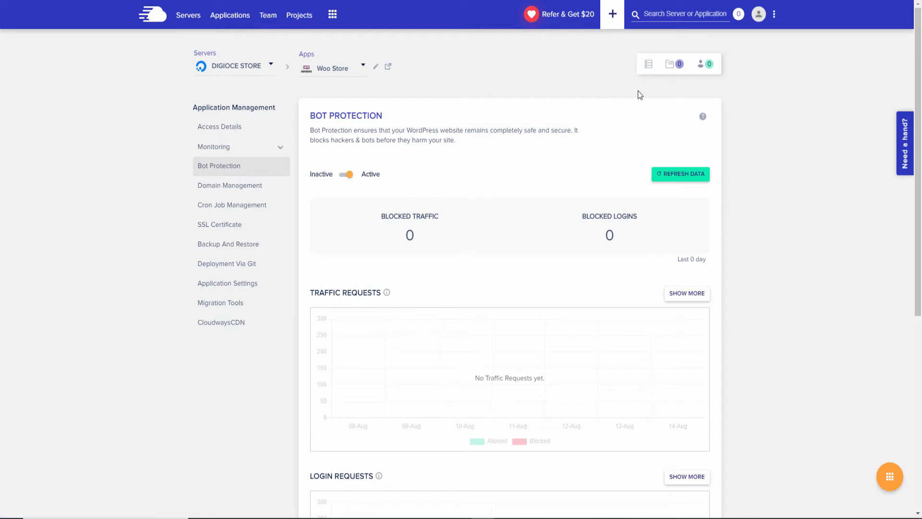
Scroll through the Bot Protection stats, then open the CloudwaysCDN page.
scroll(630, 94, "down", 2)
scroll(626, 118, "down", 5)
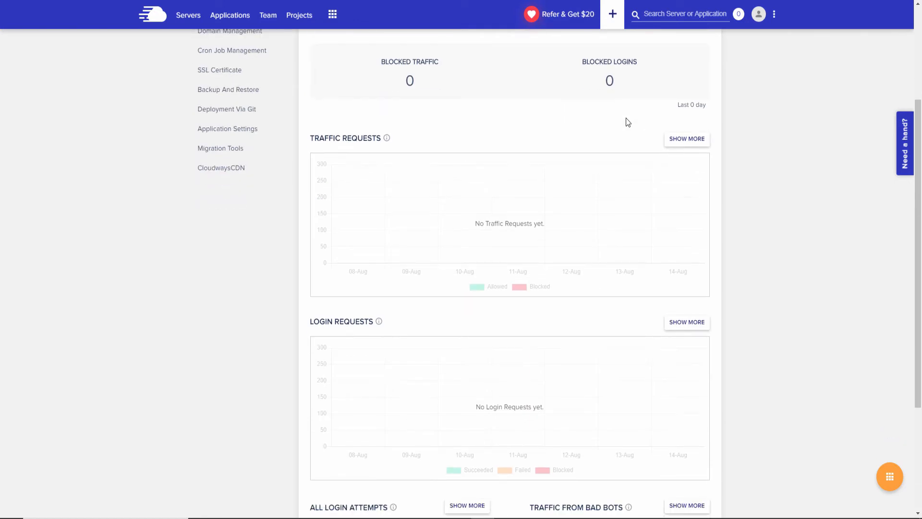
scroll(626, 123, "up", 7)
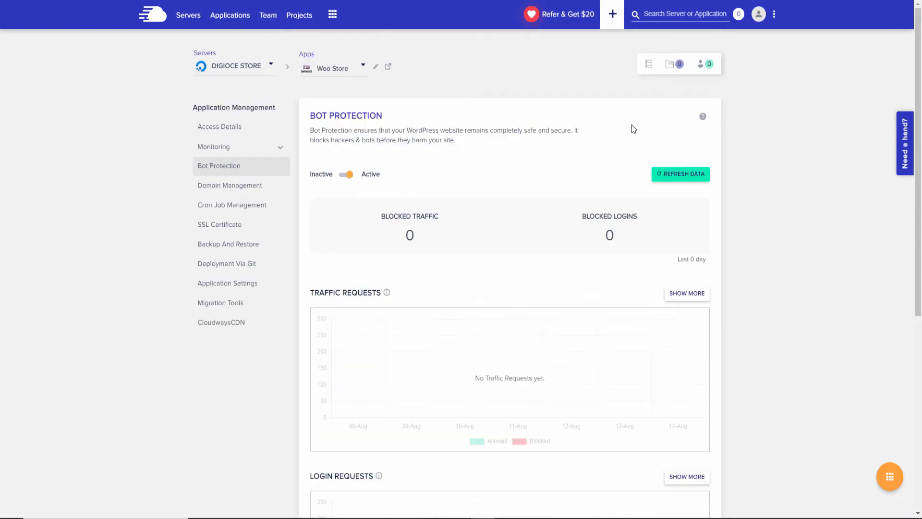
left_click(223, 325)
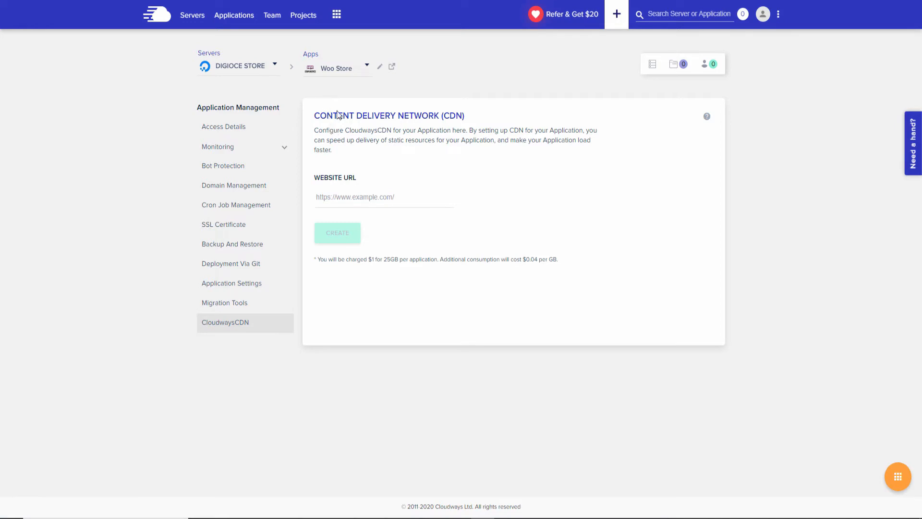
Highlight the CloudwaysCDN heading and its pricing note.
left_click_drag(467, 115, 377, 113)
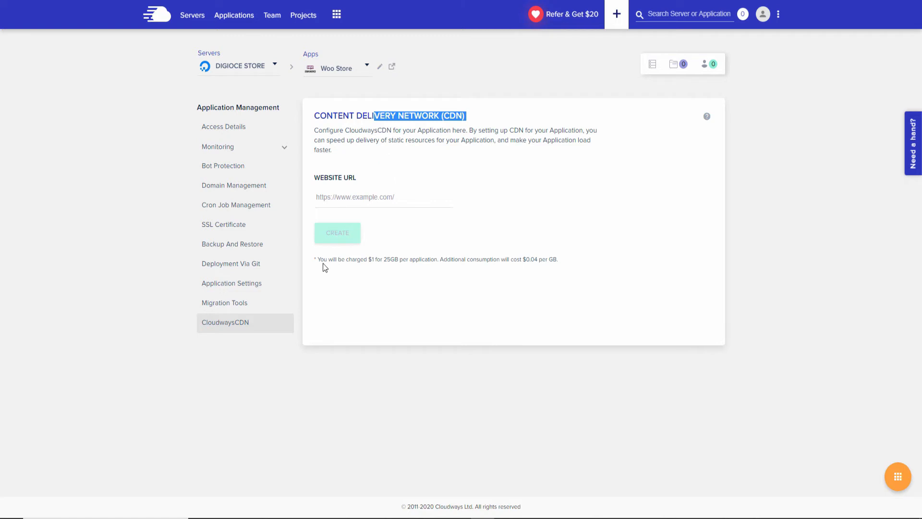
left_click_drag(323, 259, 571, 259)
left_click(569, 258)
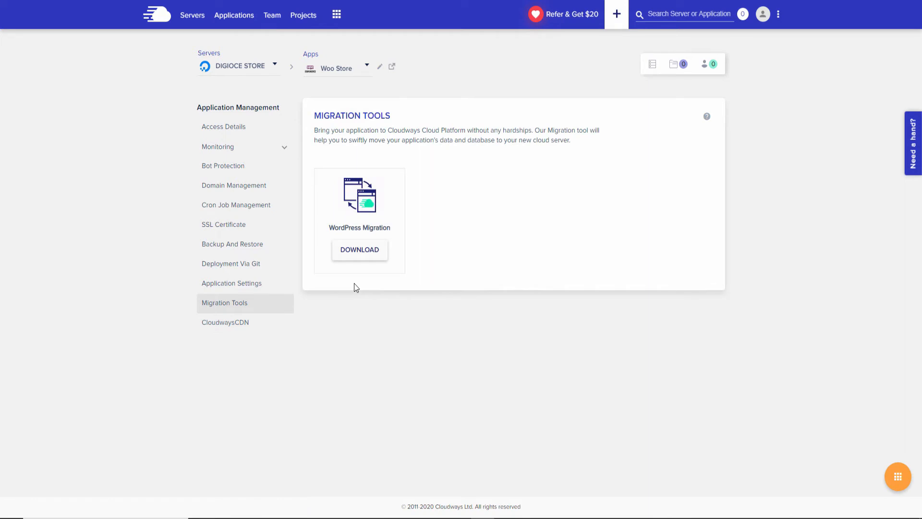
Review Application Settings, including the Varnish and SSH Access info tips, then go to Backup and Restore.
left_click(217, 284)
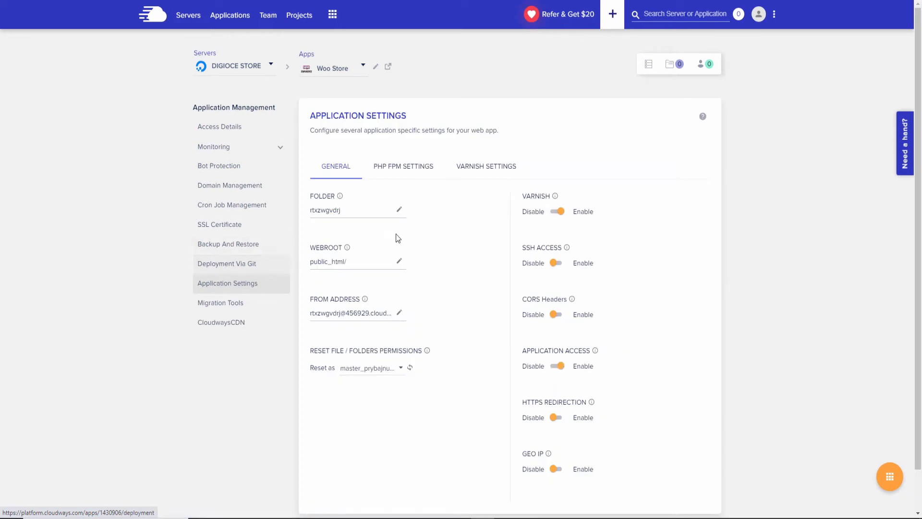
scroll(411, 221, "down", 1)
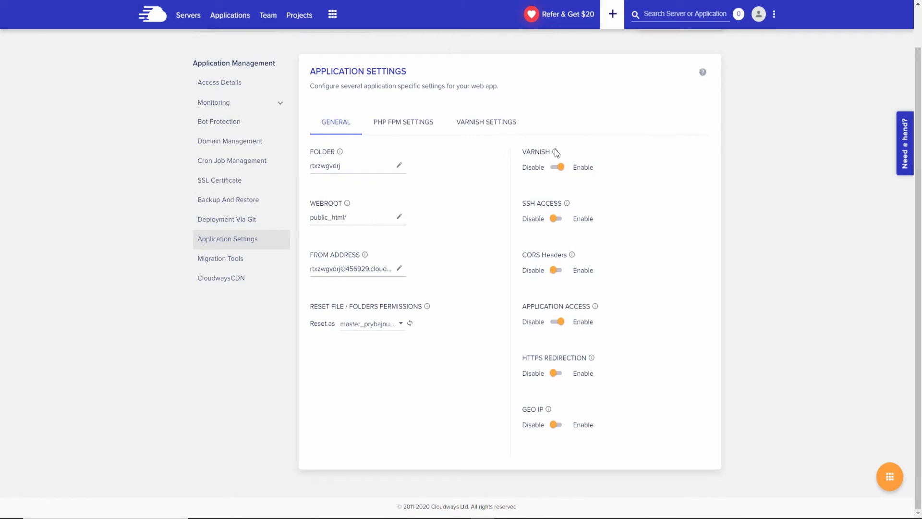
mouse_move(556, 152)
mouse_move(567, 207)
left_click(239, 204)
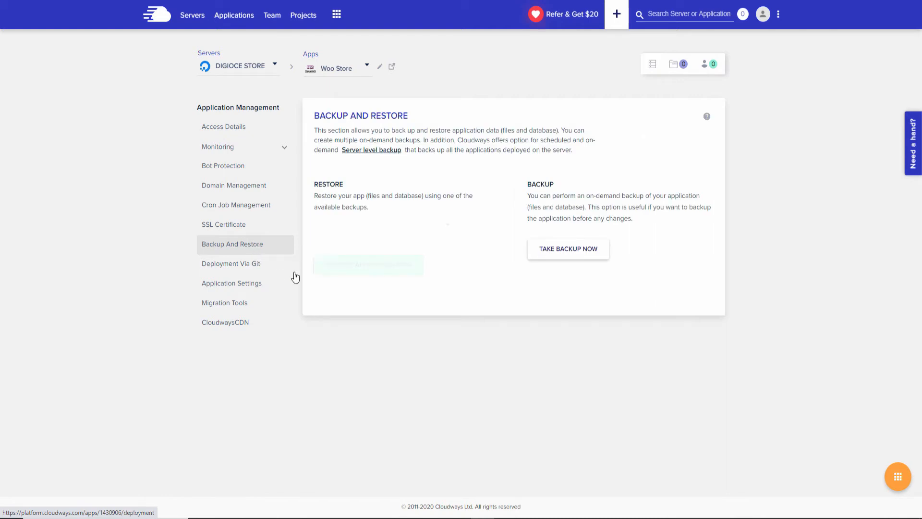
Take an on-demand backup and check which backups are listed for restore.
left_click(571, 250)
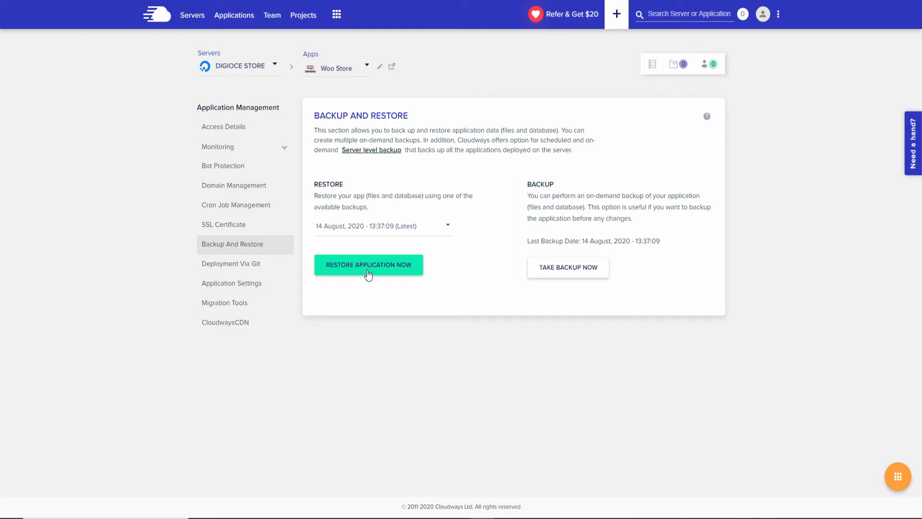
left_click(446, 233)
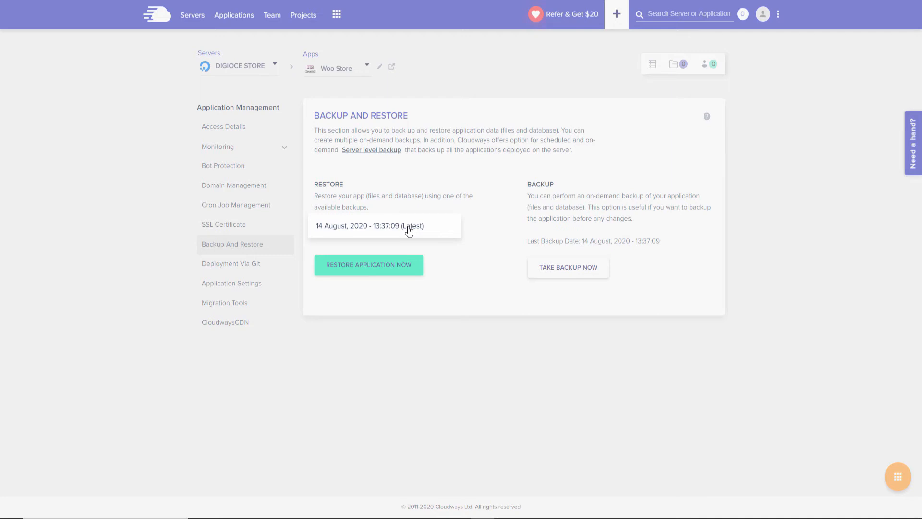
left_click(469, 281)
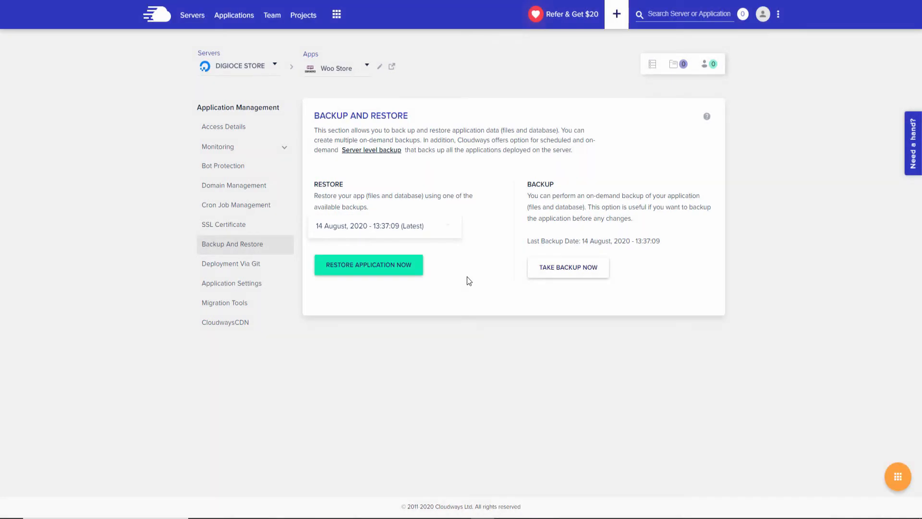
Visit Migration Tools, then launch the live store from the Access Details Application URL.
left_click(231, 311)
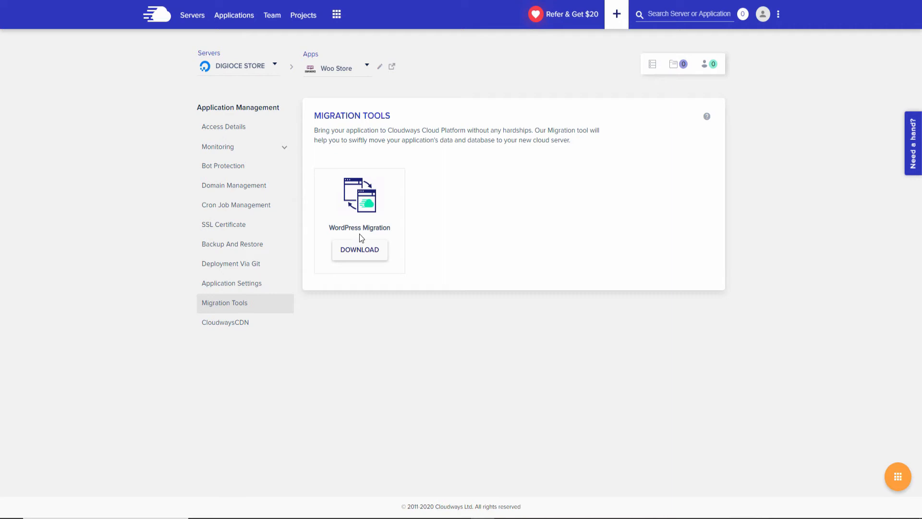
left_click(214, 126)
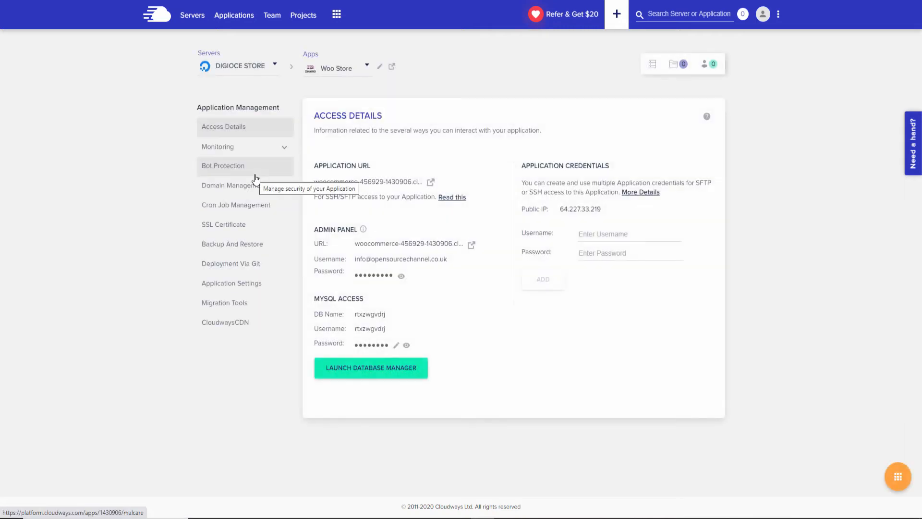
left_click(431, 182)
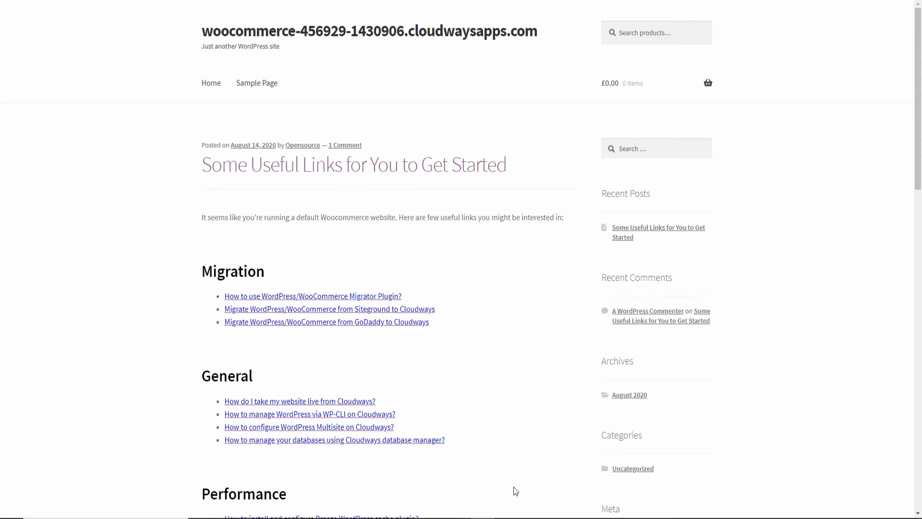
Scroll through the live WooCommerce store's homepage.
scroll(884, 260, "down", 5)
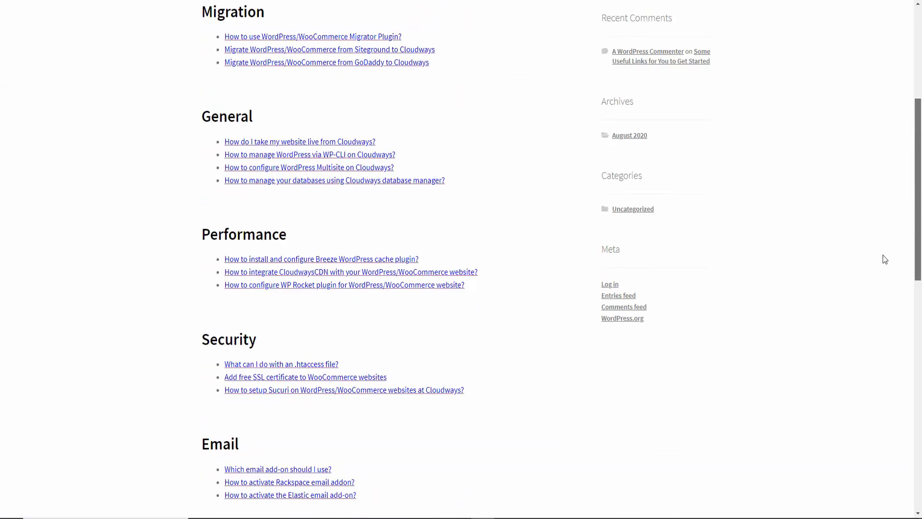
scroll(879, 274, "down", 5)
scroll(873, 312, "down", 4)
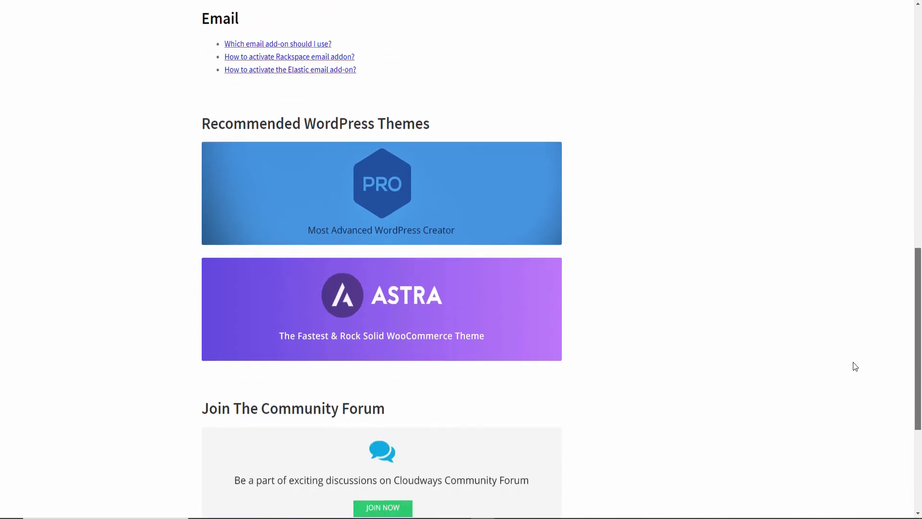
scroll(855, 367, "up", 14)
left_click_drag(843, 398, 921, 262)
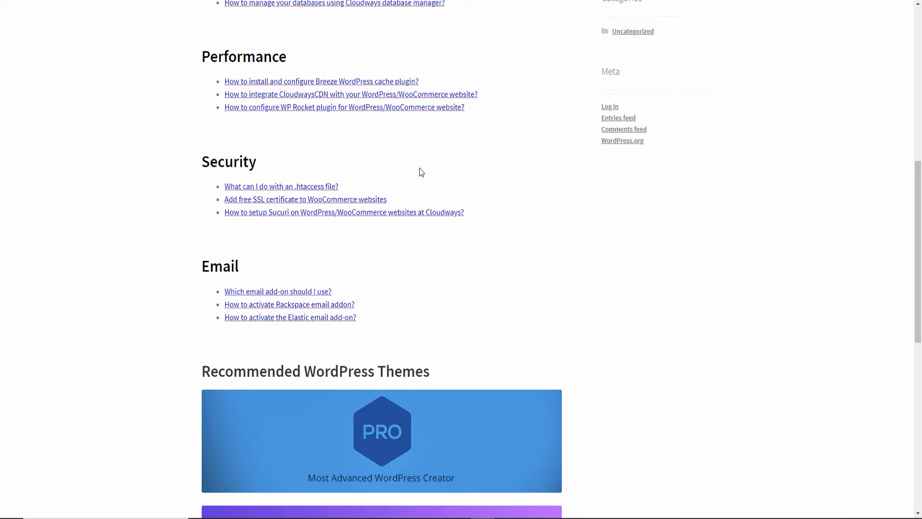
scroll(419, 172, "up", 7)
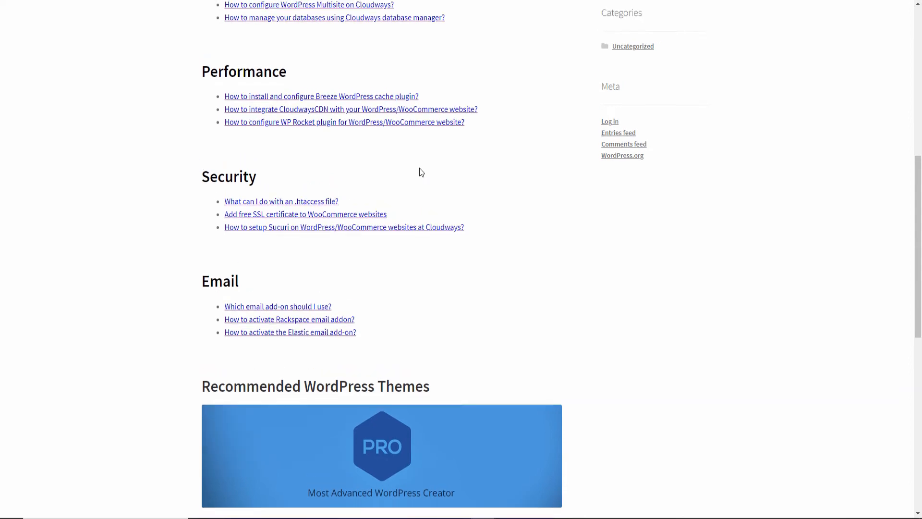
scroll(408, 168, "down", 2)
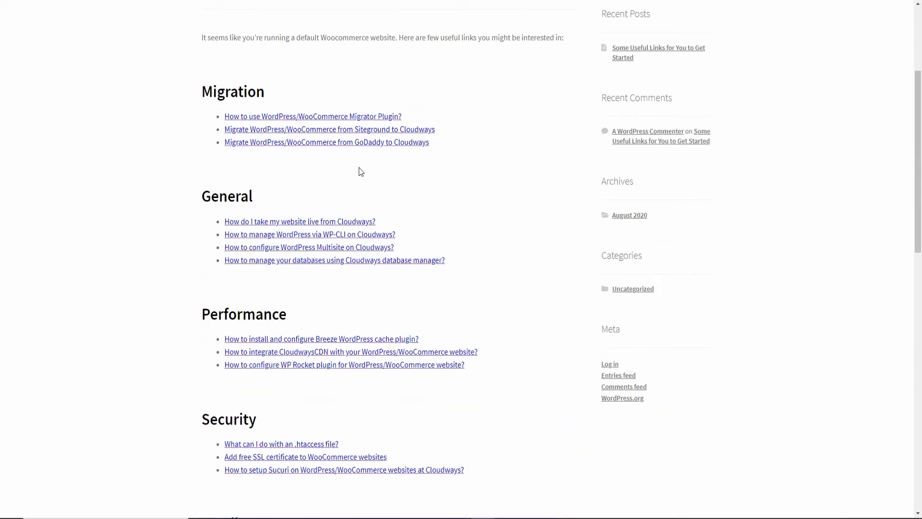
scroll(327, 163, "down", 2)
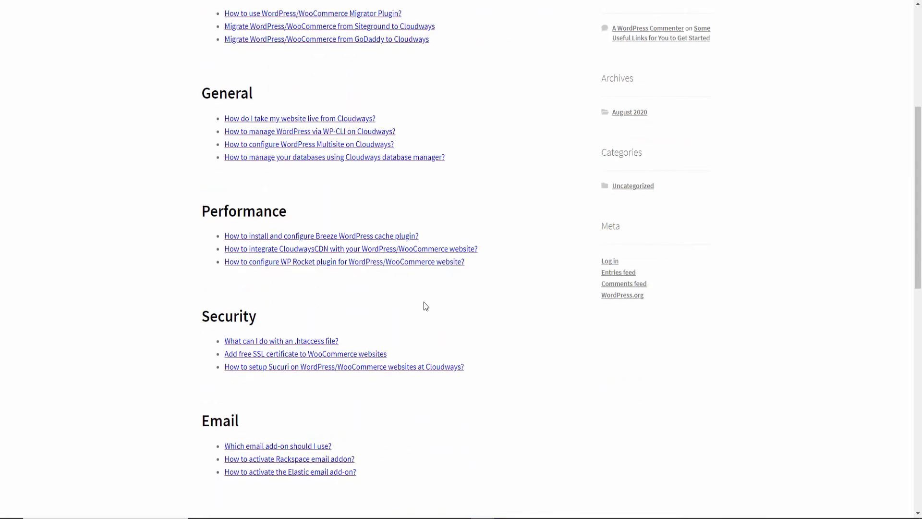
scroll(424, 303, "down", 3)
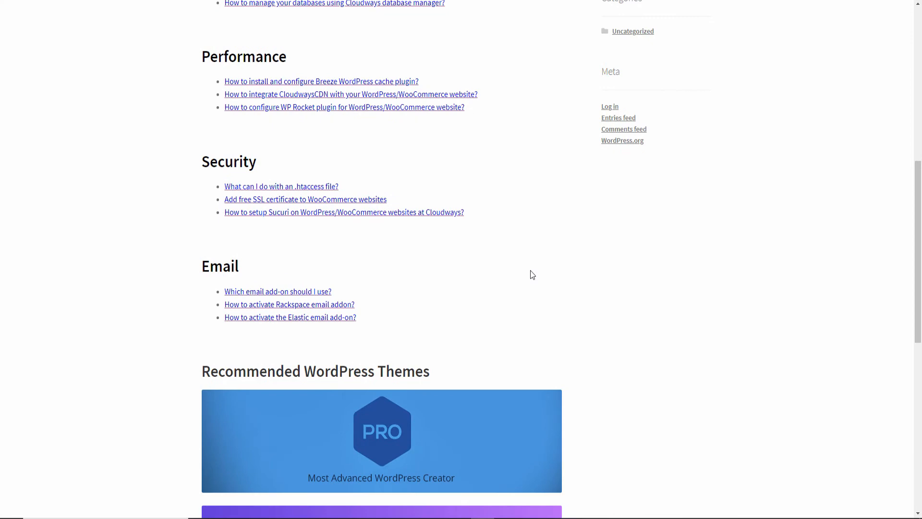
scroll(532, 275, "up", 9)
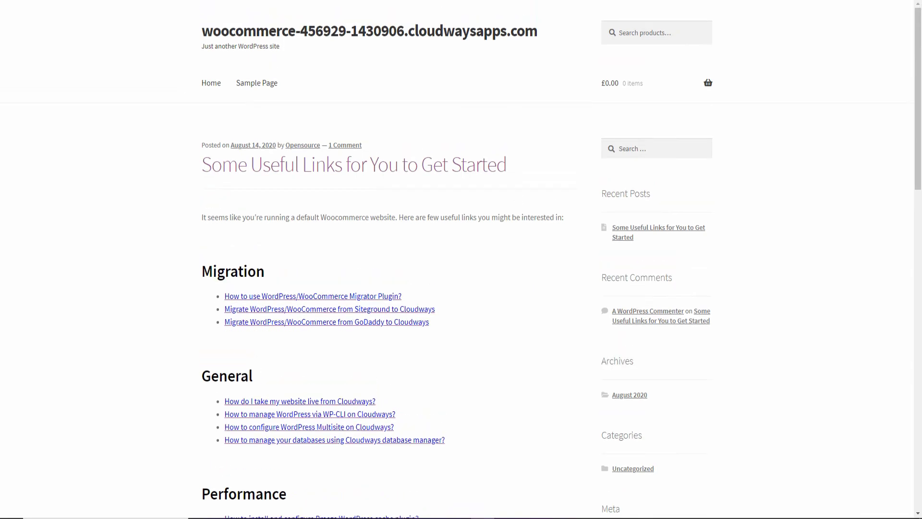
Load the site's /wp-admin login page, then return to the Cloudways Access Details tab.
key("ctrl+shift+Tab")
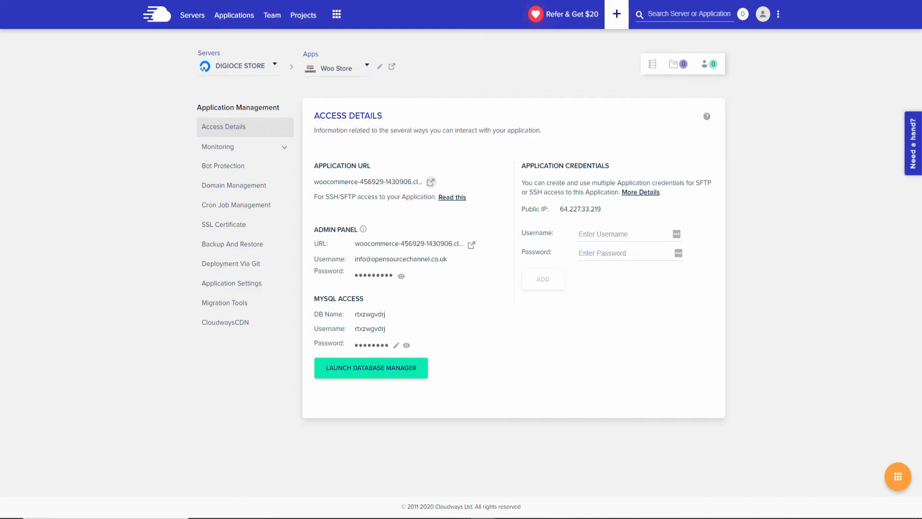
key("ctrl+Tab")
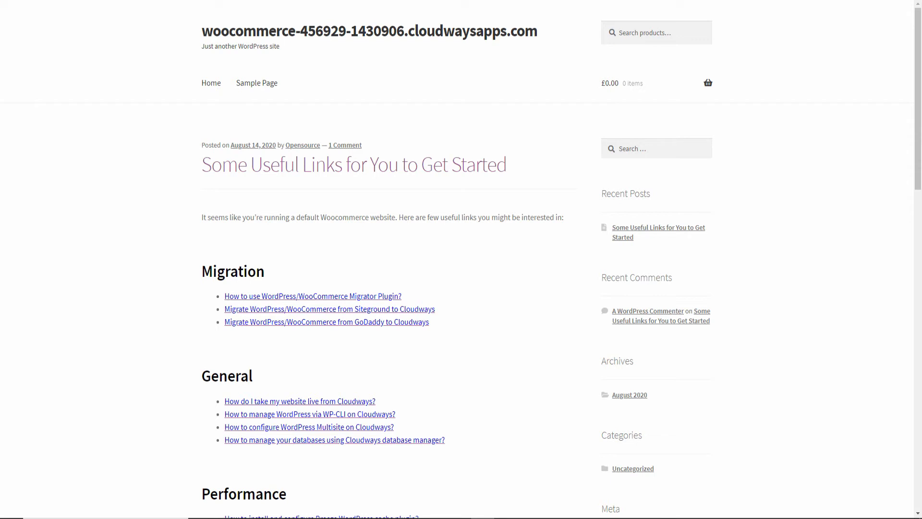
key("ctrl+l")
type("/wp")
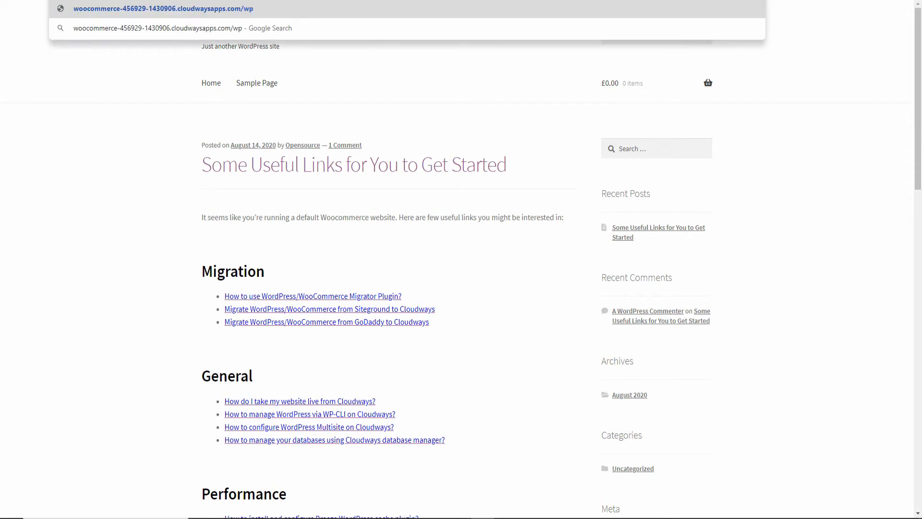
type("-admin")
key("Return")
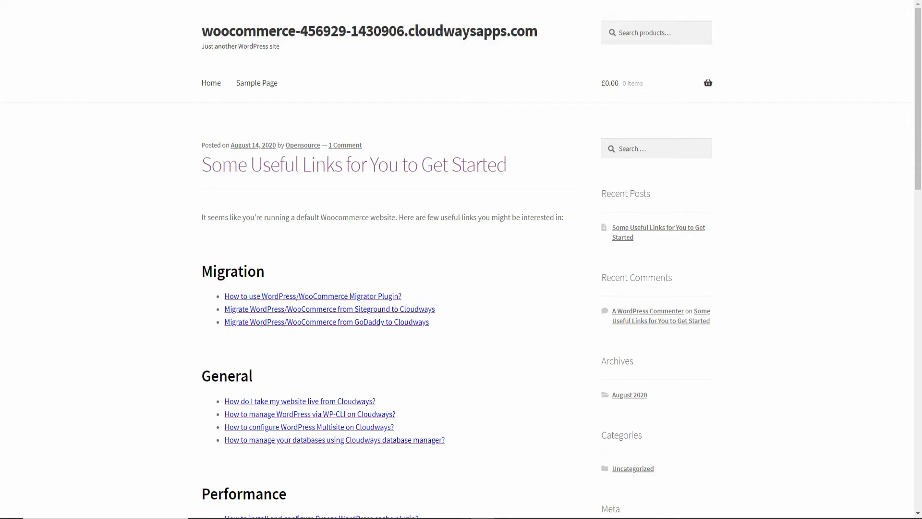
key("ctrl+shift+Tab")
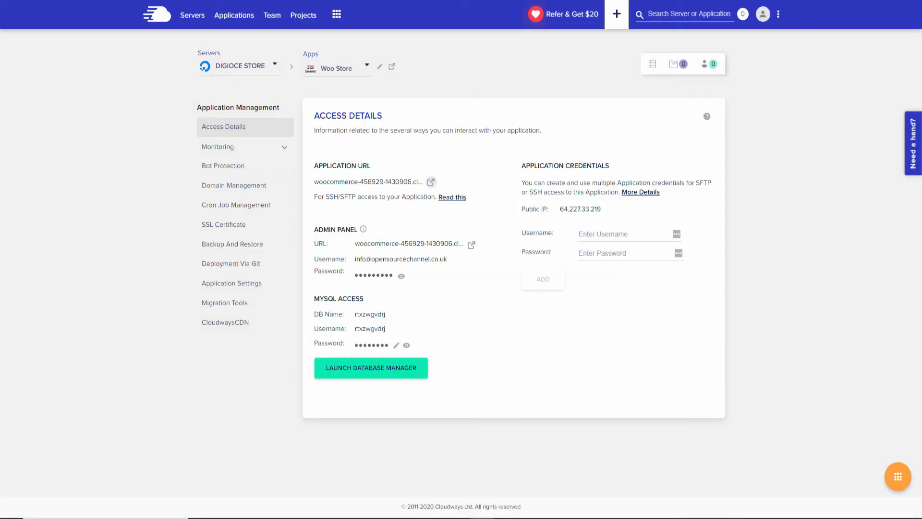
Open the admin panel login page and paste the admin username copied from Cloudways.
left_click(472, 246)
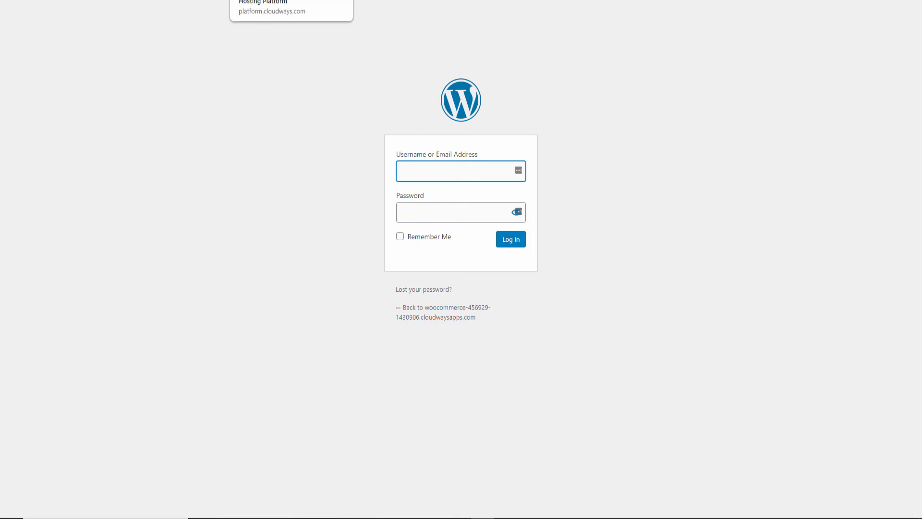
left_click(288, 1)
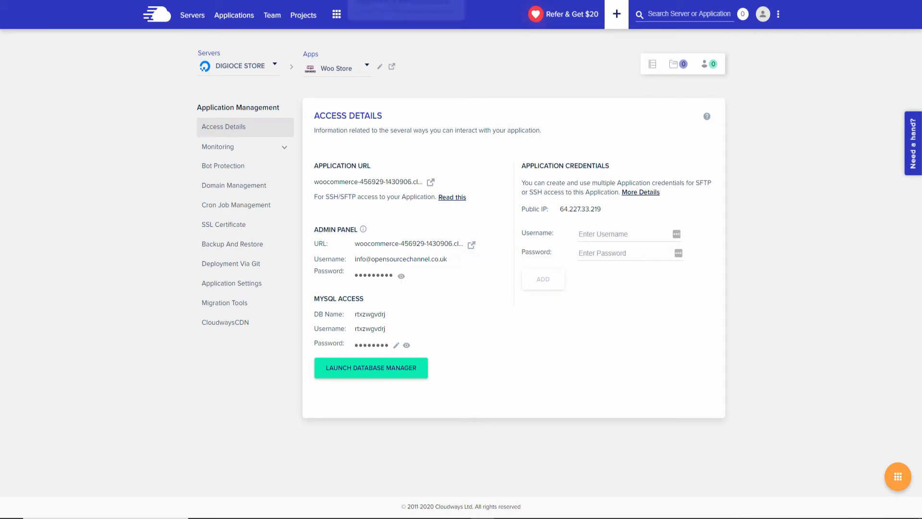
left_click(384, 1)
right_click(465, 170)
left_click(487, 248)
left_click(336, 1)
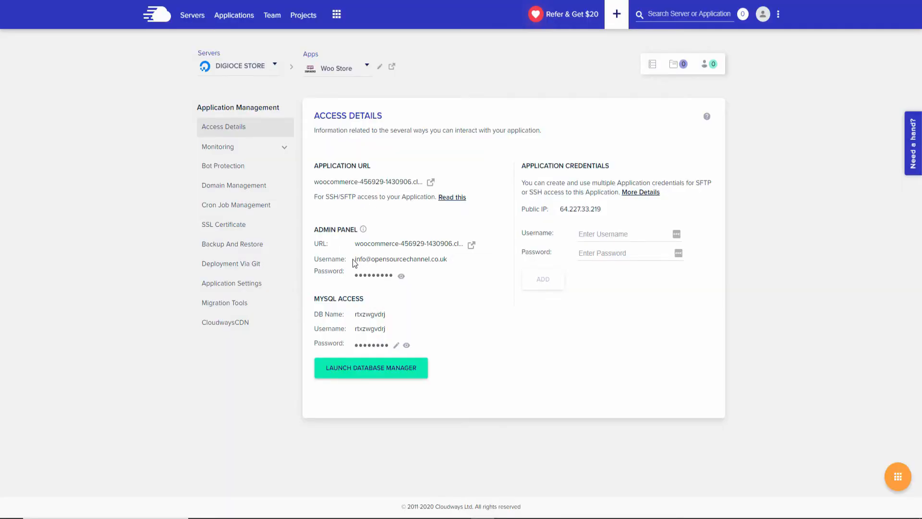
left_click_drag(354, 262, 446, 264)
key("ctrl+c")
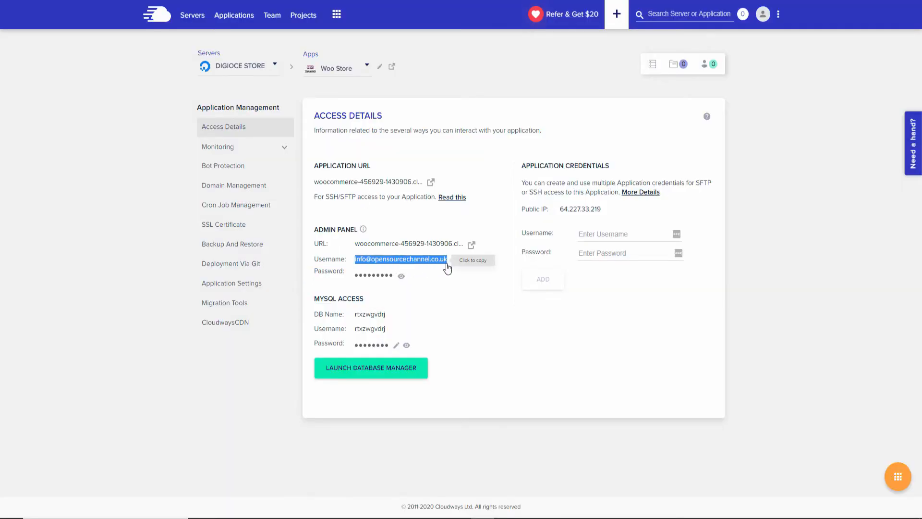
key("ctrl+Tab")
key("ctrl+v")
key("Tab")
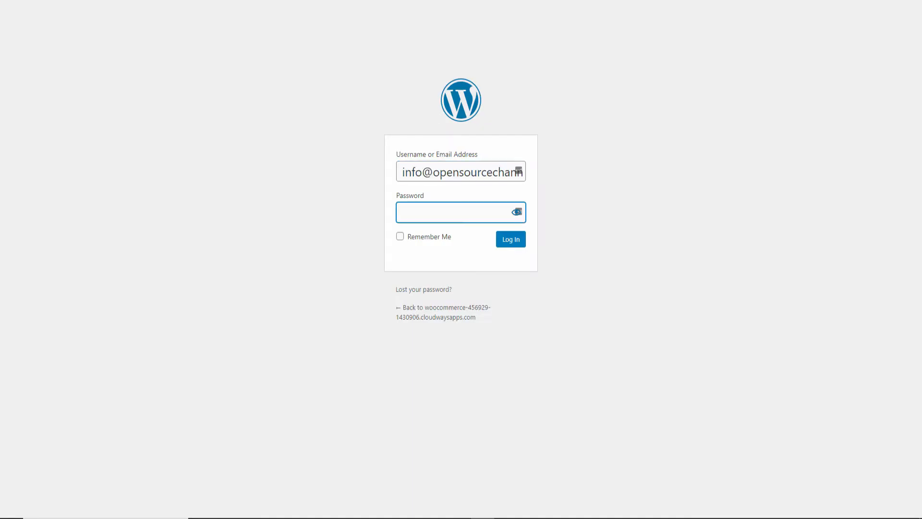
Copy the admin password from Access Details, paste it into the form, and log in.
key("ctrl+shift+Tab")
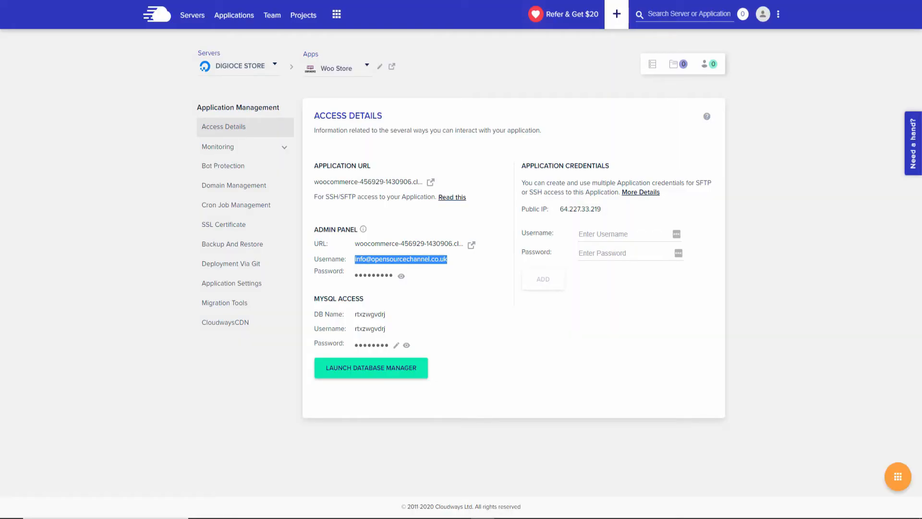
left_click(401, 277)
key("ctrl+Tab")
right_click(456, 218)
left_click(480, 313)
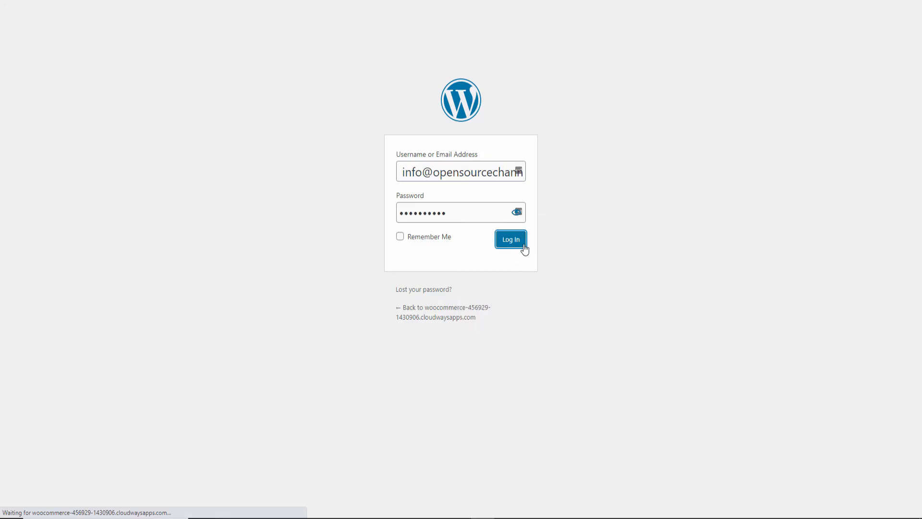
left_click(519, 241)
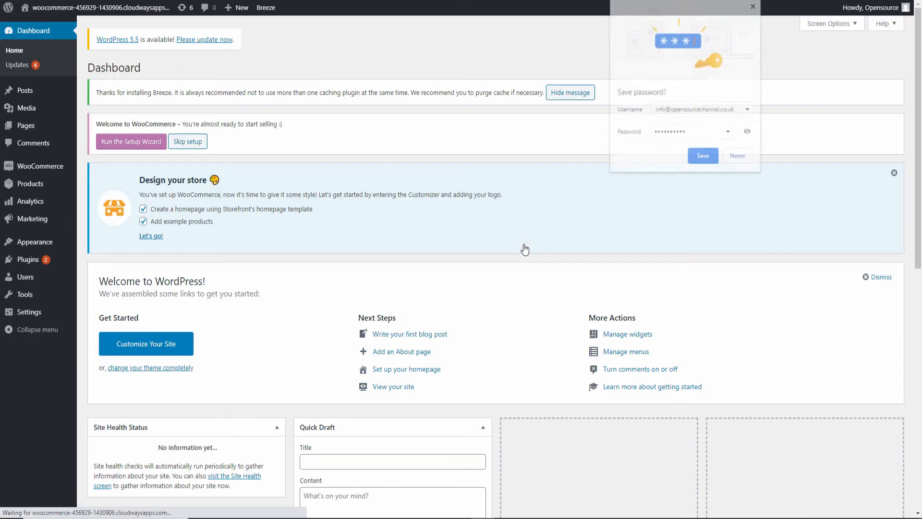
Decline saving the password, dismiss the Welcome panel, and view installed Plugins.
left_click(735, 158)
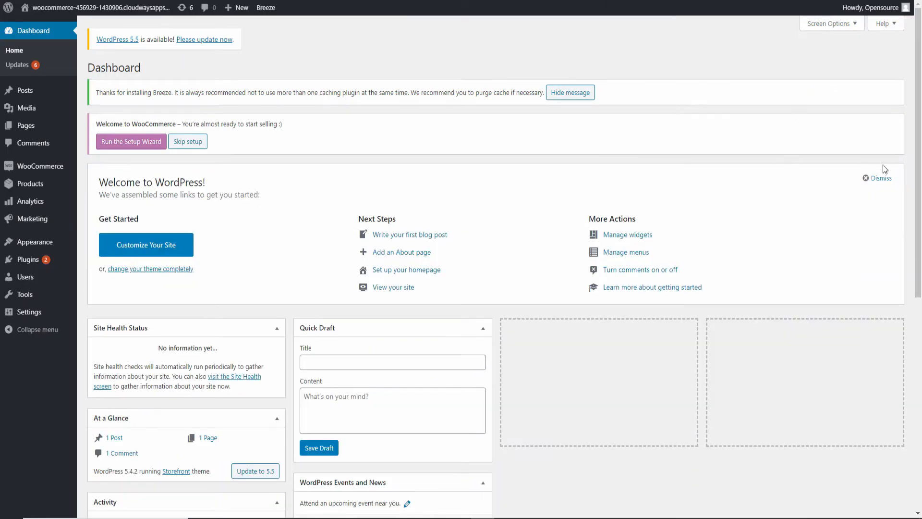
left_click(879, 178)
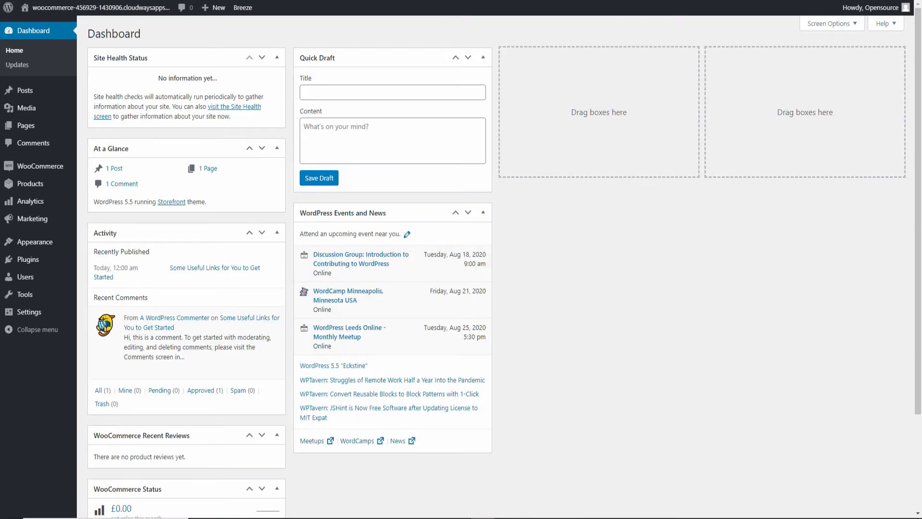
left_click(23, 263)
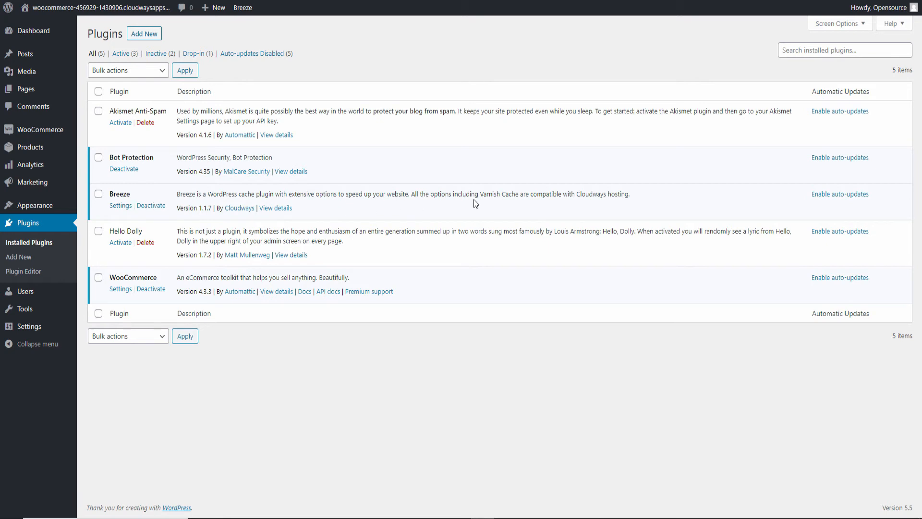
Highlight Breeze's Varnish Cache note, view Appearance > Themes, then return to Cloudways Access Details.
left_click_drag(480, 194, 638, 200)
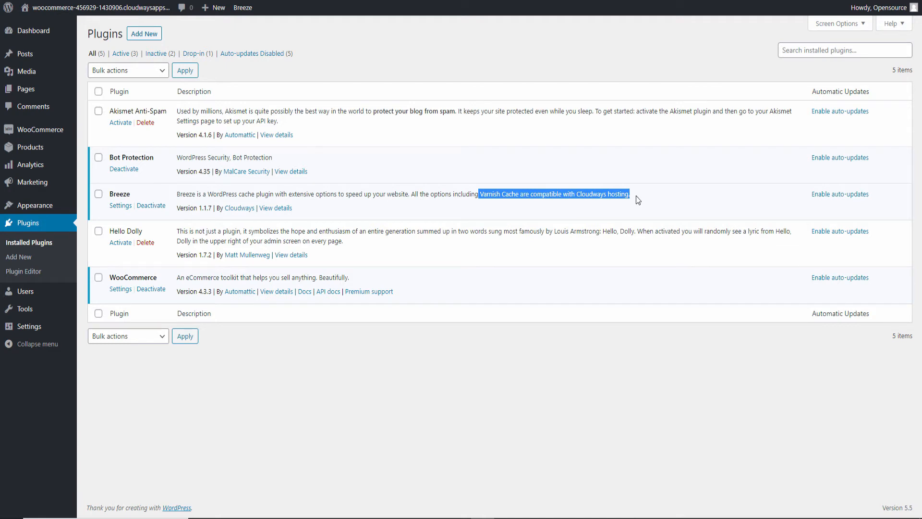
mouse_move(63, 137)
left_click(34, 209)
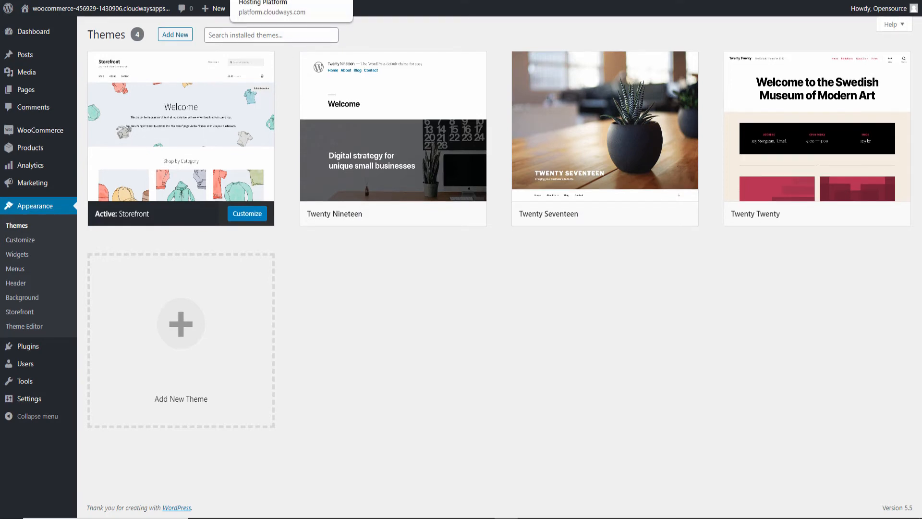
left_click(291, 1)
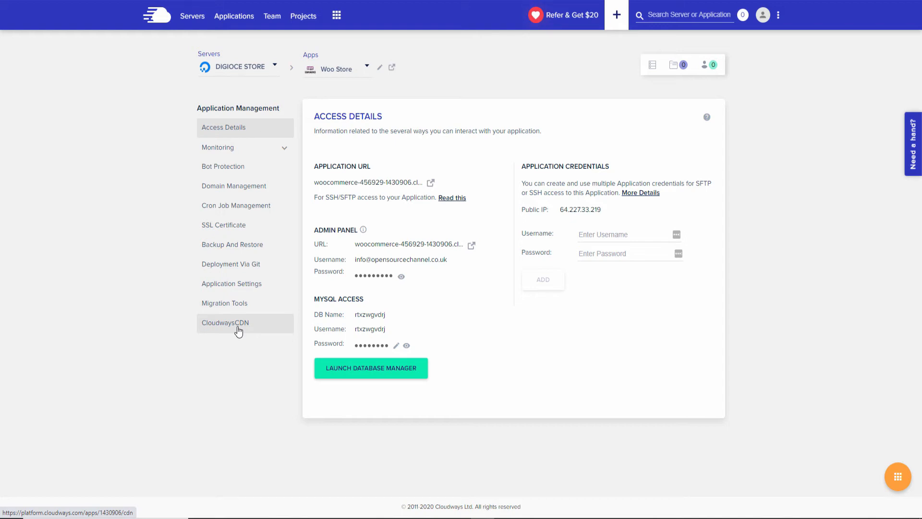
Open Domain Management and its help article on taking the website live.
left_click(244, 190)
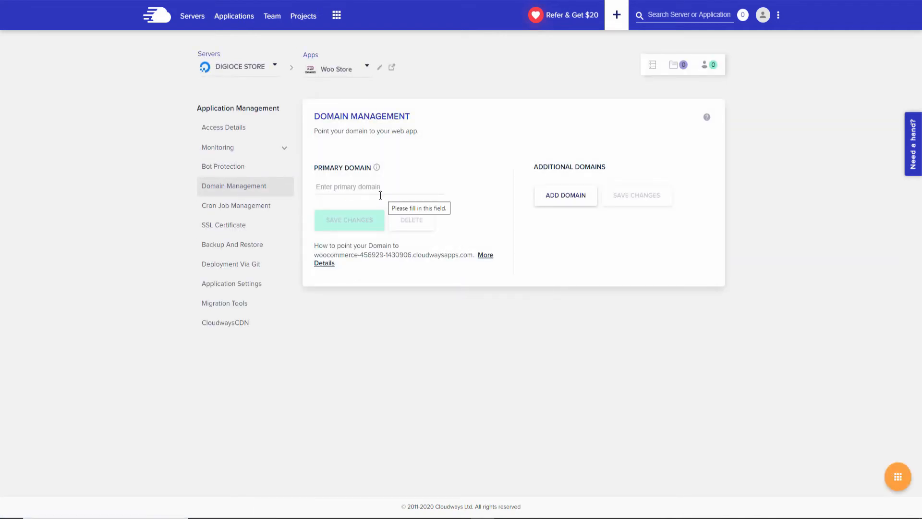
left_click_drag(317, 246, 388, 245)
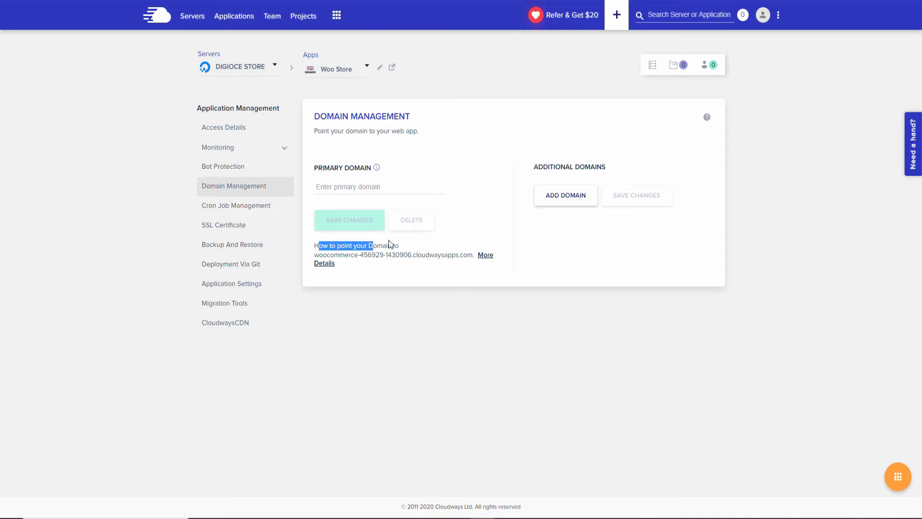
left_click(481, 262)
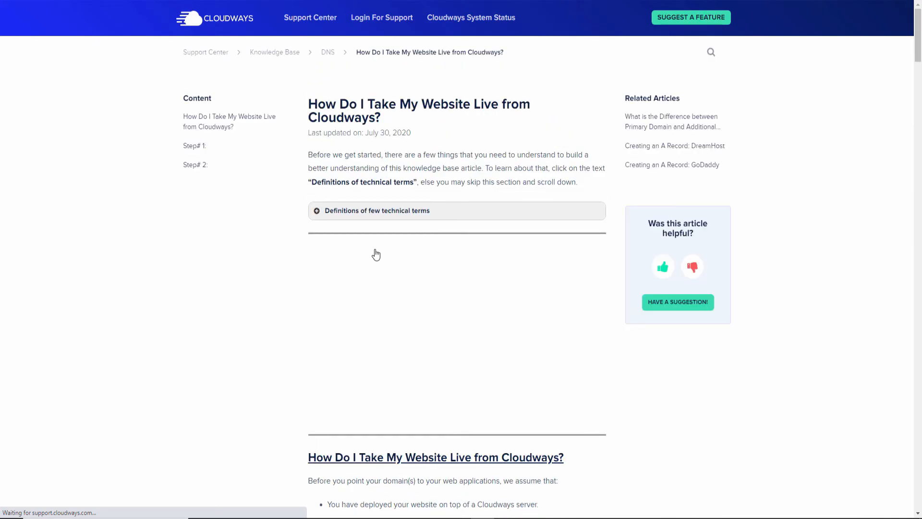
scroll(374, 252, "down", 5)
scroll(381, 253, "up", 5)
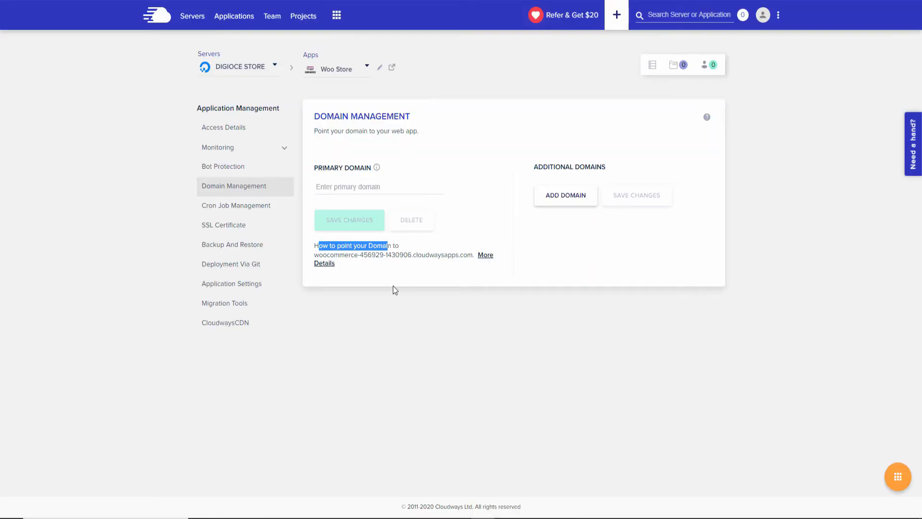
Read the guide on pointing a domain to the app, down to the A-record examples.
left_click(329, 268)
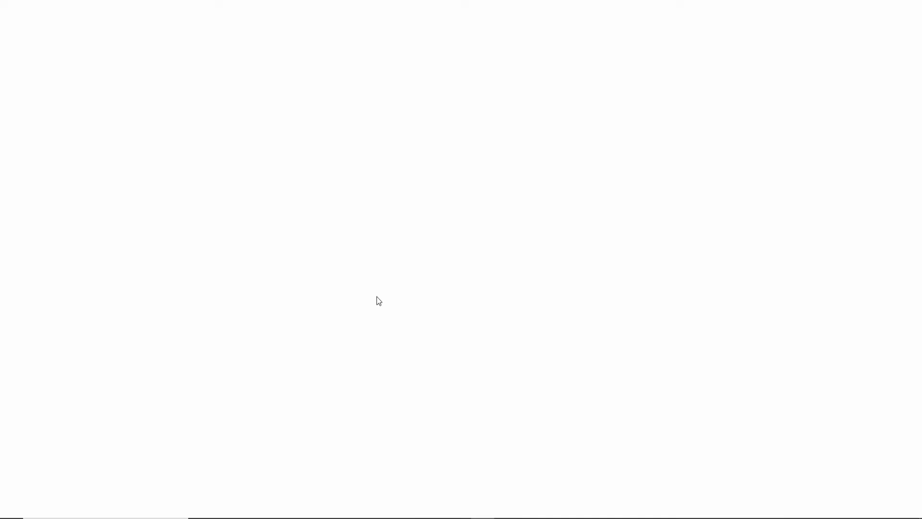
scroll(538, 300, "down", 10)
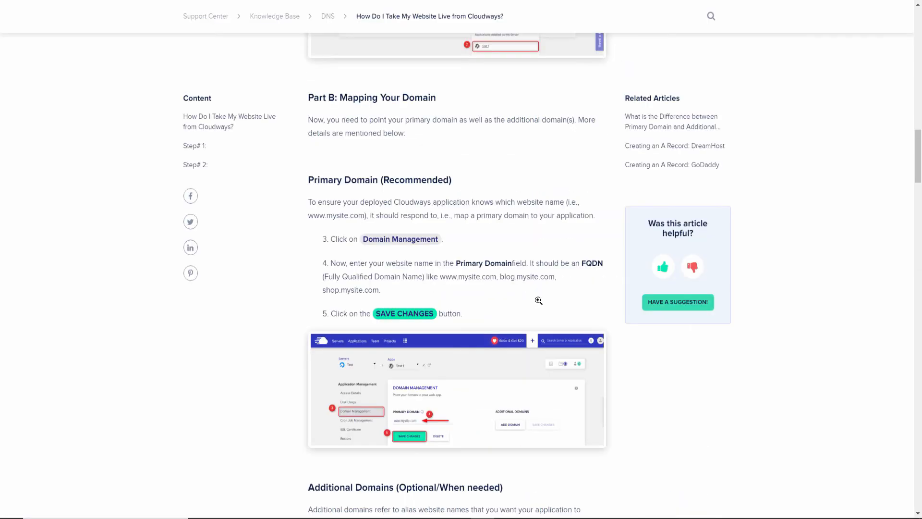
scroll(538, 303, "down", 5)
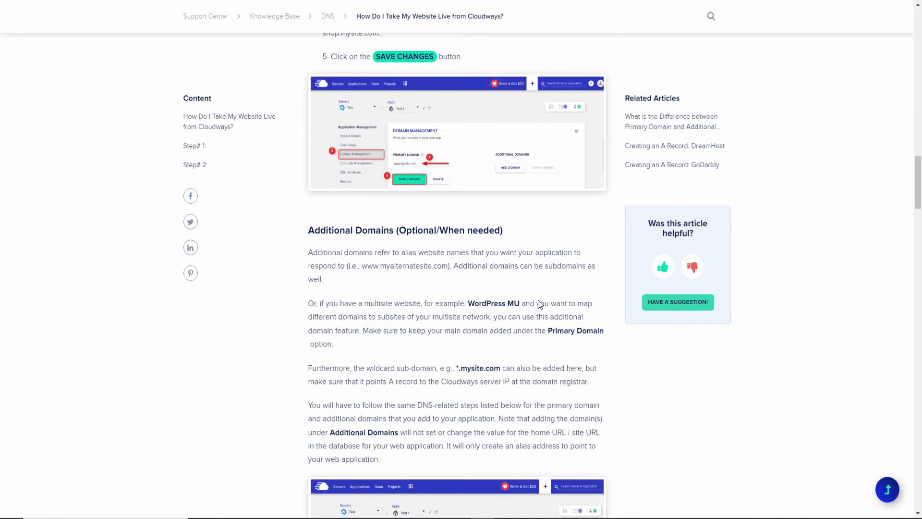
scroll(539, 303, "down", 20)
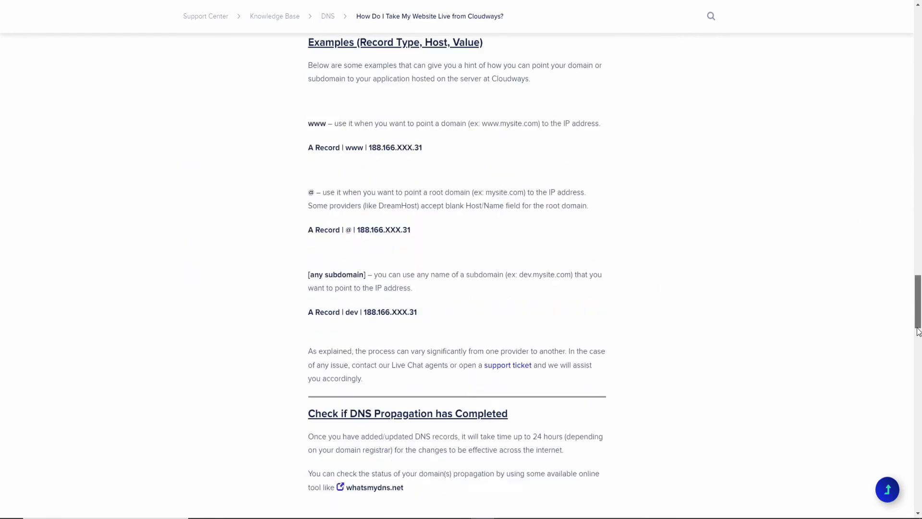
left_click_drag(918, 332, 918, 72)
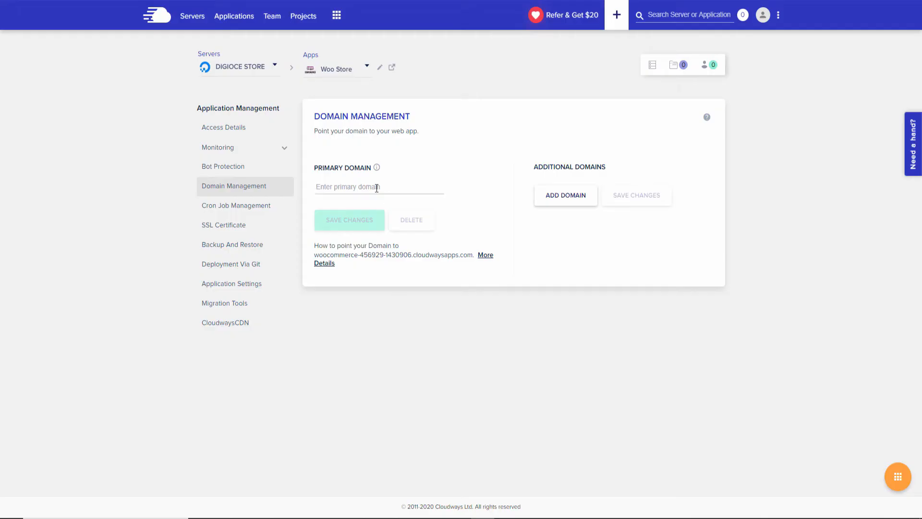
Set opensourcechannel.uk as the Woo Store's primary domain and save the change.
left_click(377, 188)
type("open")
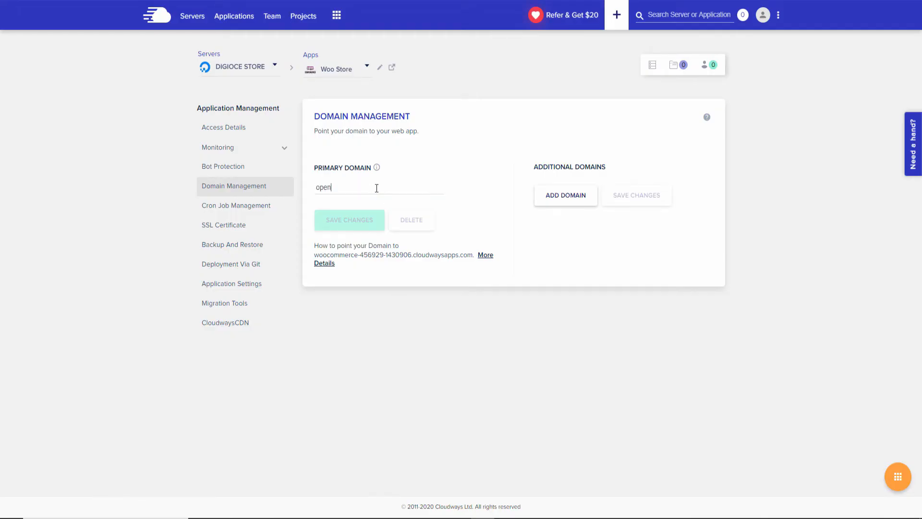
type("sourcechannel.uk")
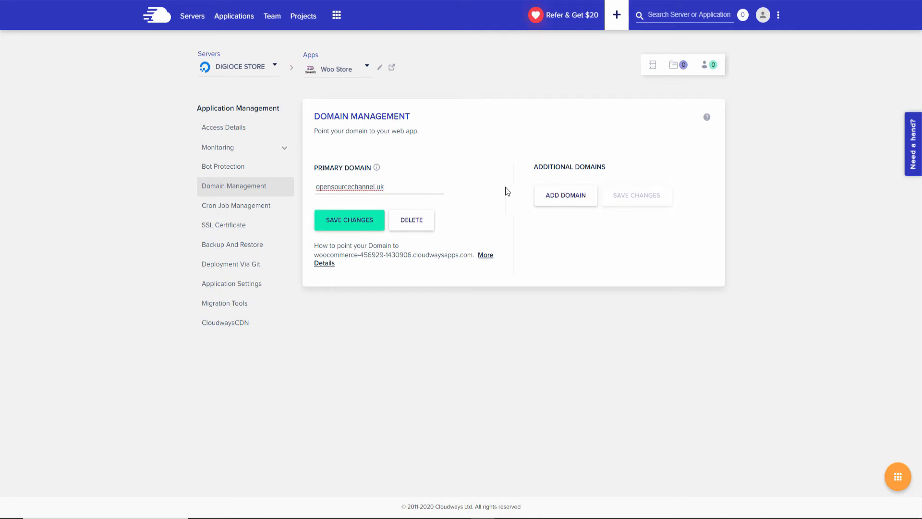
left_click(359, 229)
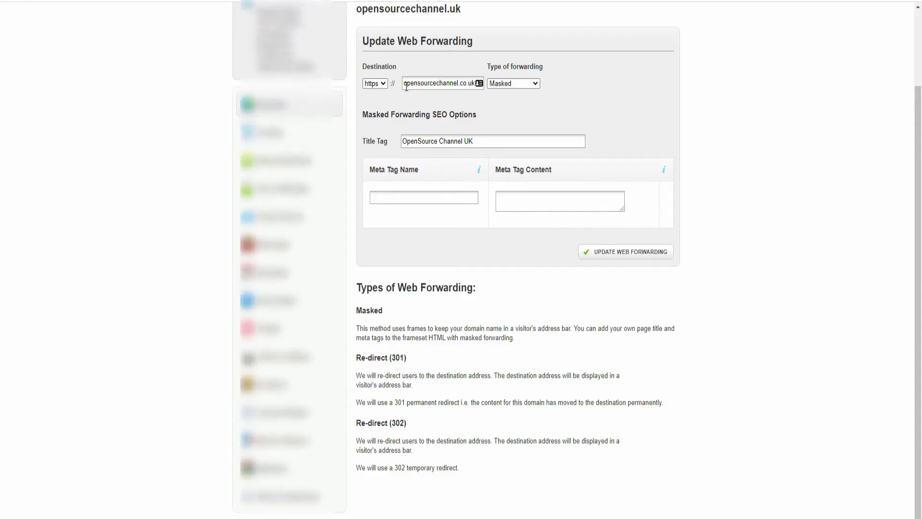
Replace the forwarding destination with the store's cloudwaysapps.com URL and update the web forwarding.
left_click_drag(406, 87, 517, 91)
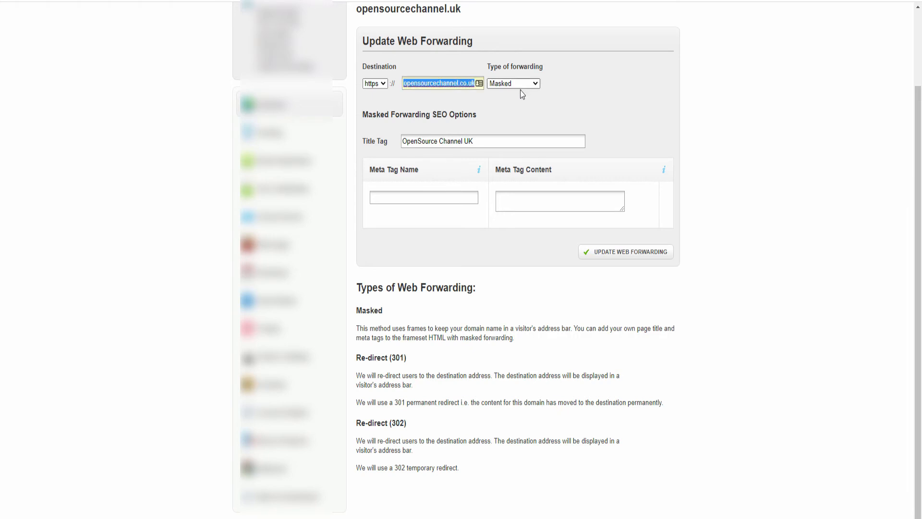
key("BackSpace")
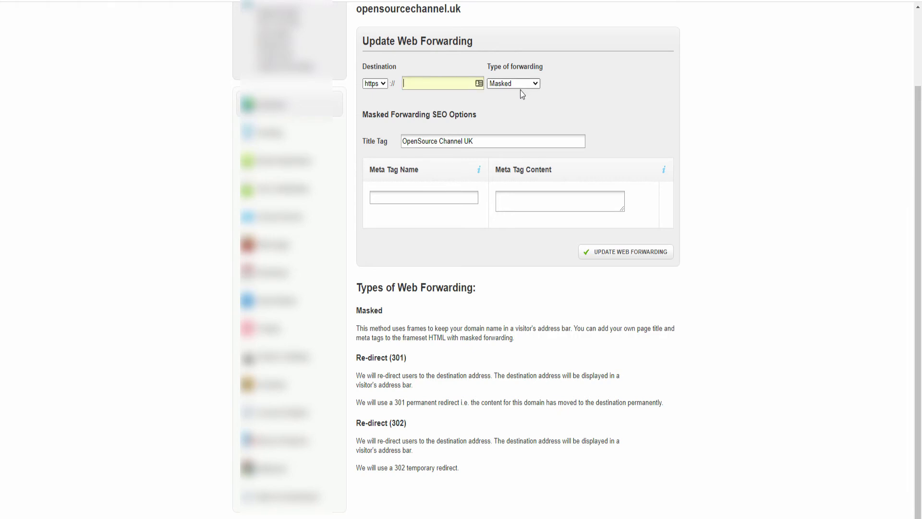
key("ctrl+v")
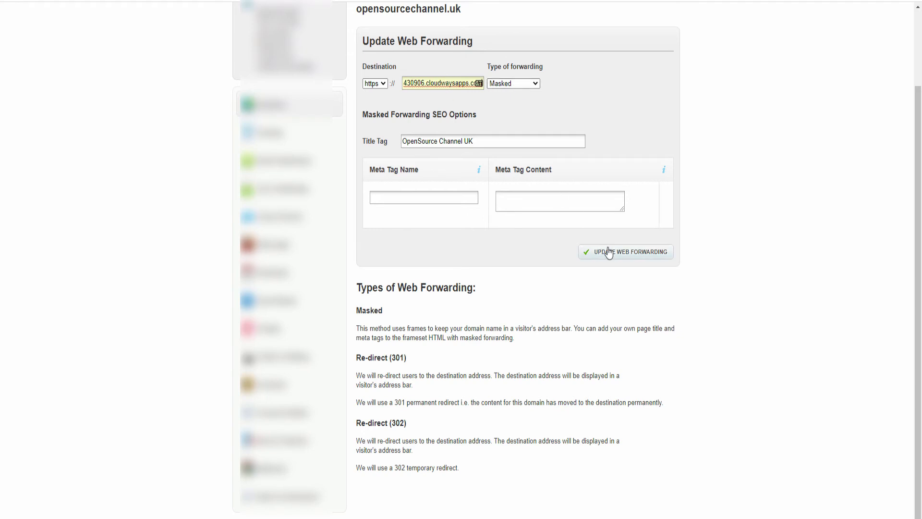
left_click(638, 258)
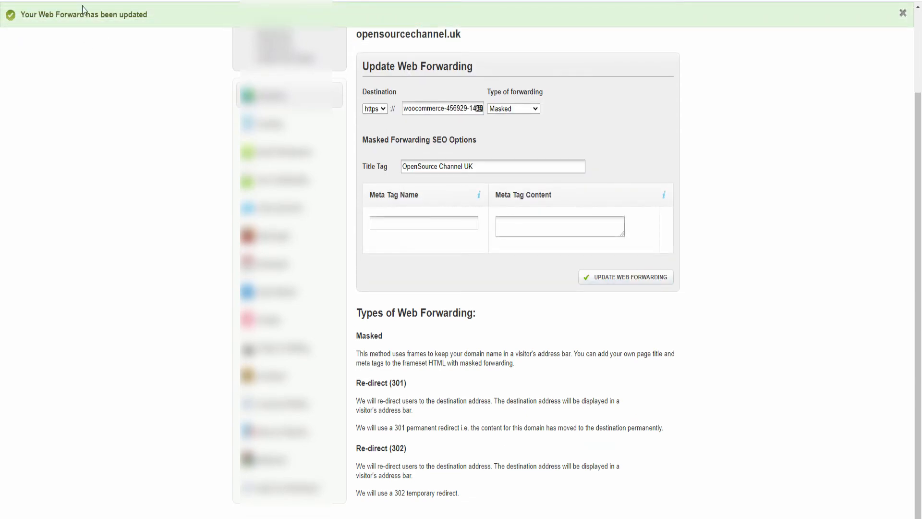
left_click(404, 1)
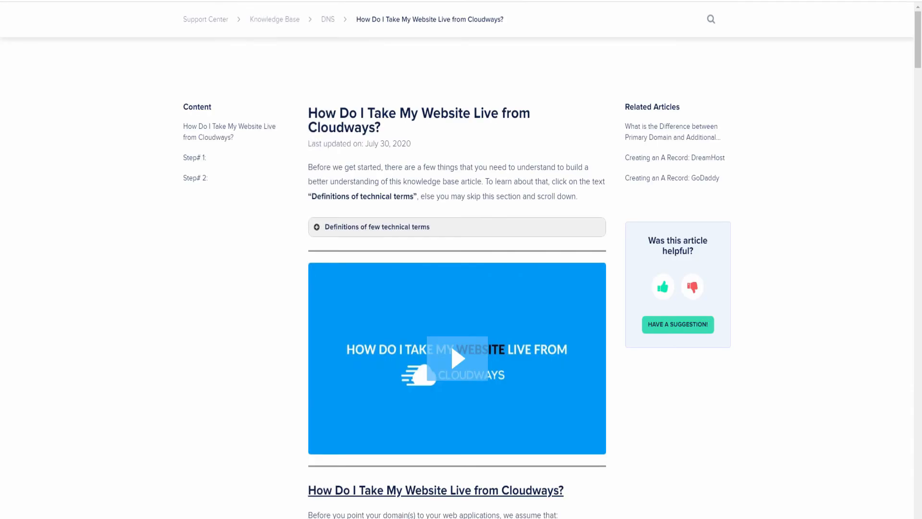
key("ctrl+shift+Tab")
key("ctrl+shift+Tab")
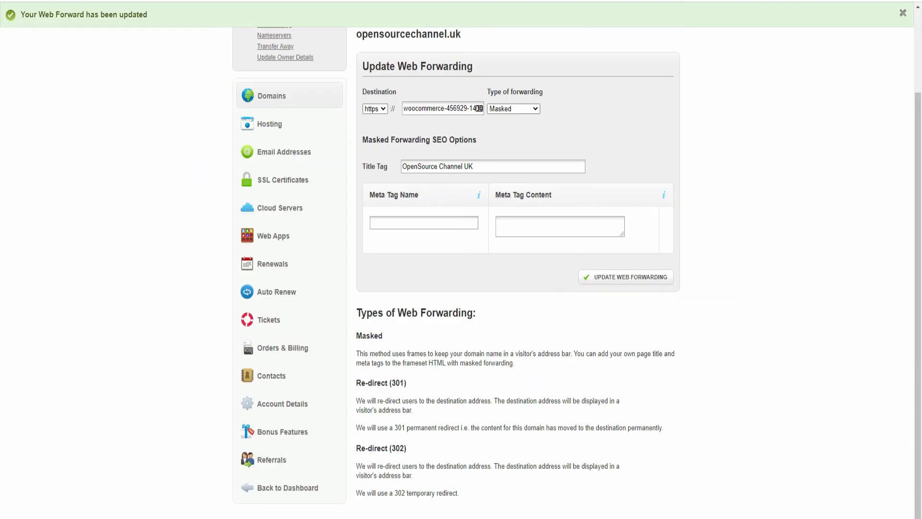
Open the Woo Store's access details and its wp-admin link at opensourcechannel.uk.
left_click(523, 267)
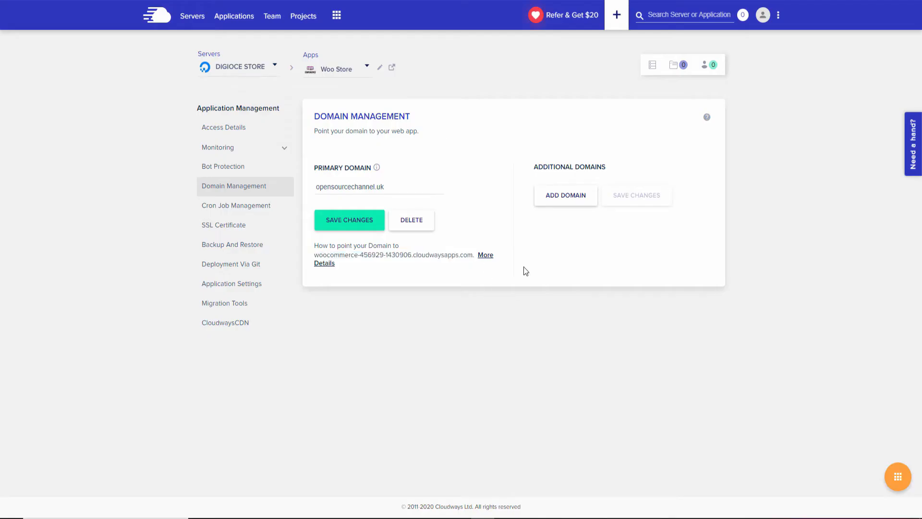
left_click(246, 131)
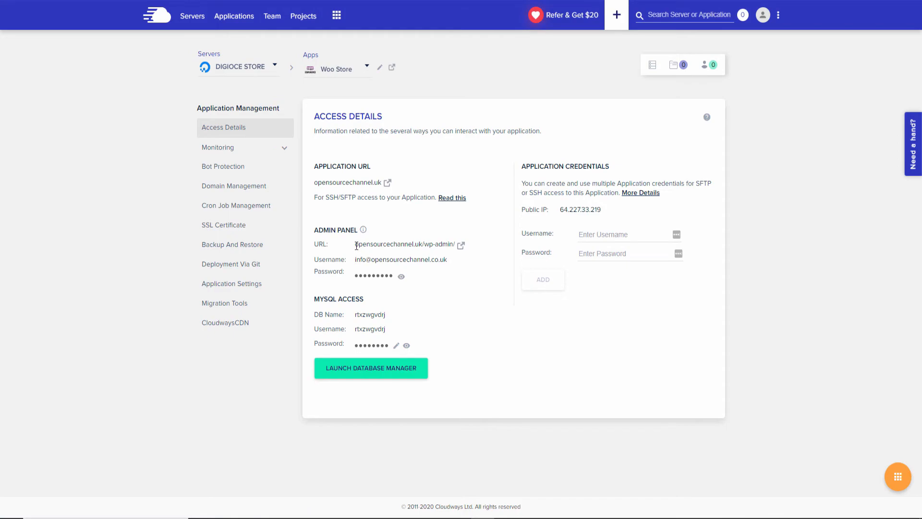
left_click(462, 247)
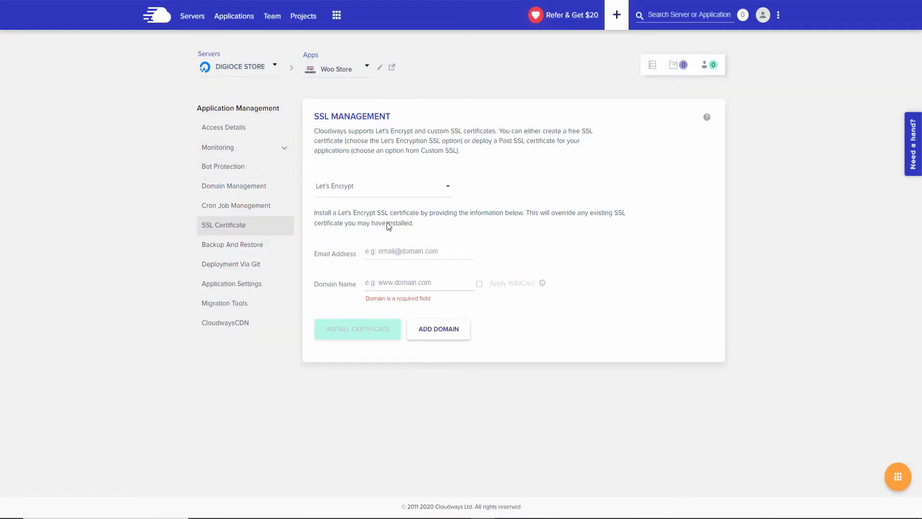
Request a Let's Encrypt certificate for opensourcechannel.uk with a contact e-mail address.
right_click(392, 285)
left_click(416, 363)
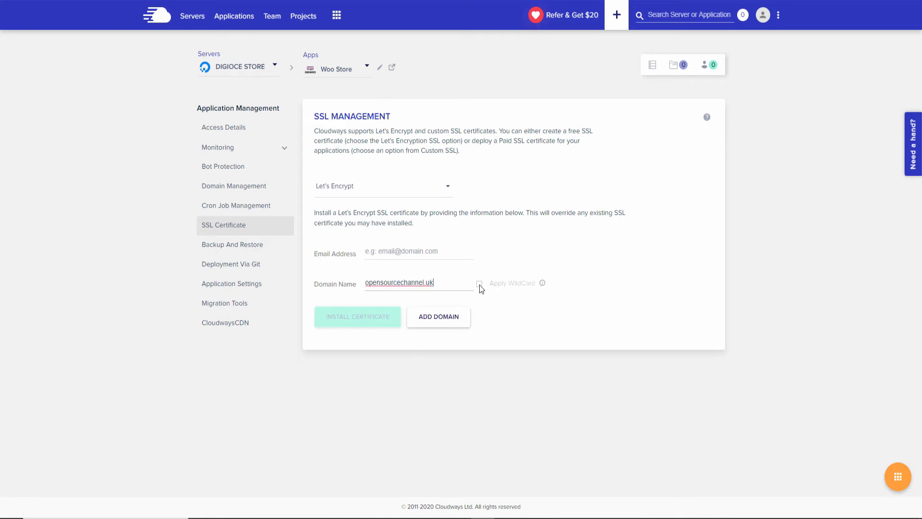
left_click(418, 253)
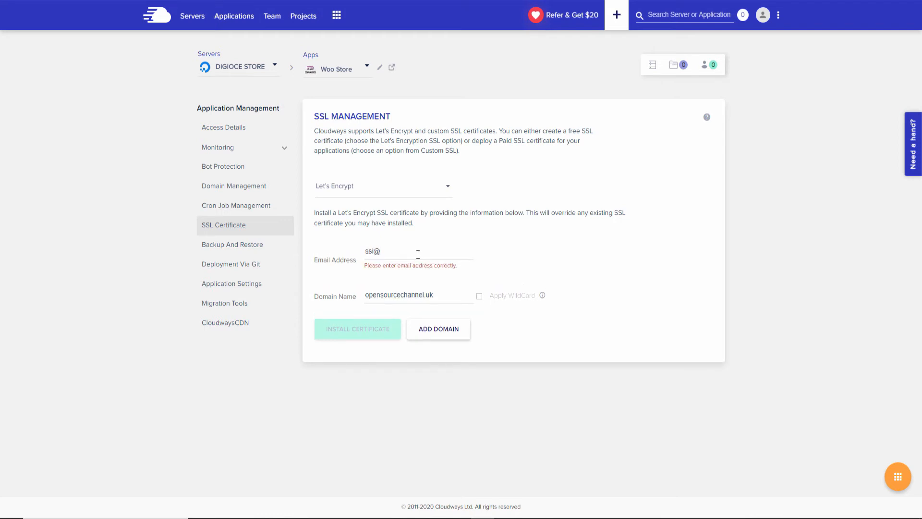
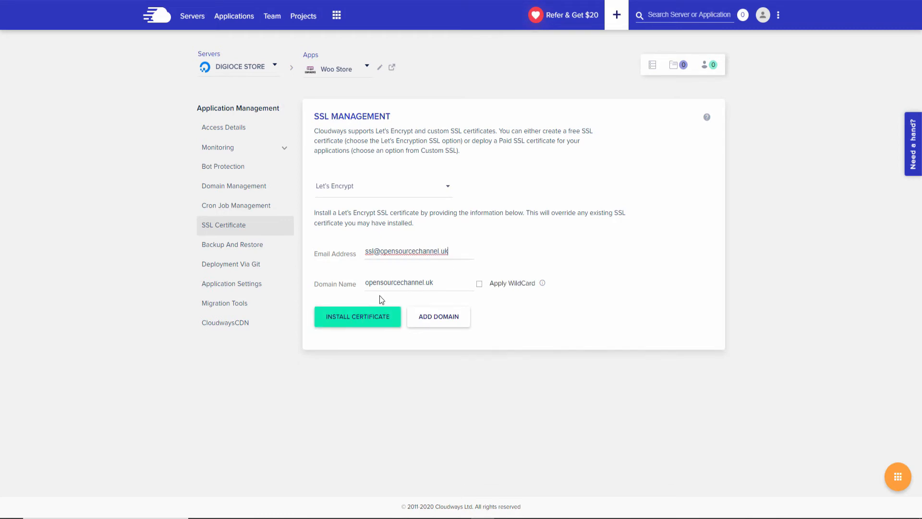
left_click(375, 325)
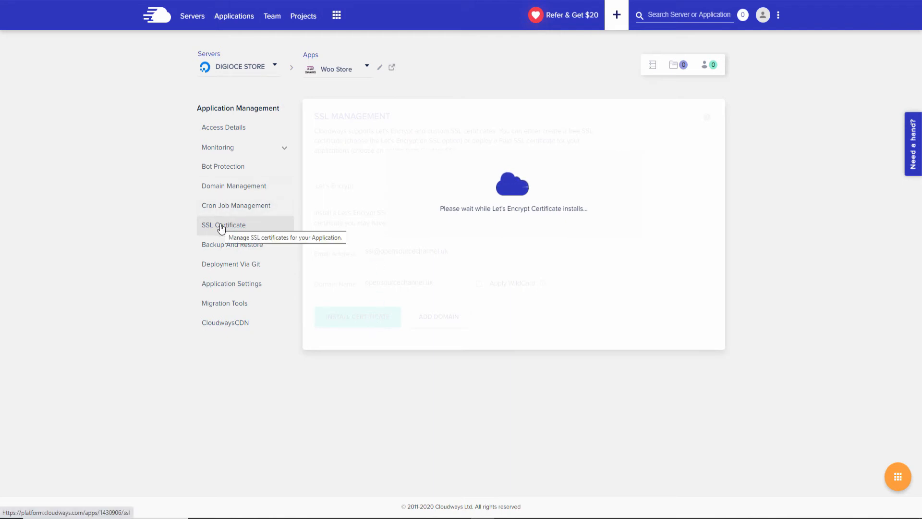
left_click(398, 285)
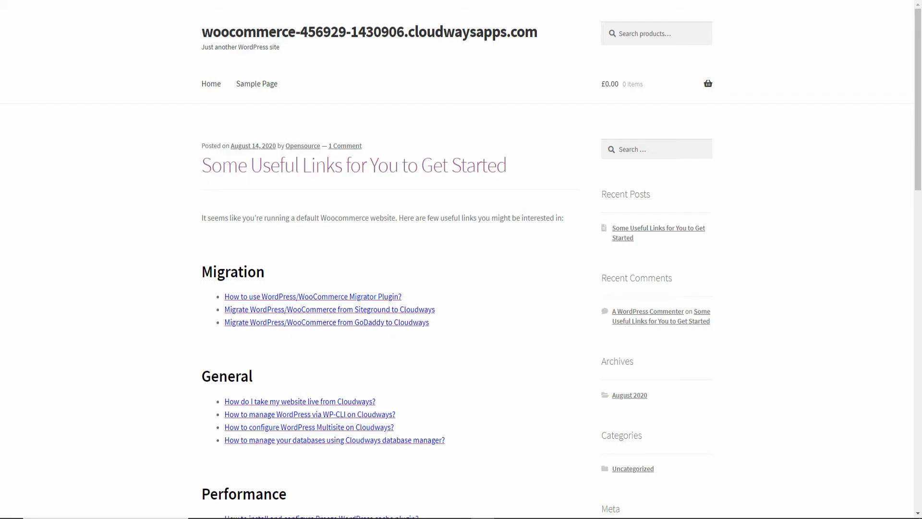
right_click(399, 279)
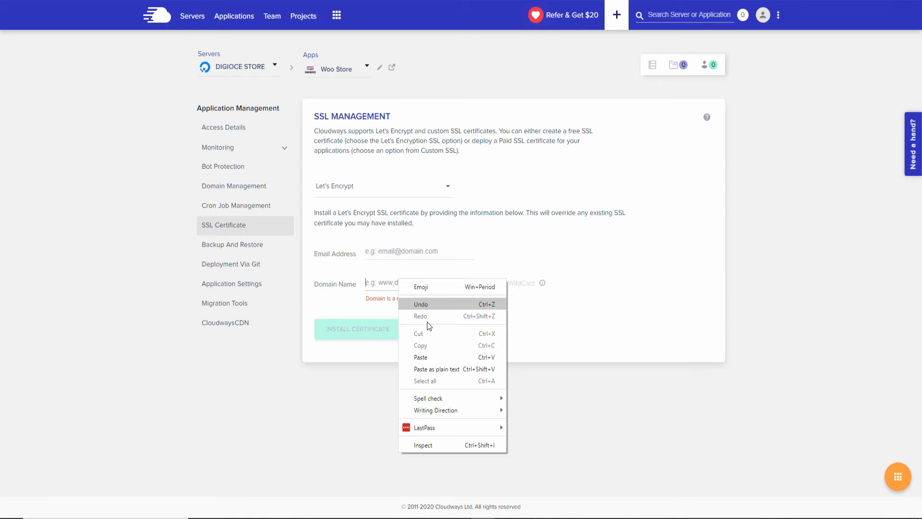
left_click(426, 356)
left_click_drag(381, 283, 338, 283)
key("BackSpace")
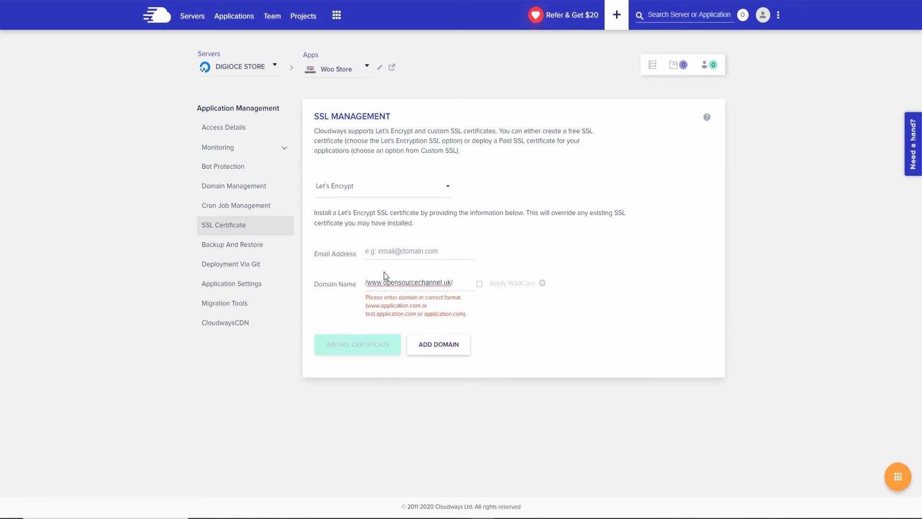
key("Delete")
left_click(464, 285)
key("BackSpace")
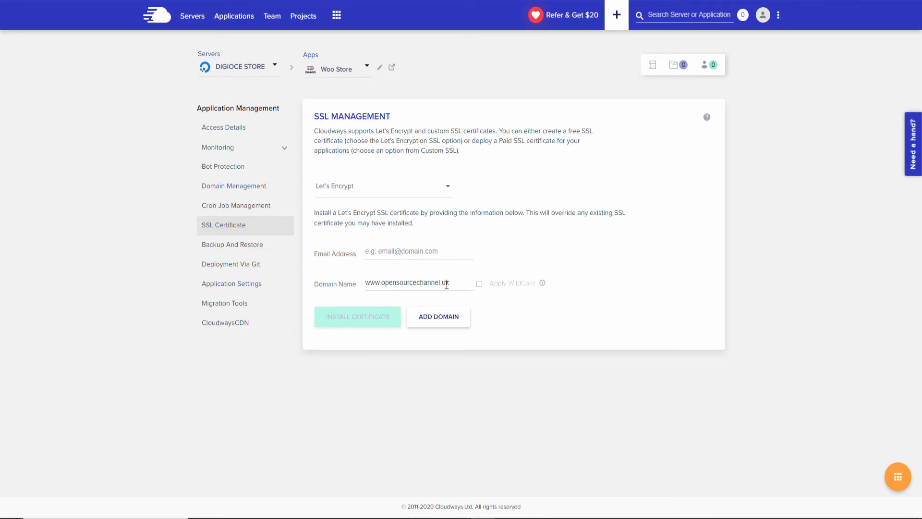
left_click_drag(449, 283, 381, 282)
right_click(391, 282)
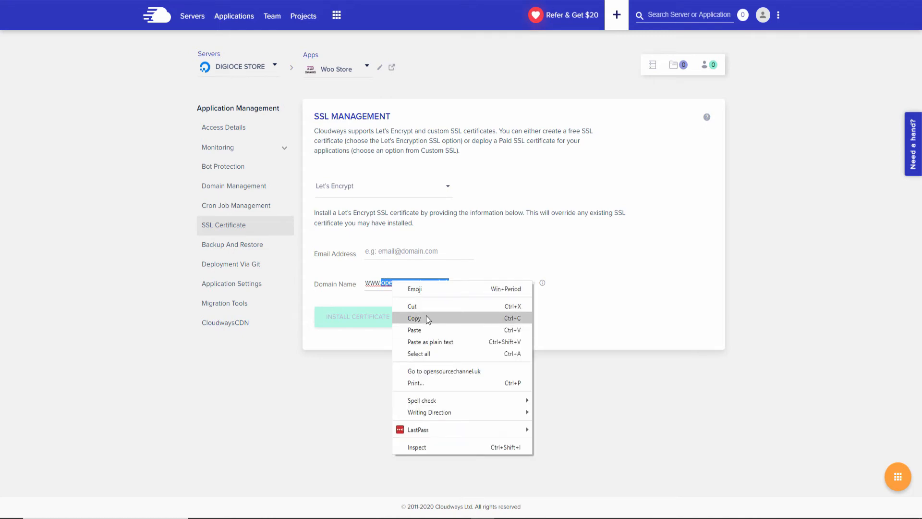
left_click(426, 316)
Add the ssl@ contact e-mail, install the certificate, and enable HTTPS redirection.
left_click(410, 248)
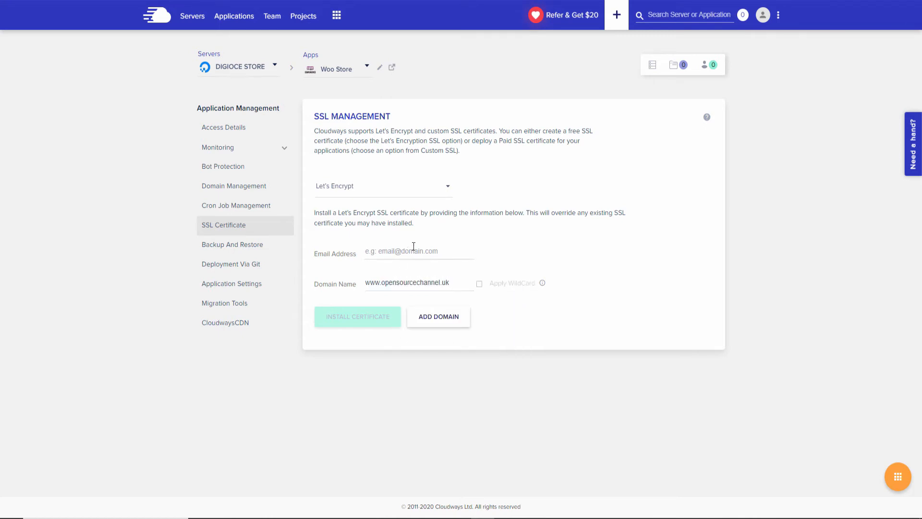
type("ssl")
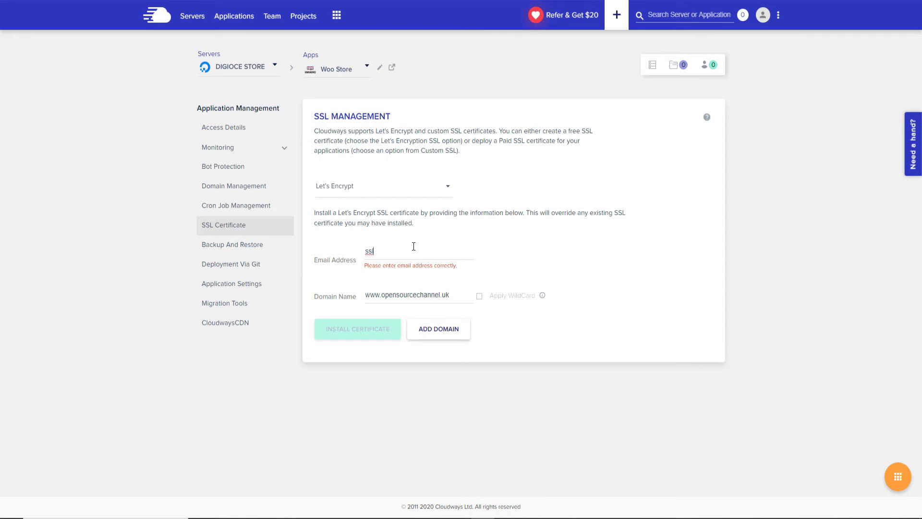
type("@")
key("ctrl+v")
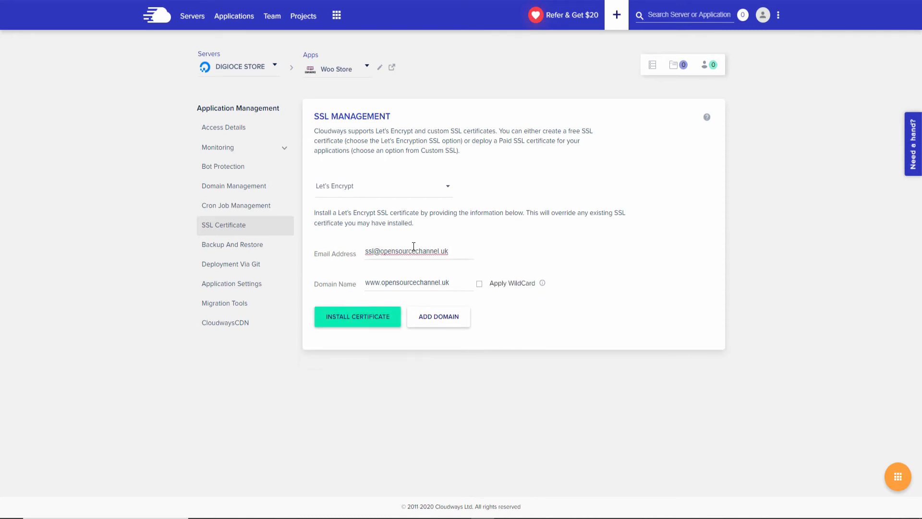
left_click(346, 321)
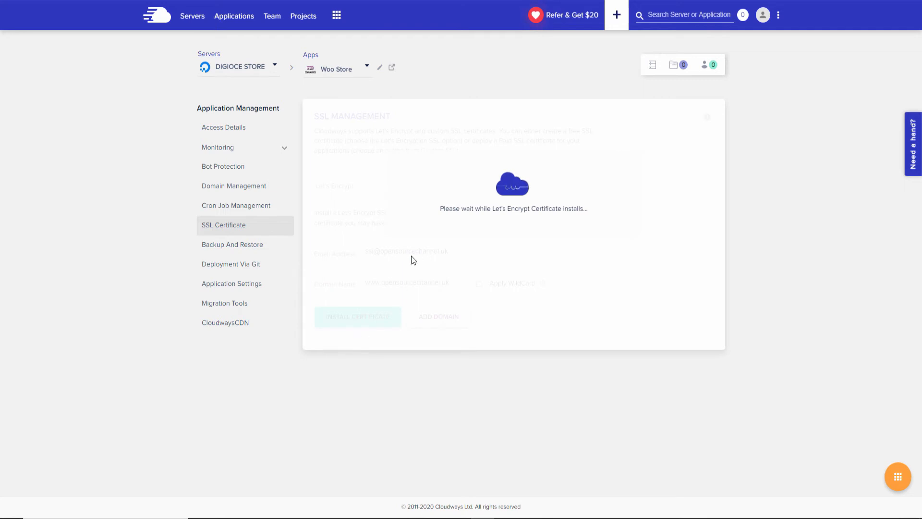
left_click(384, 338)
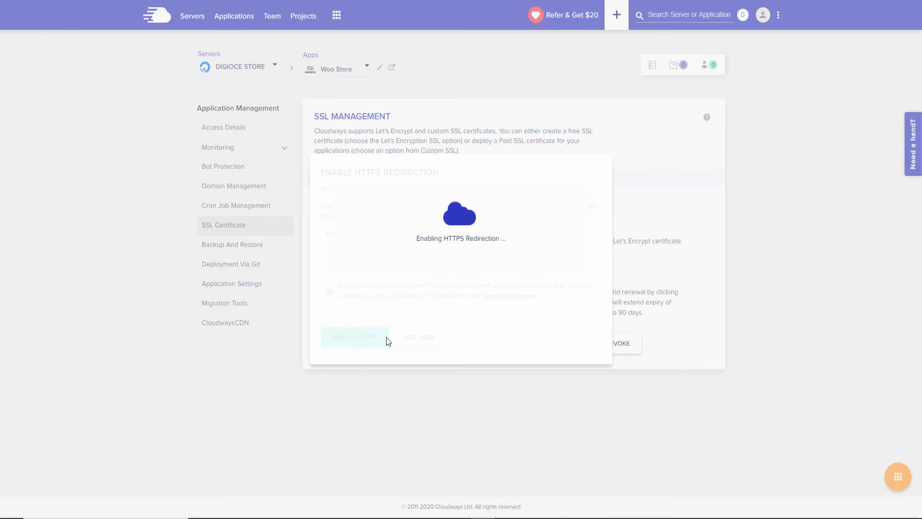
left_click(345, 281)
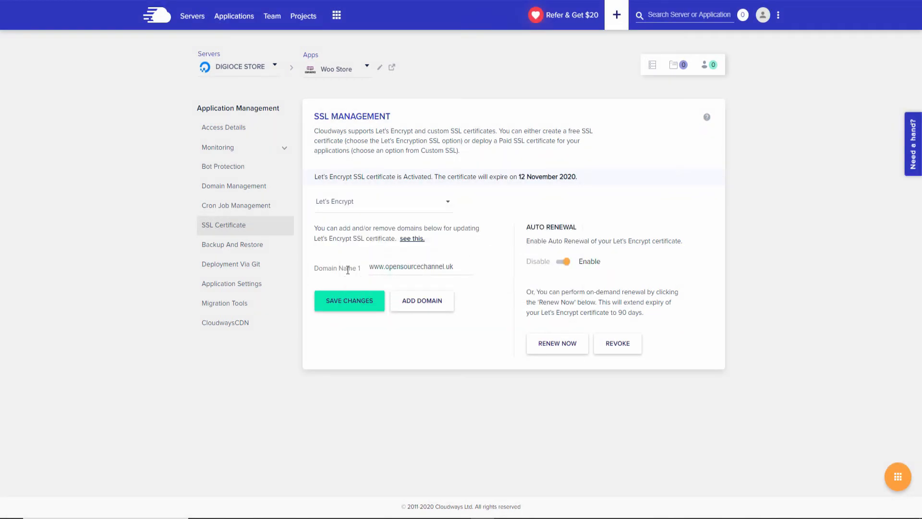
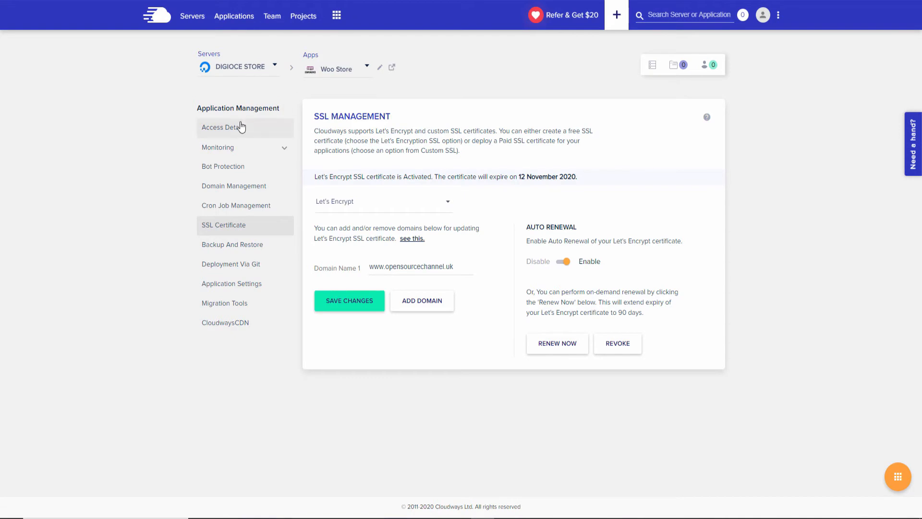
Open Woo Store's WordPress admin via the Admin Panel URL link in Access Details.
left_click(241, 127)
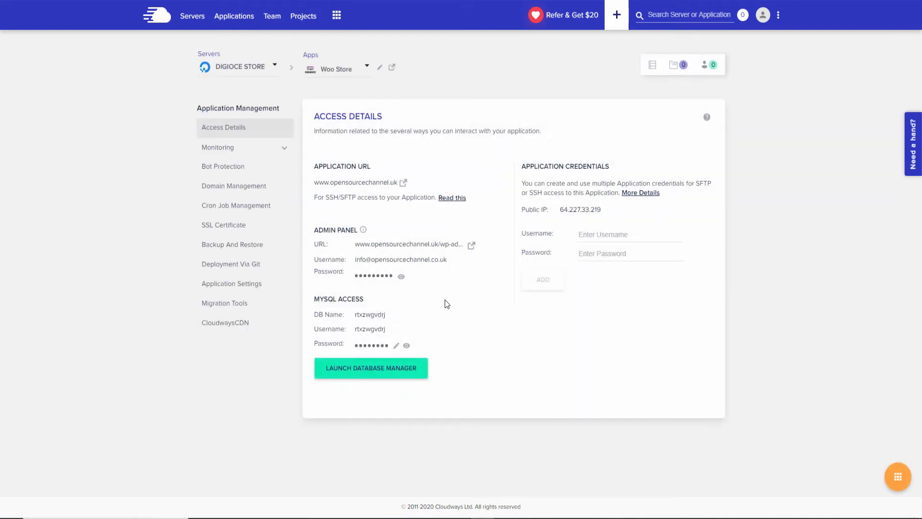
left_click(468, 246)
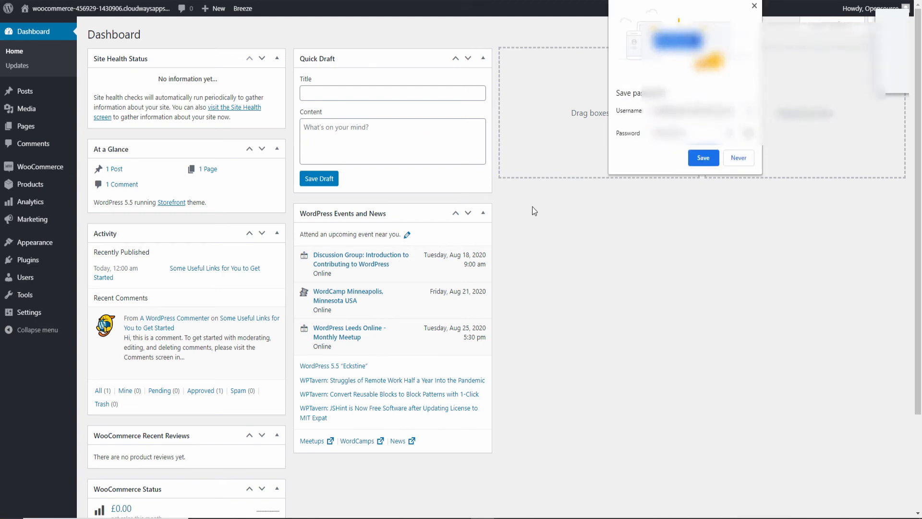
Decline Chrome's password save and browse the new Woo Store site's front end and dashboard.
left_click(737, 158)
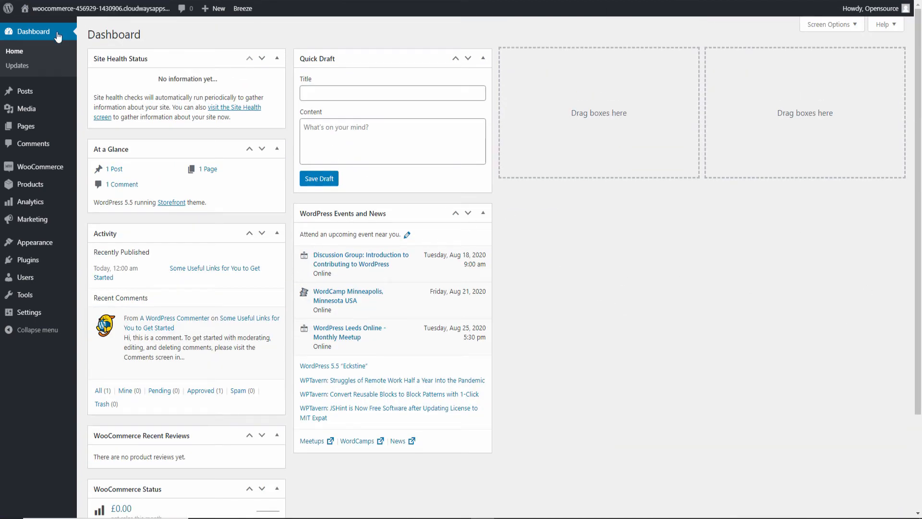
left_click(40, 24)
left_click_drag(917, 390, 893, 19)
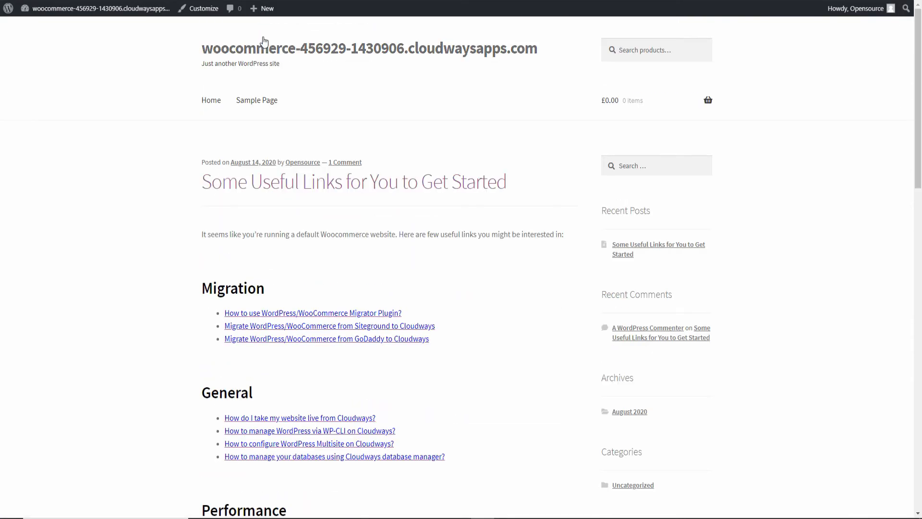
mouse_move(46, 9)
left_click(43, 26)
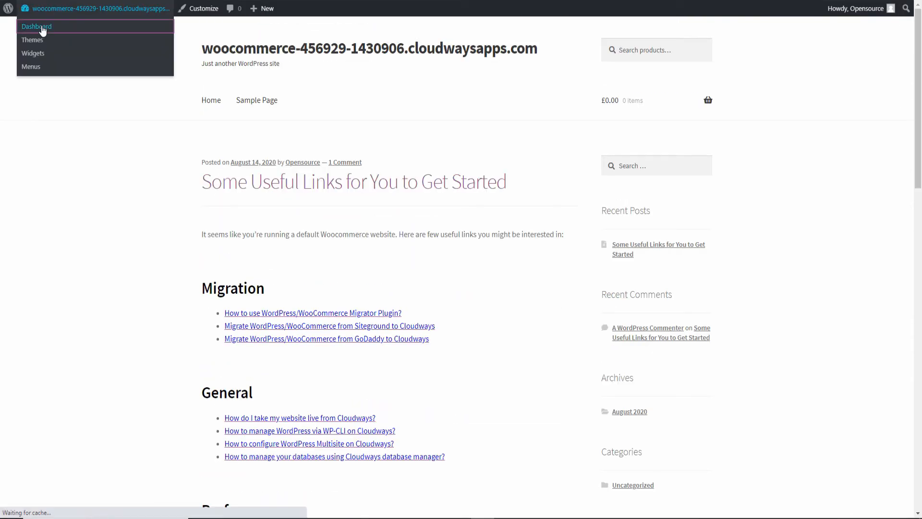
mouse_move(28, 261)
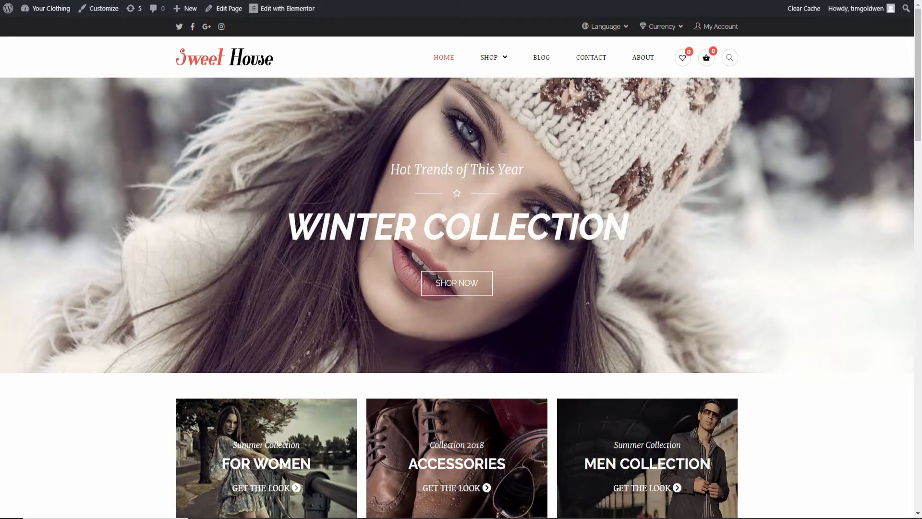
scroll(920, 122, "down", 10)
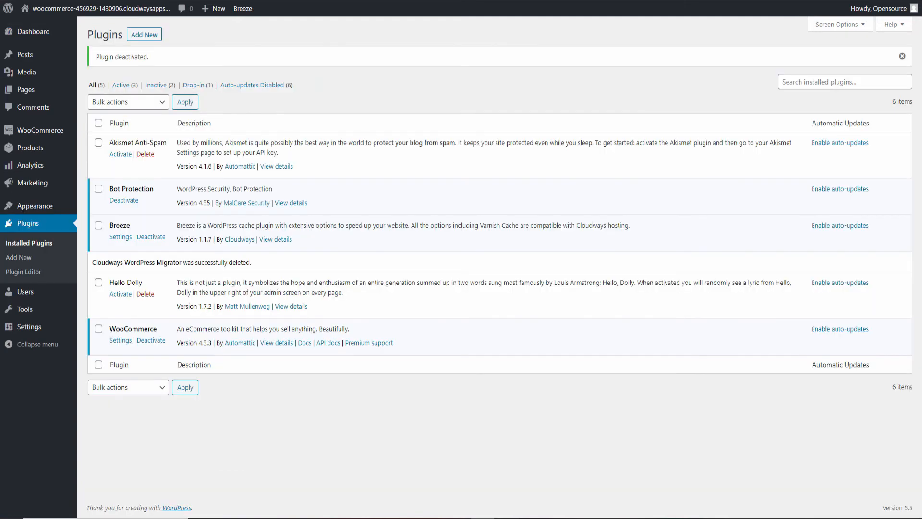
mouse_move(51, 8)
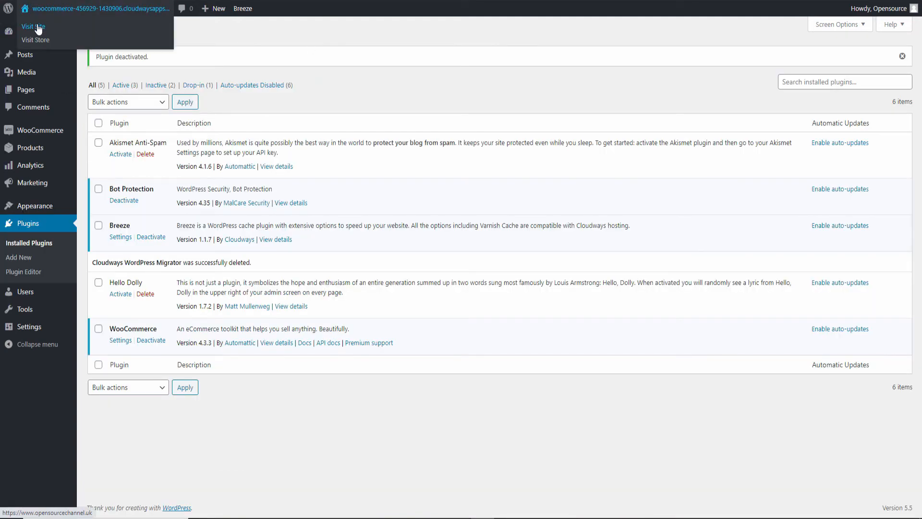
left_click(39, 29)
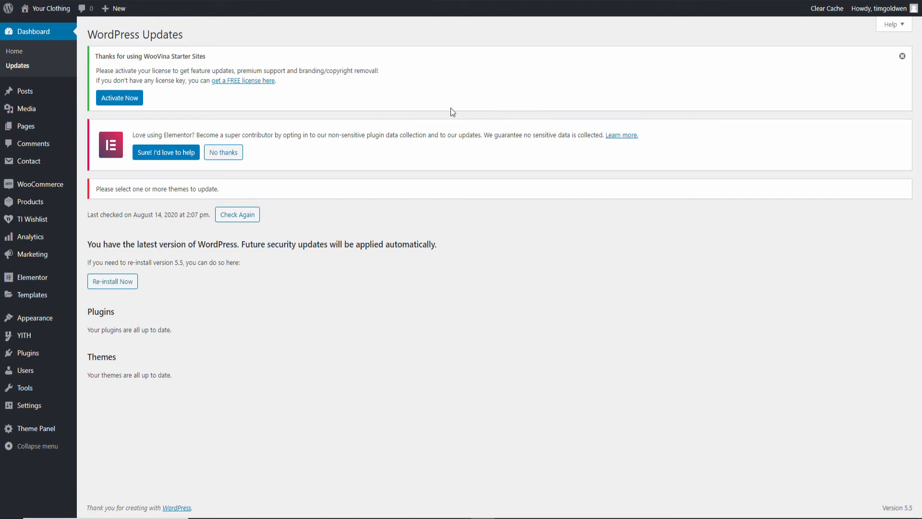
Open WordPress's Add New plugins page and view Woo Store's Migration Tools in Cloudways.
mouse_move(52, 362)
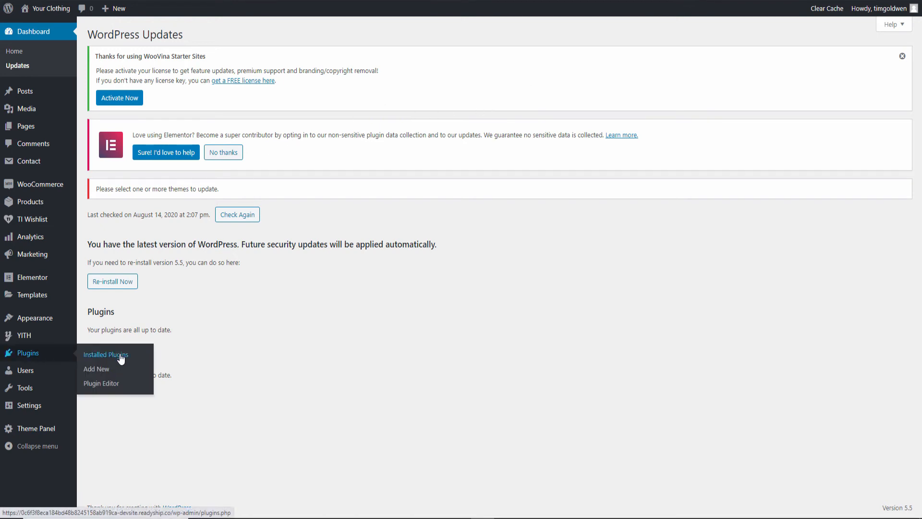
left_click(97, 371)
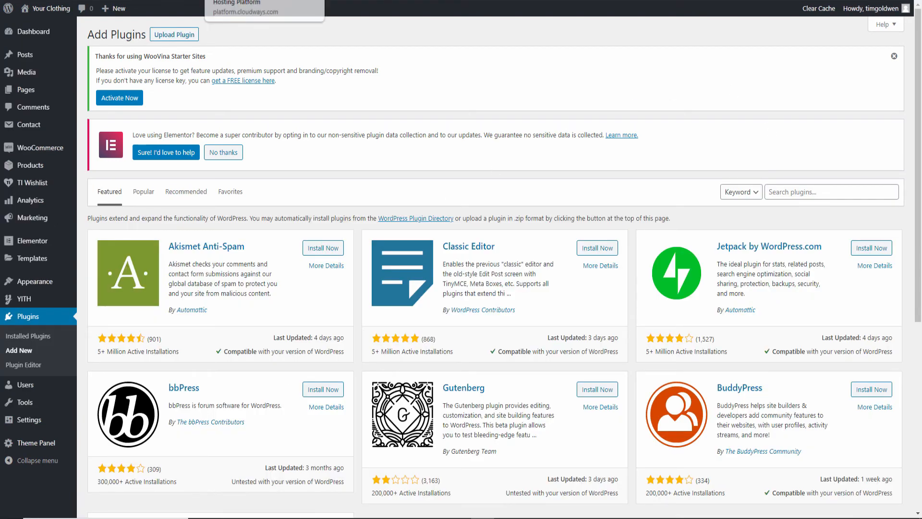
left_click(264, 0)
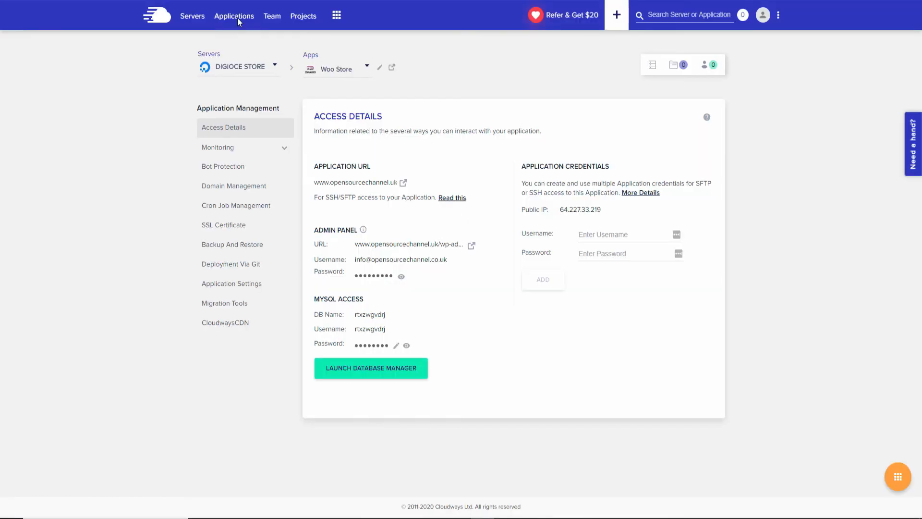
left_click(241, 308)
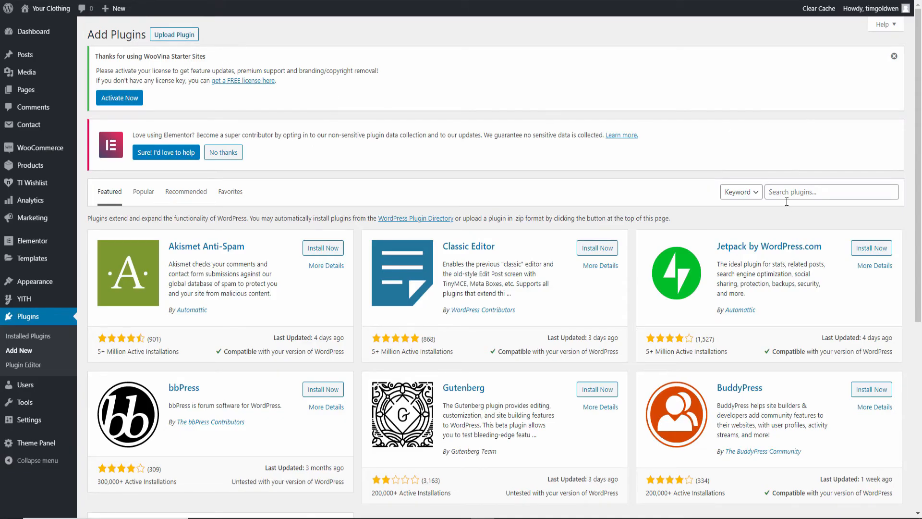
Search plugins for 'cloudways', then install and activate Cloudways WordPress Migrator.
left_click(799, 191)
type("cloudways")
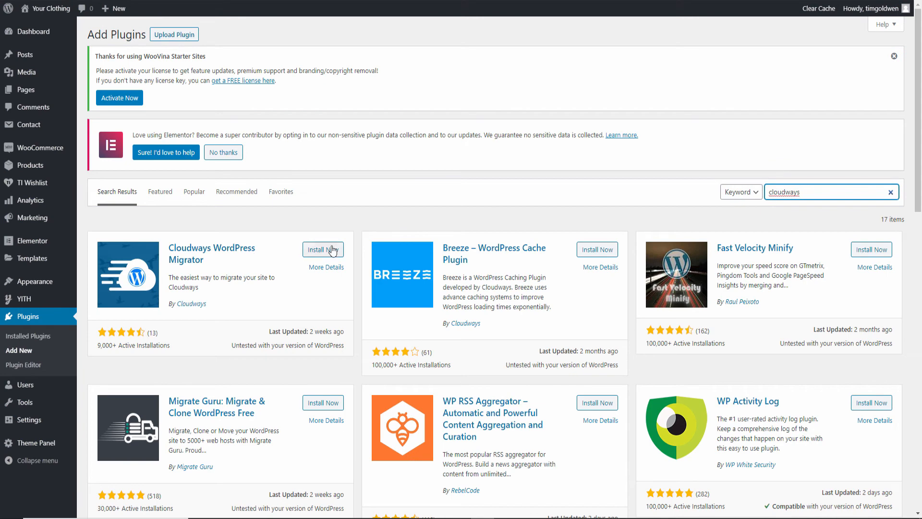
left_click(331, 249)
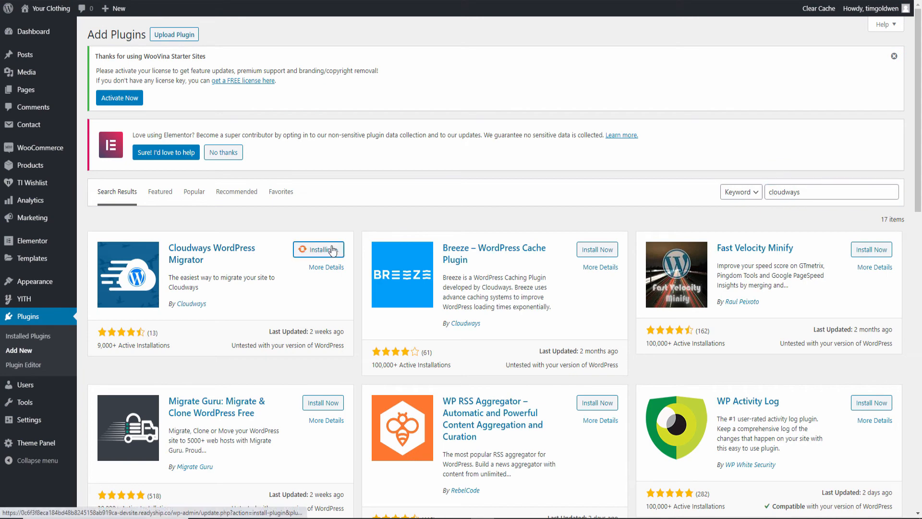
left_click(332, 250)
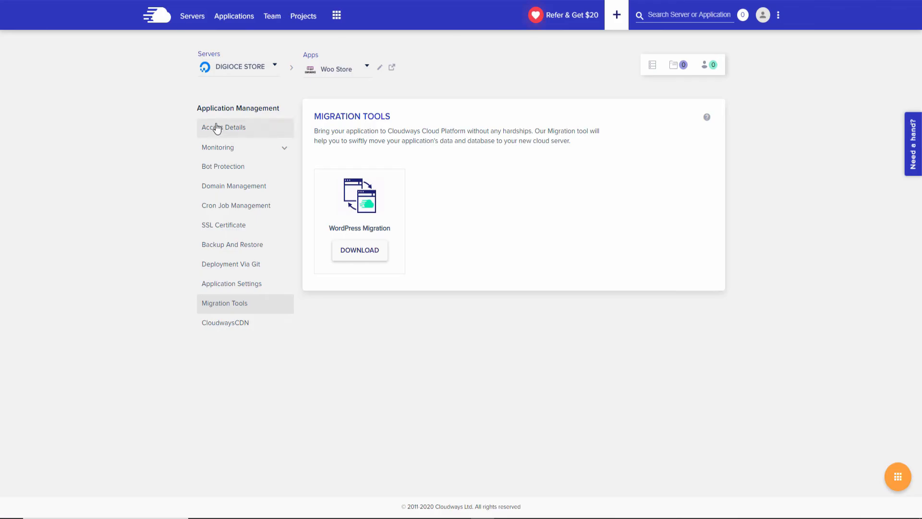
Copy the admin e-mail from Cloudways Access Details into the migration form's Email field.
left_click(213, 127)
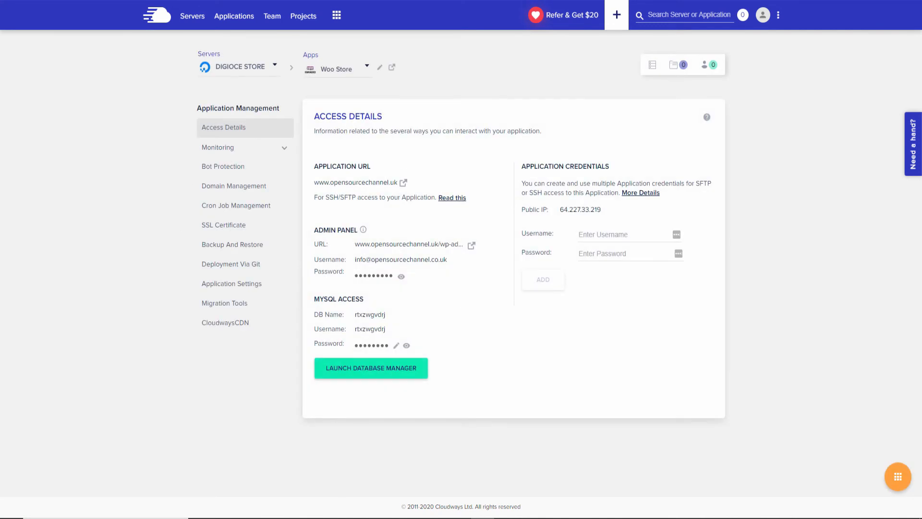
left_click(617, 1)
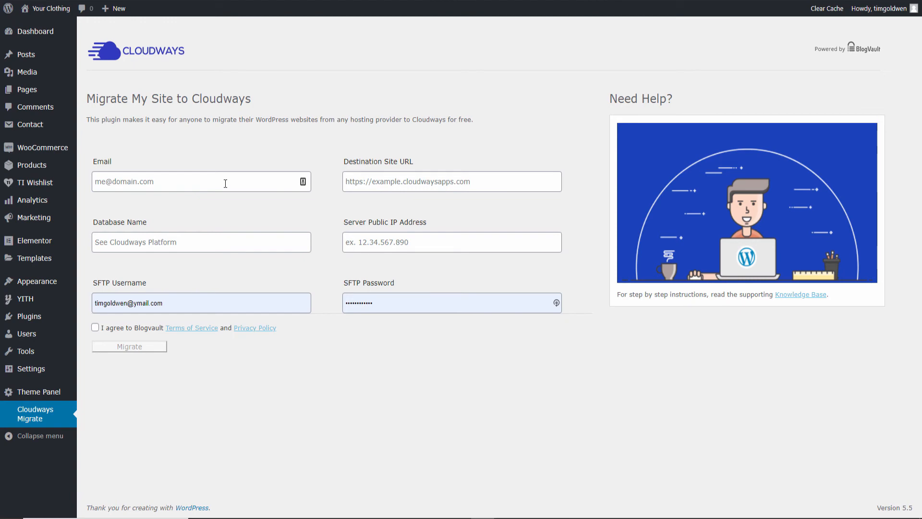
key("ctrl+shift+Tab")
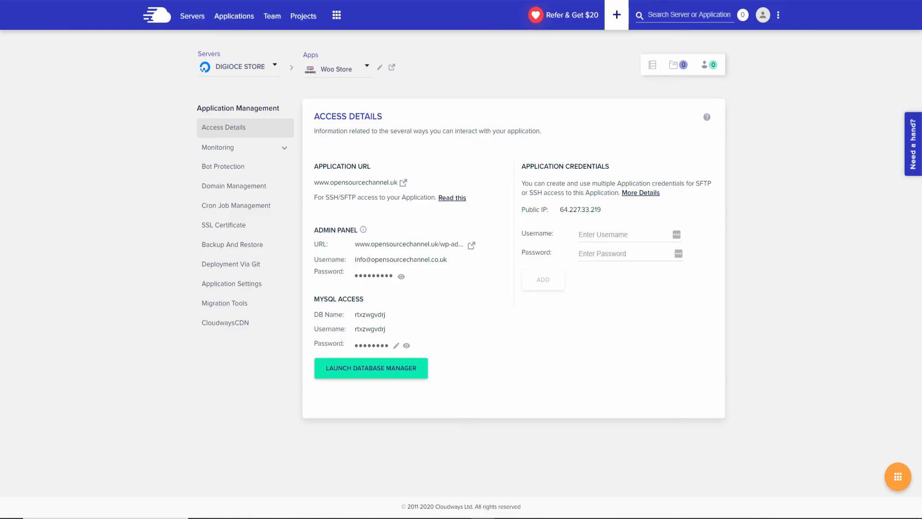
left_click(433, 259)
key("ctrl+Tab")
right_click(242, 186)
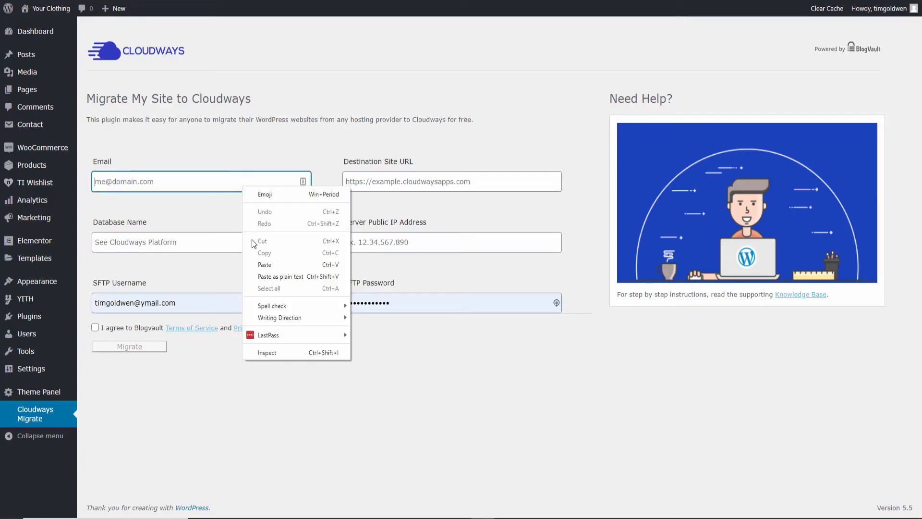
left_click(264, 263)
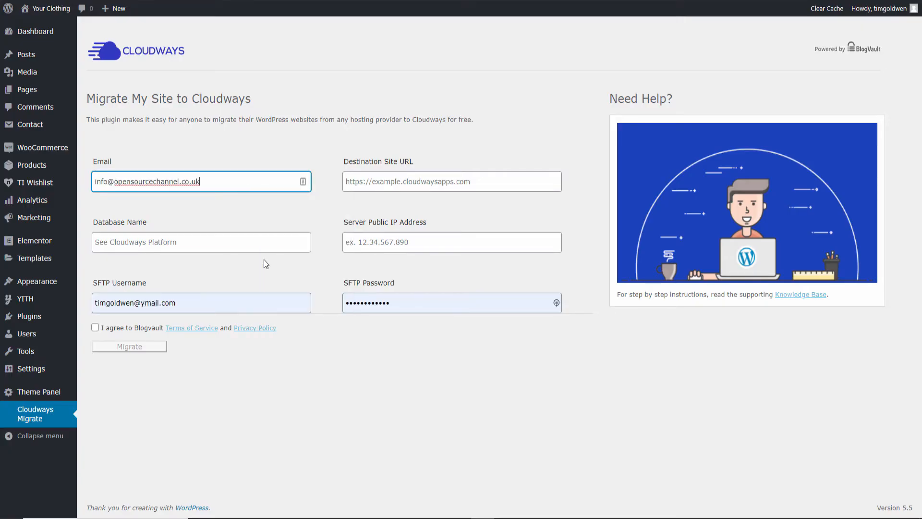
Fill Destination Site URL with the application's live site address, without the trailing slash.
left_click(440, 185)
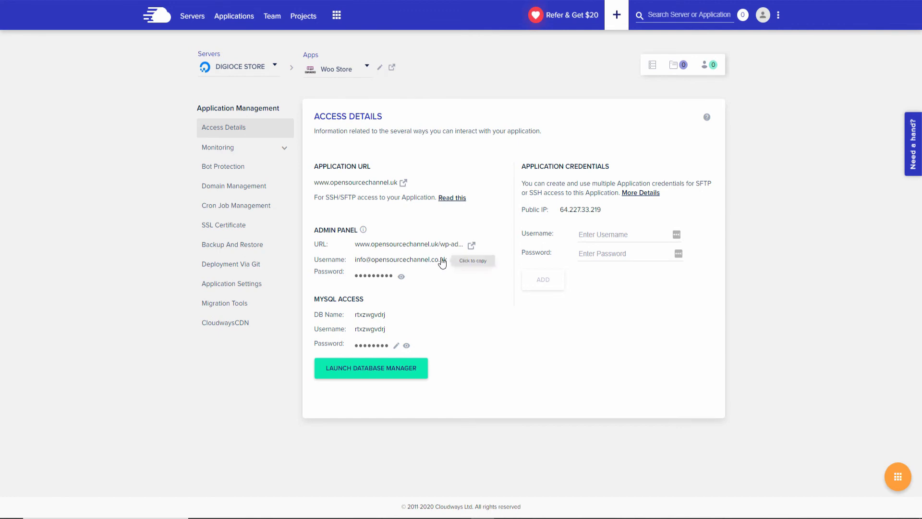
left_click(404, 182)
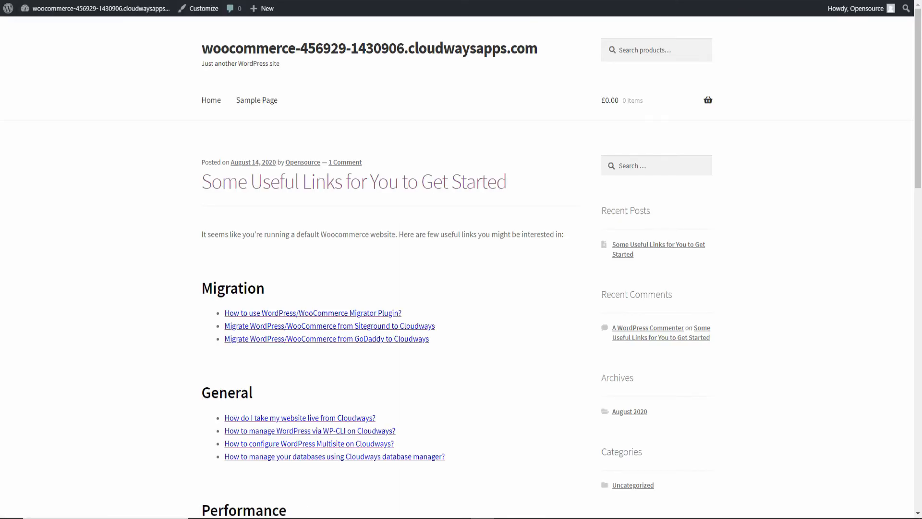
right_click(111, 2)
left_click(138, 45)
key("ctrl+w")
right_click(394, 179)
left_click(421, 263)
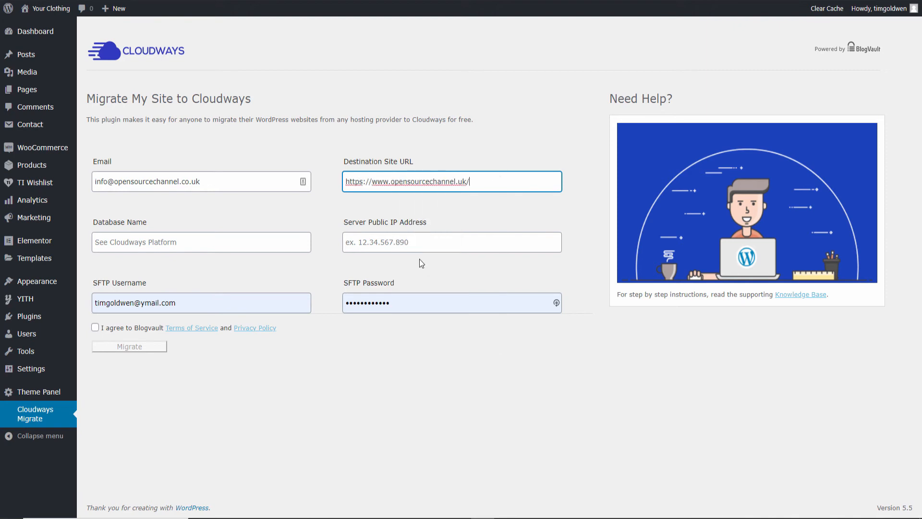
key("BackSpace")
Fill Server Public IP Address with 64.227.33.219 and Database Name with rtxzwgvdrj.
left_click(435, 242)
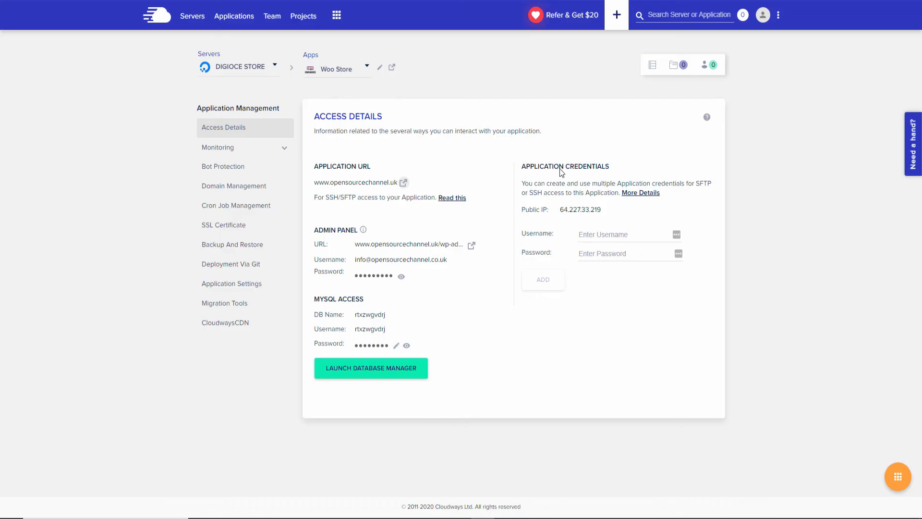
left_click(596, 212)
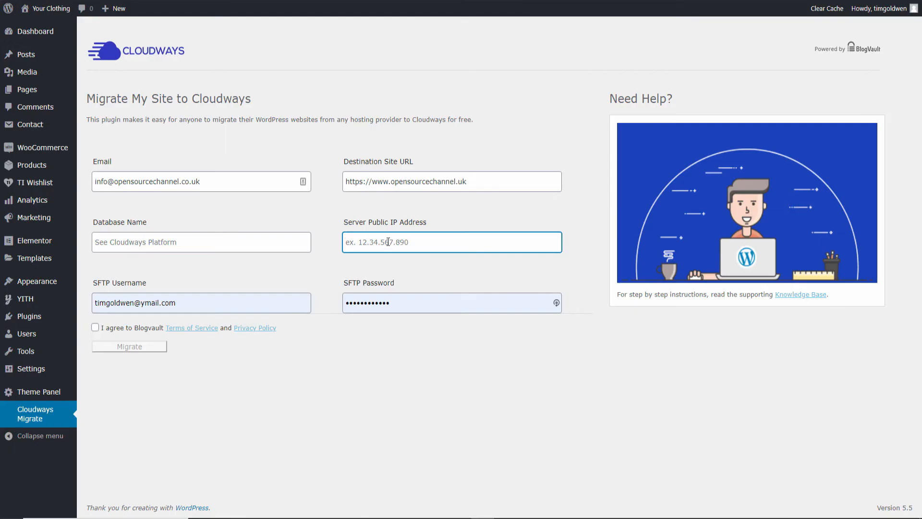
right_click(388, 242)
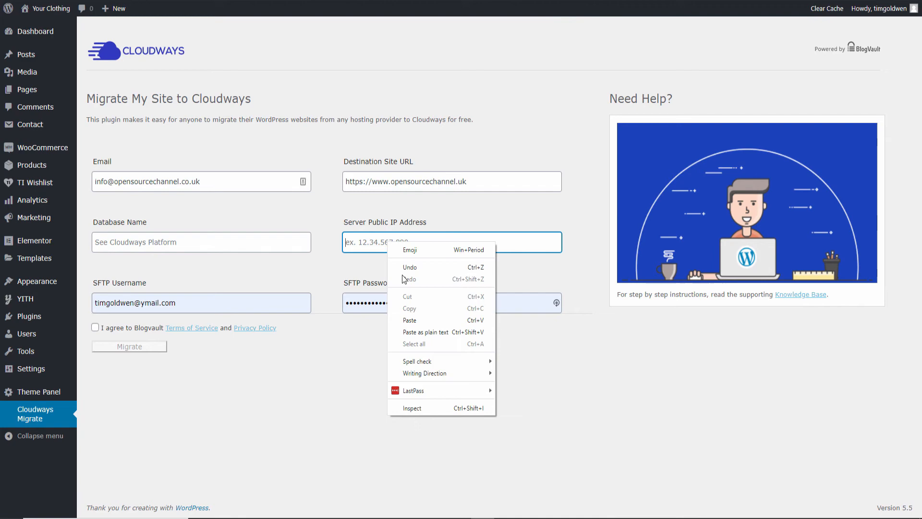
left_click(410, 320)
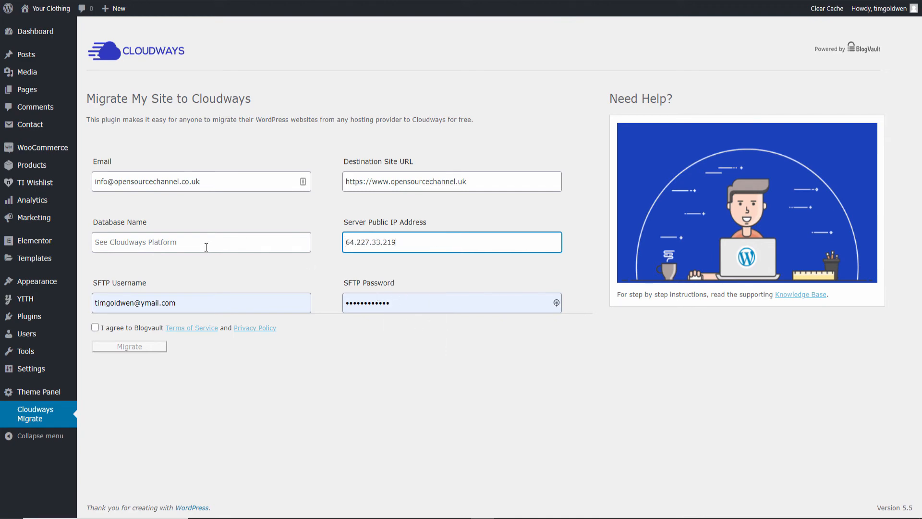
left_click(206, 247)
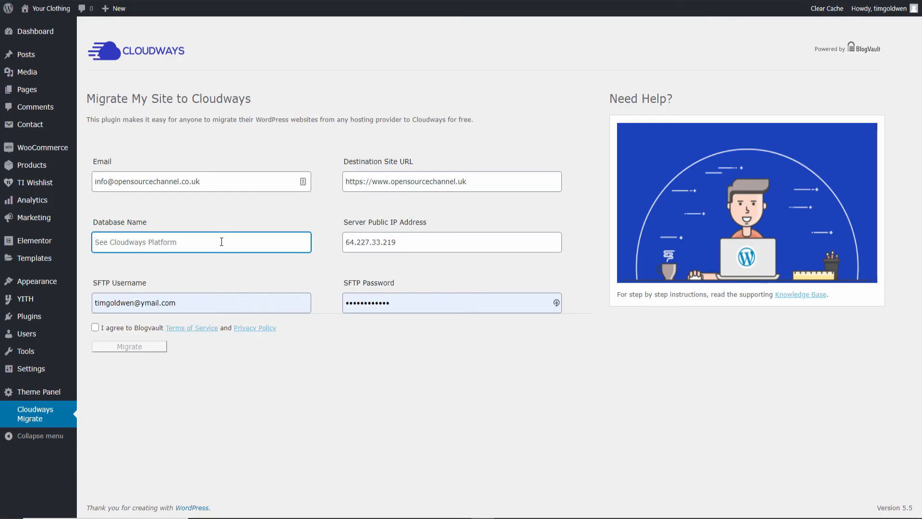
right_click(222, 242)
left_click(246, 319)
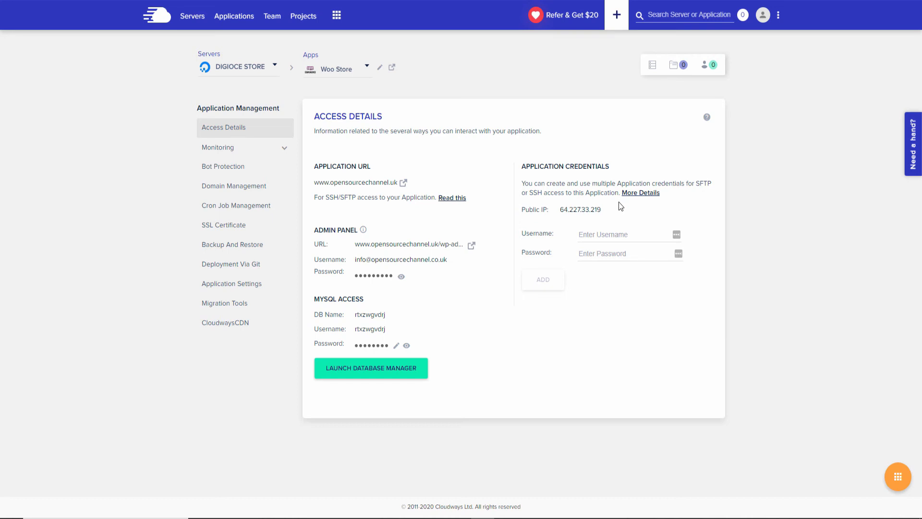
Read the help article about application SFTP access.
left_click(454, 203)
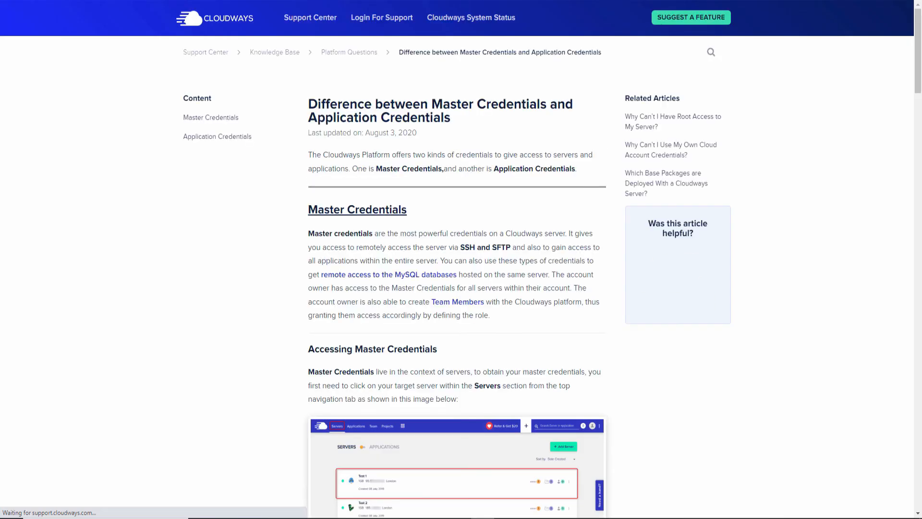
scroll(498, 280, "down", 7)
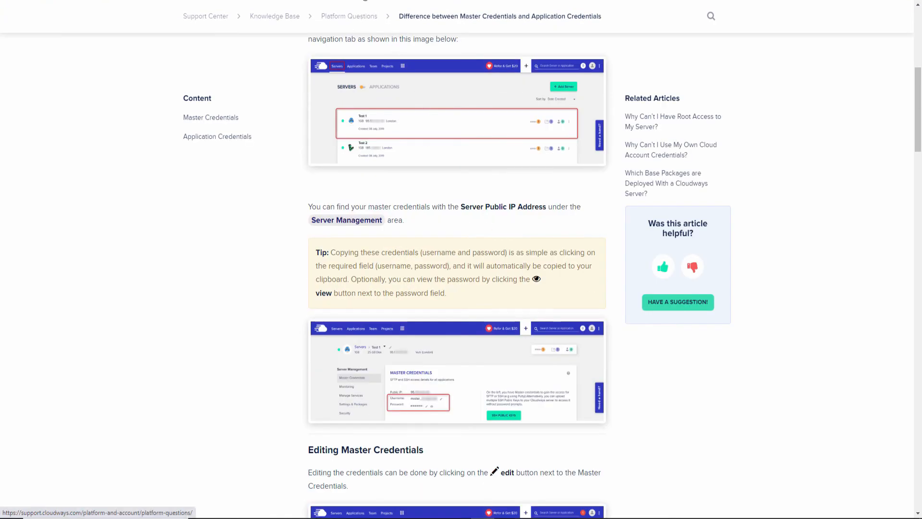
key("ctrl+w")
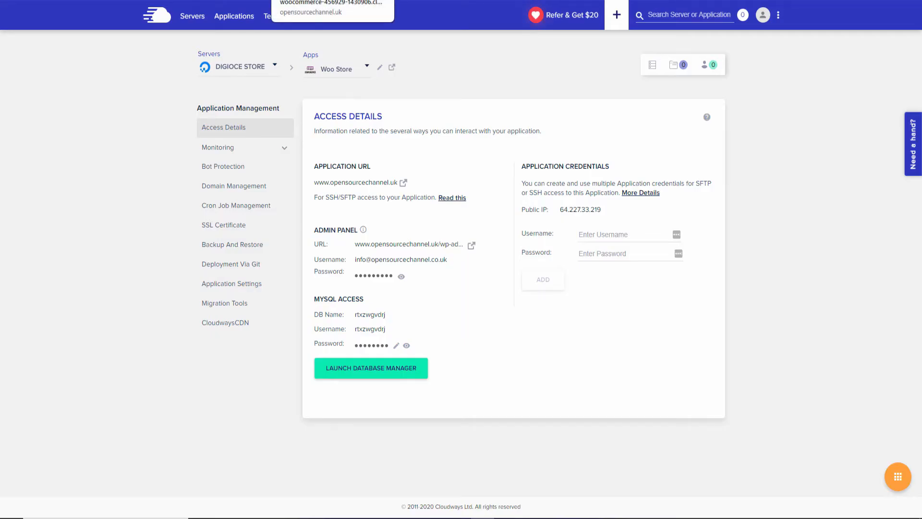
Add application credentials with username sftp2 and a new password, then copy the username.
left_click(620, 234)
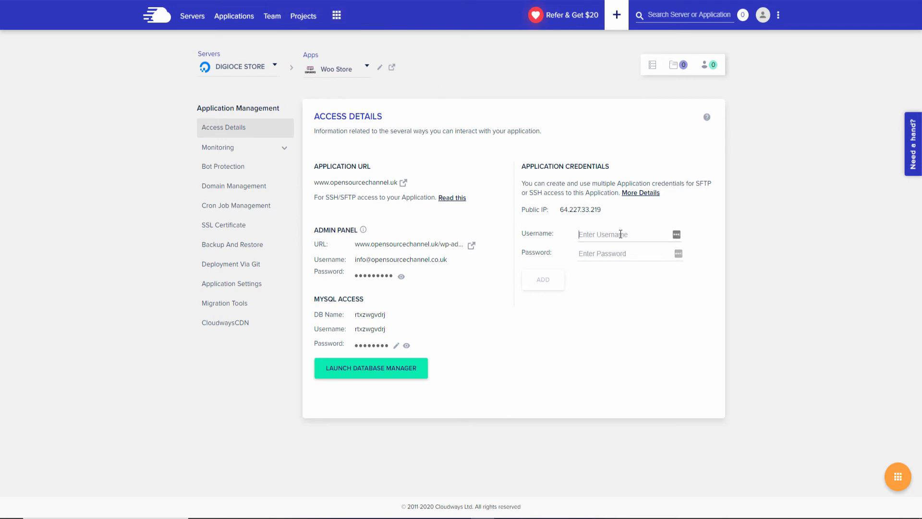
key("Tab")
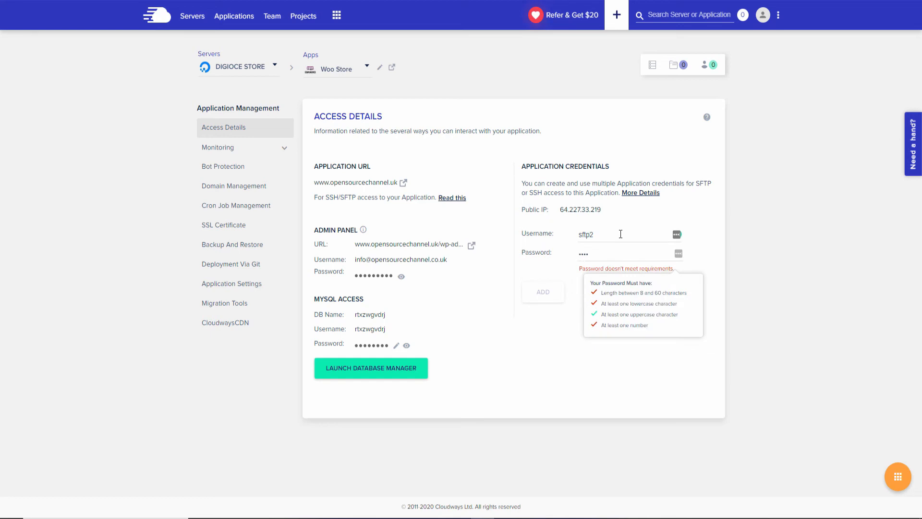
key("BackSpace")
key("BackSpace")
key("BackSpace")
key("BackSpace")
double_click(582, 254)
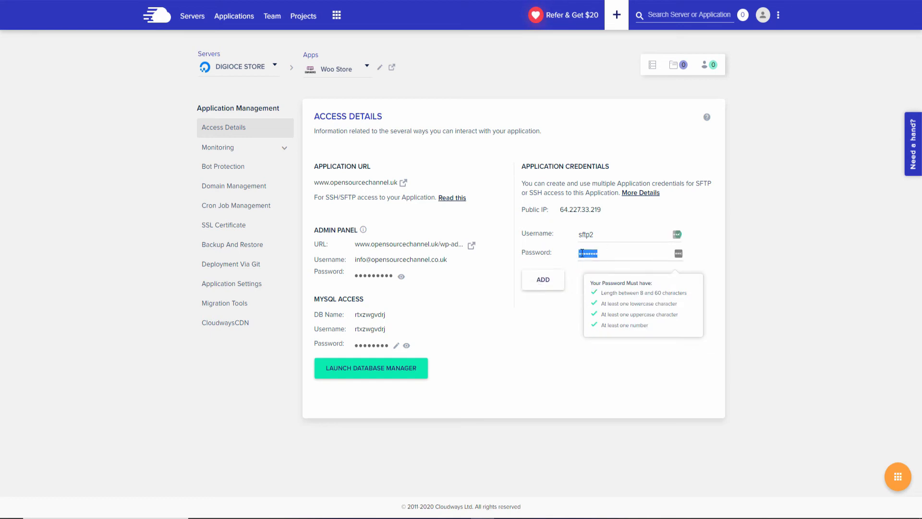
left_click(543, 280)
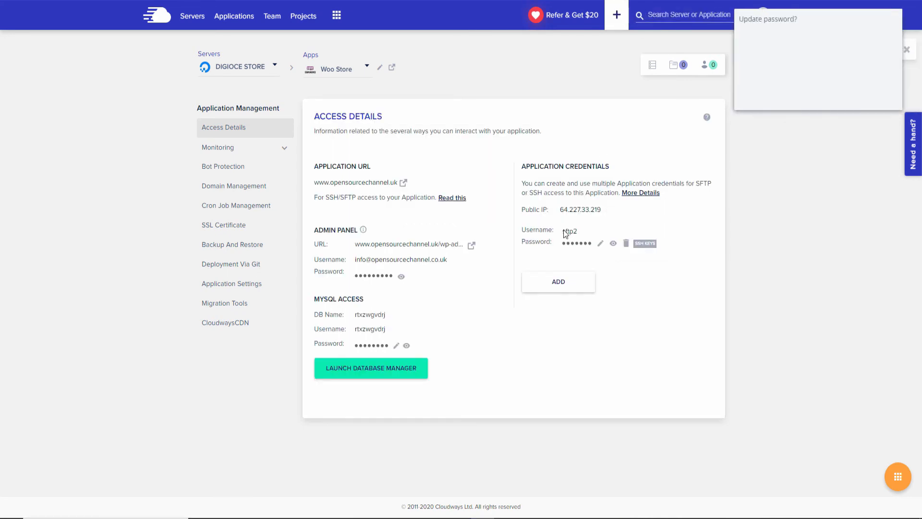
left_click(838, 95)
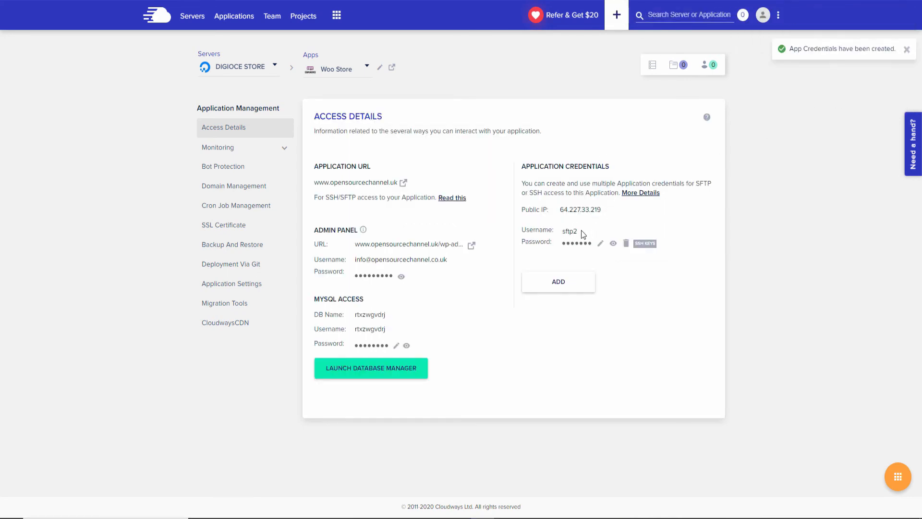
left_click_drag(562, 231, 572, 233)
left_click(566, 234)
Replace the form's SFTP username with sftp2 and swap in a new SFTP password.
key("ctrl+Tab")
left_click_drag(234, 303, 53, 300)
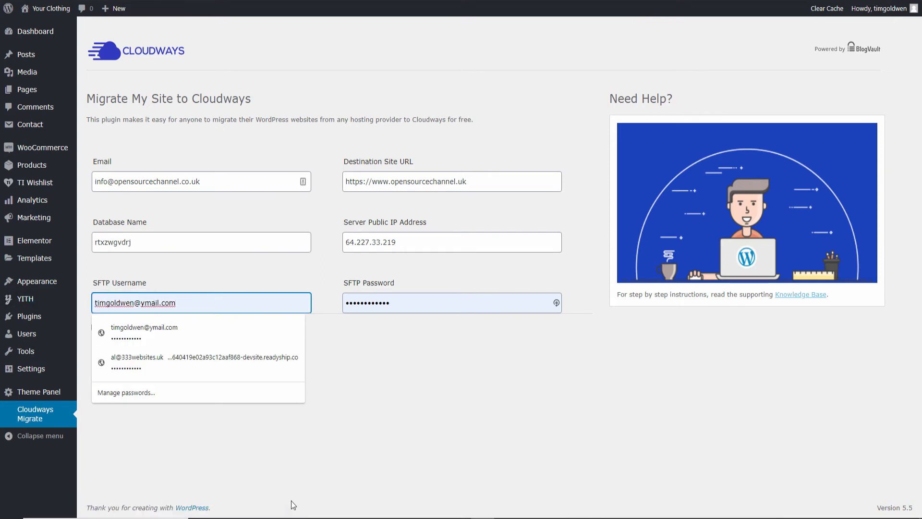
key("BackSpace")
type("sftp2")
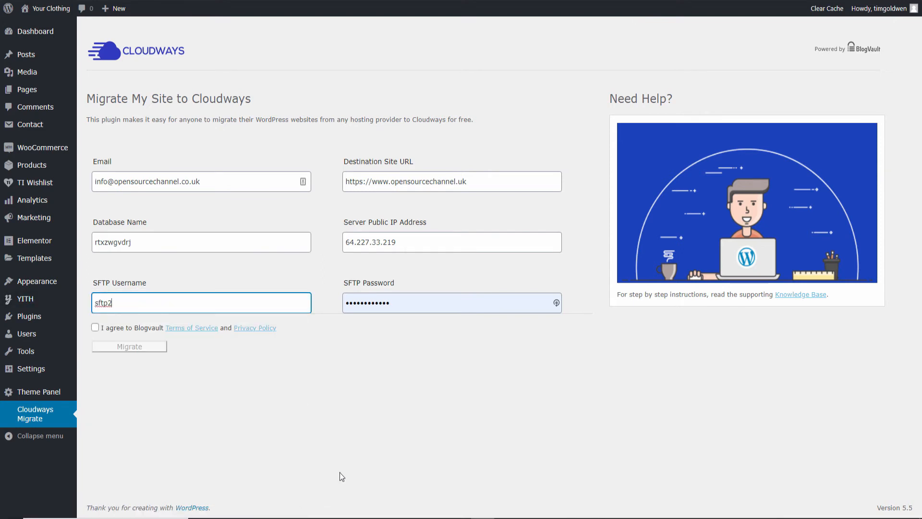
left_click(408, 302)
key("ctrl+a")
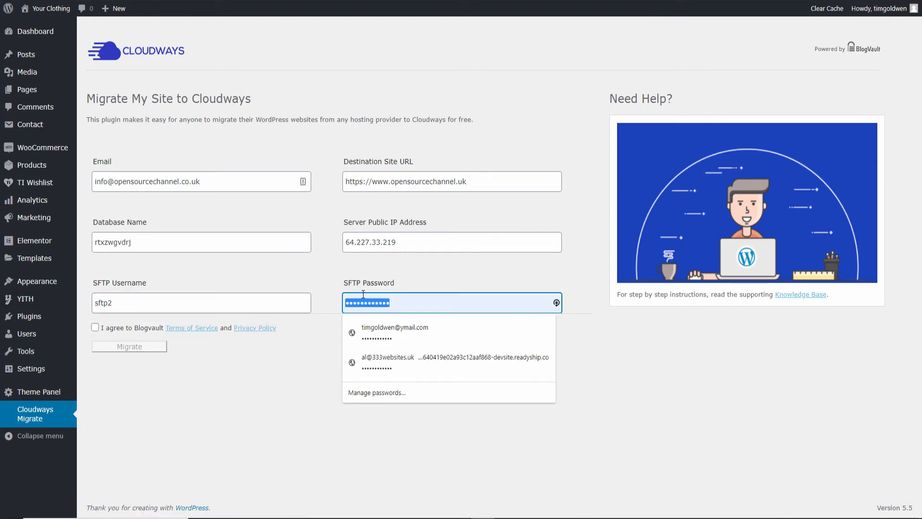
key("BackSpace")
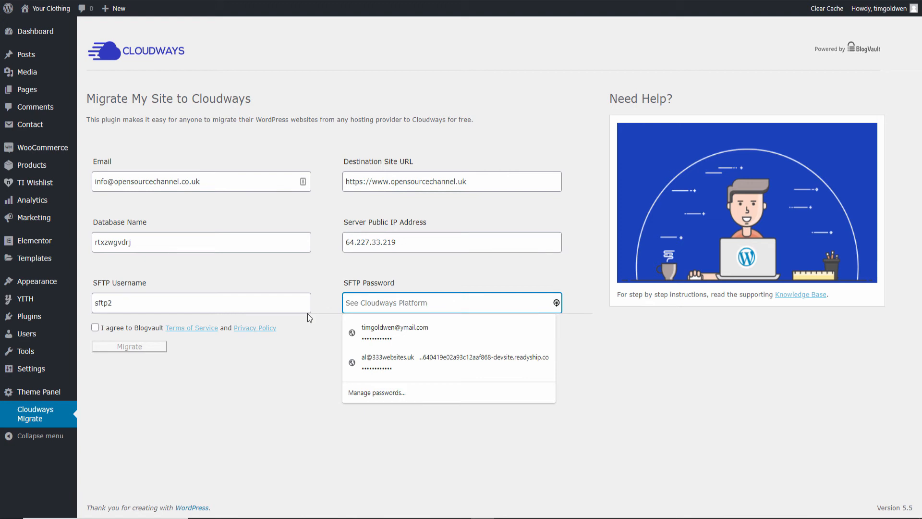
left_click(287, 442)
left_click(439, 301)
key("ctrl+v")
left_click(627, 350)
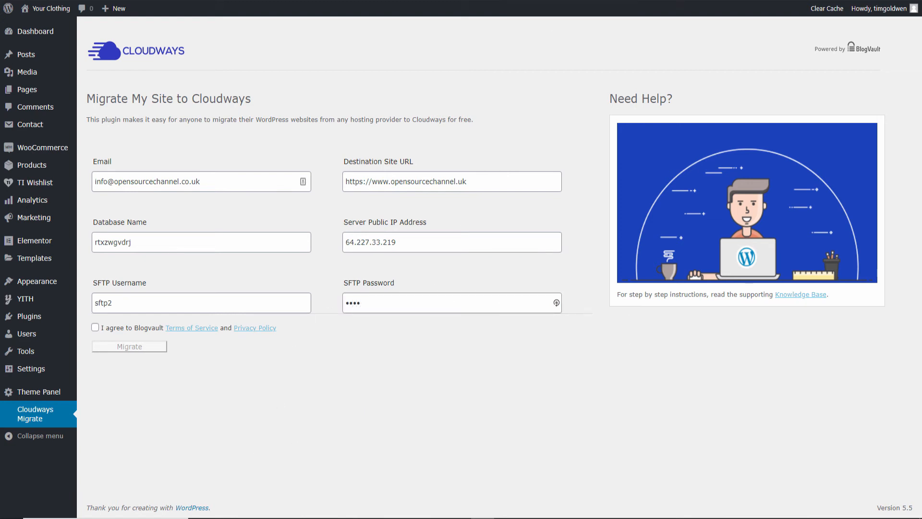
Accept the BlogVault terms, correct the SFTP password to the new one, and start the migration.
left_click(95, 327)
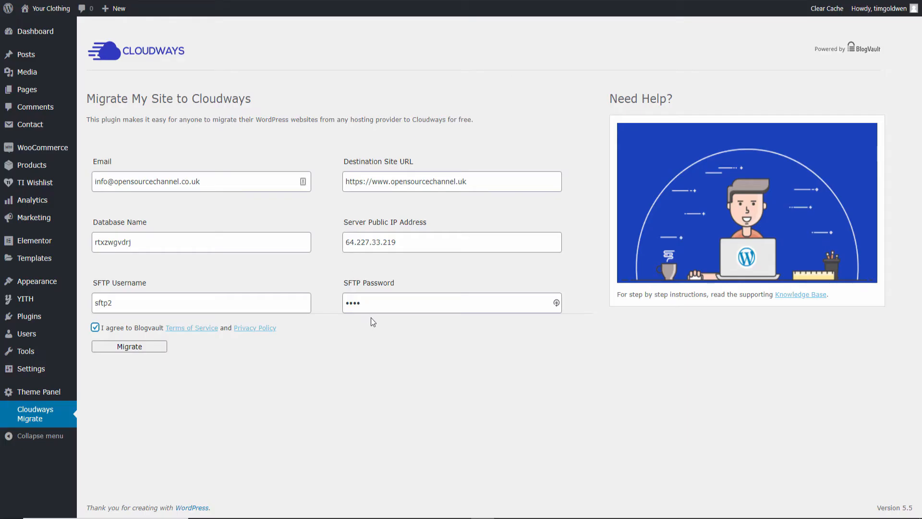
double_click(353, 299)
key("ctrl+v")
left_click(177, 364)
left_click(137, 349)
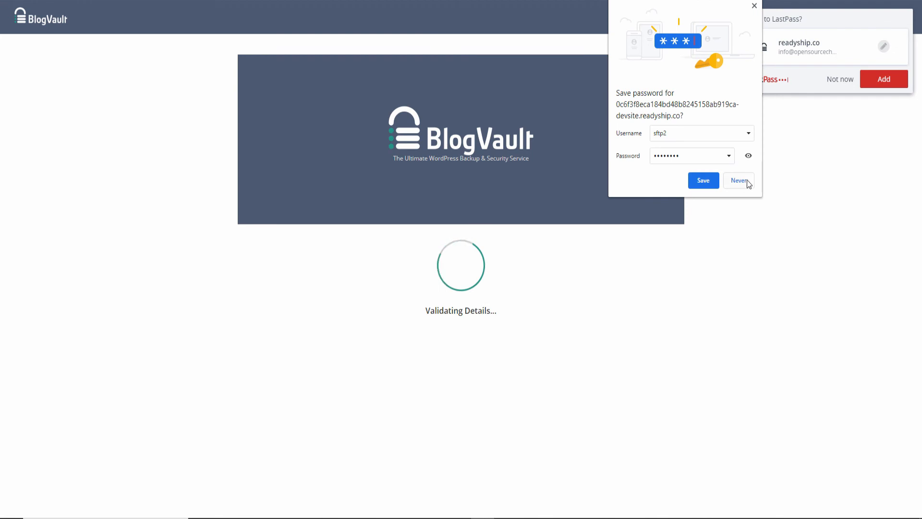
Decline saving the SFTP password, then open the migrated site once migration completes.
left_click(745, 180)
left_click(828, 84)
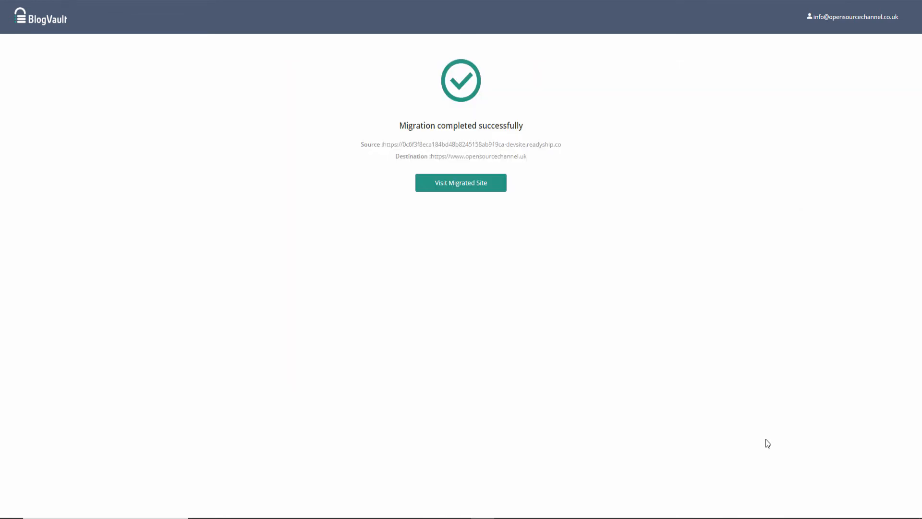
left_click(473, 191)
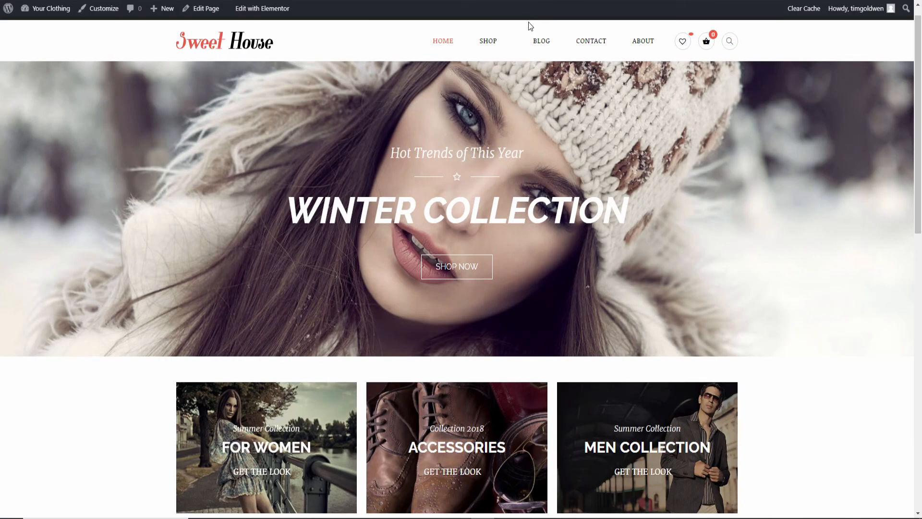
Scroll the Sweet House home page, close the session-expired login prompt, and load wp-admin.
mouse_move(918, 85)
left_mouse_down()
mouse_move(917, 122)
mouse_move(918, 77)
left_mouse_up()
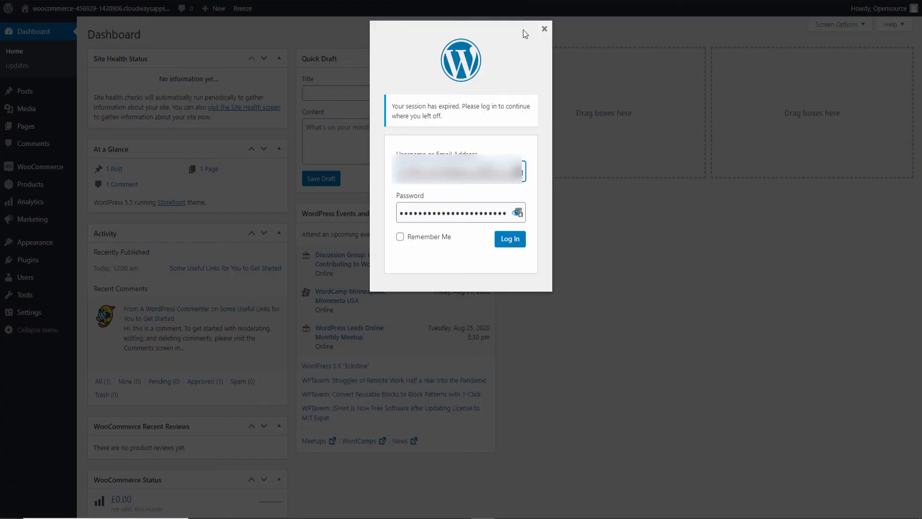
left_click(544, 30)
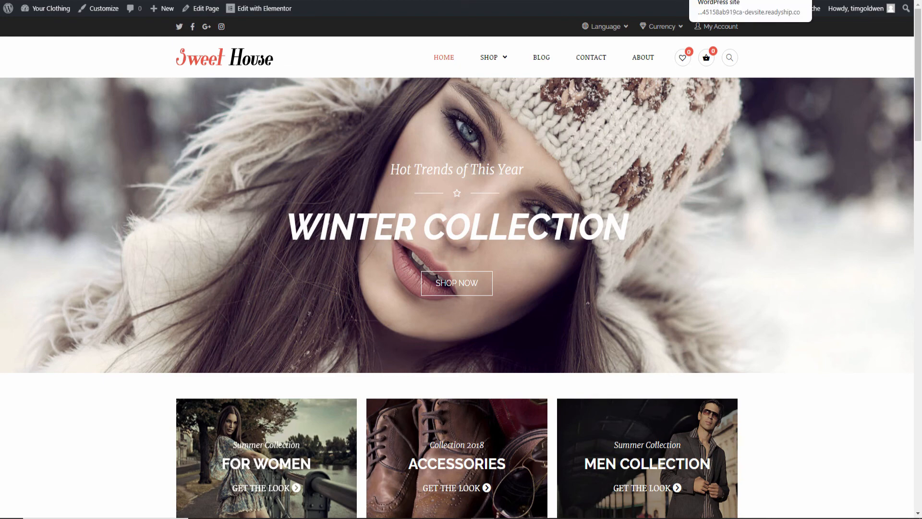
type("wp-admin")
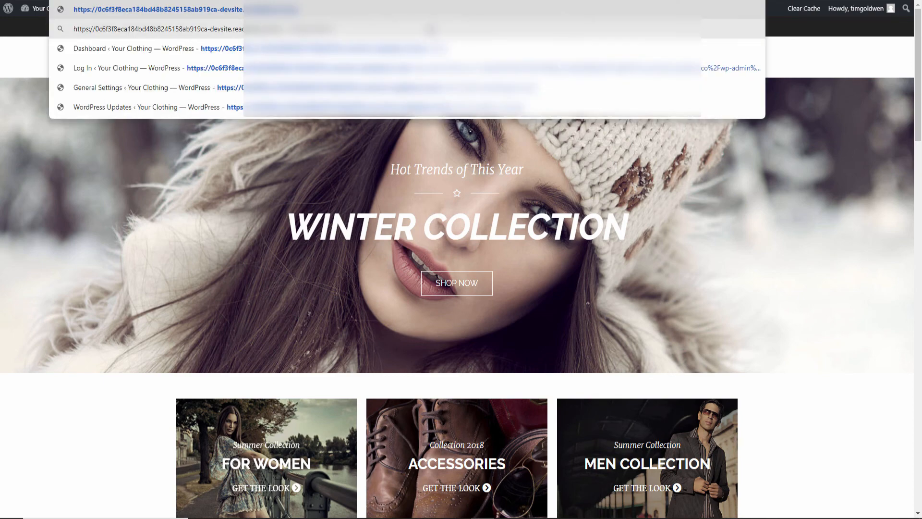
key("Return")
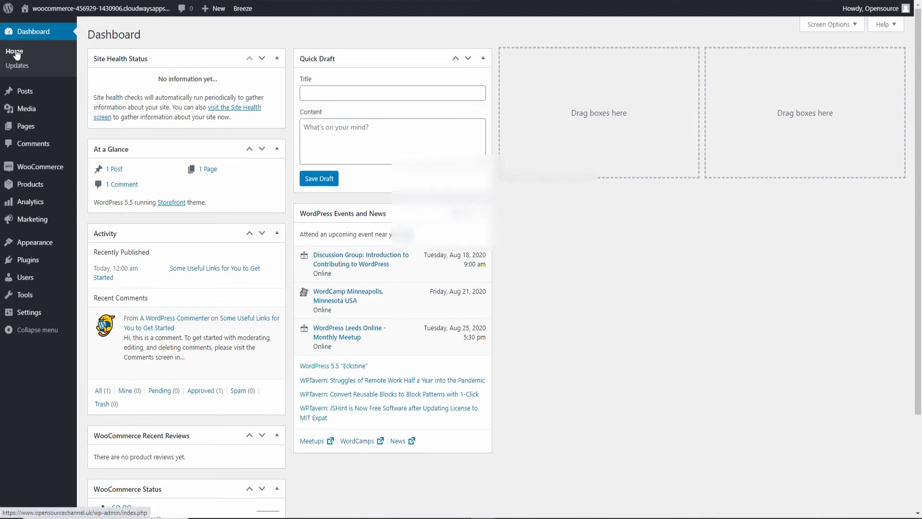
Open the dashboard and clear the autofilled username and password from the login form.
left_click(35, 33)
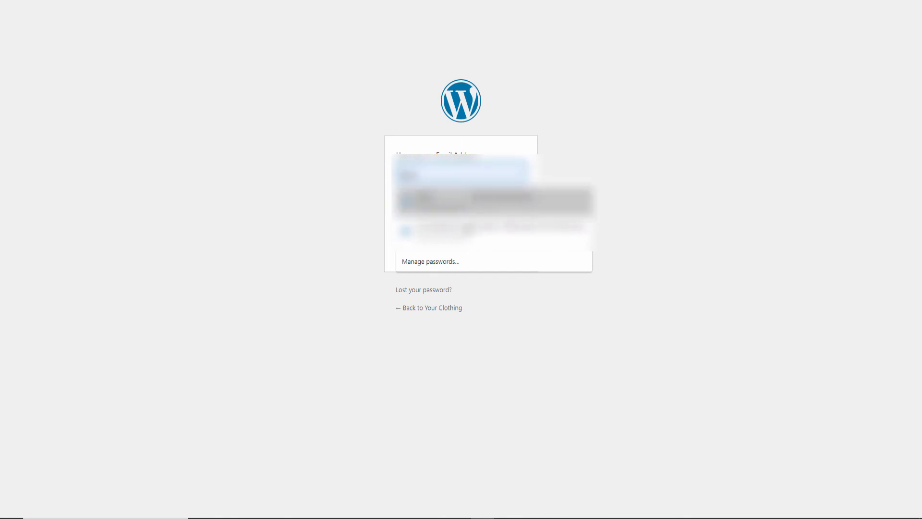
left_click(447, 197)
left_click_drag(427, 172, 395, 237)
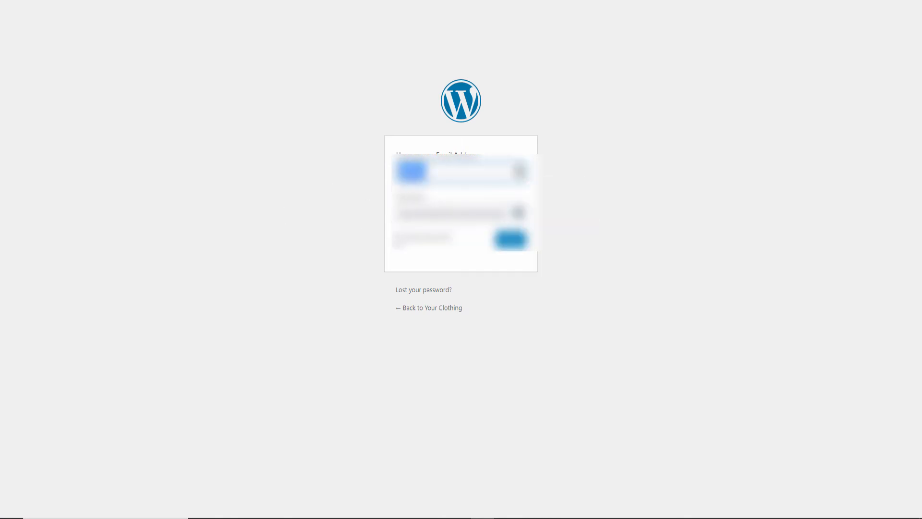
key("BackSpace")
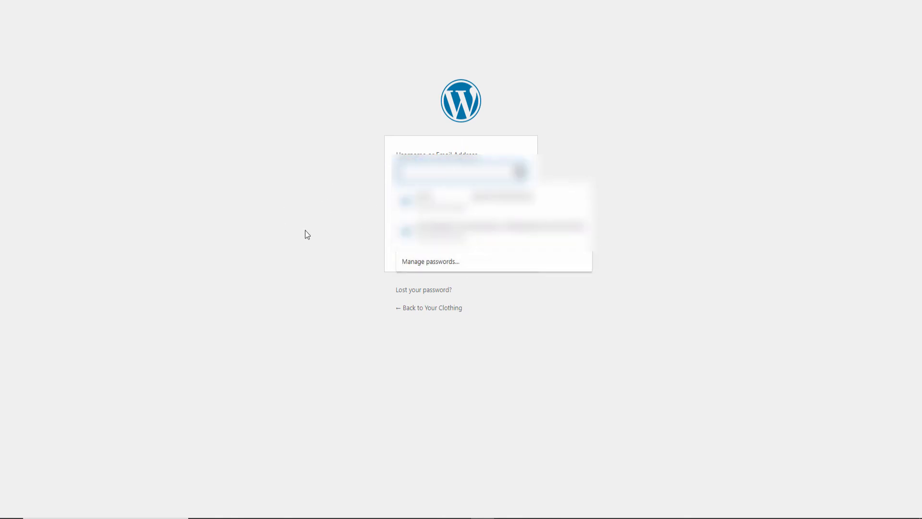
left_click(304, 230)
left_click_drag(398, 213, 634, 230)
key("BackSpace")
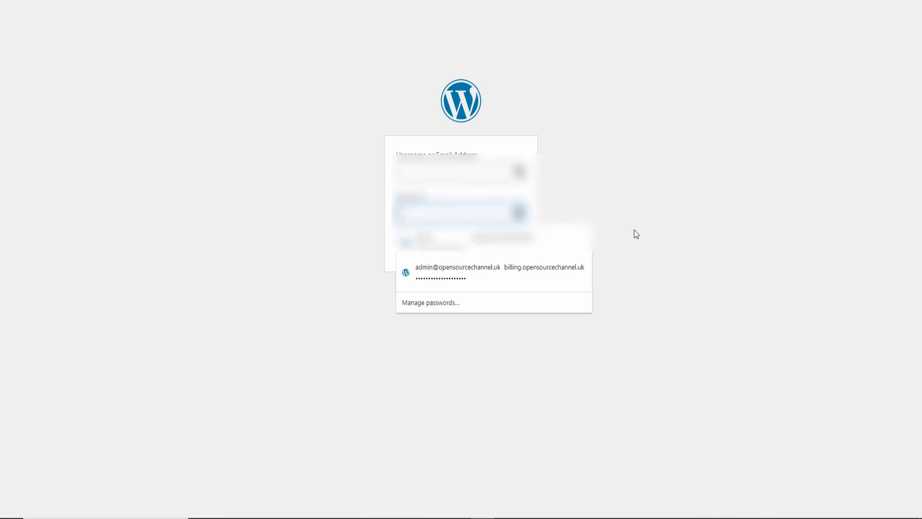
left_click(634, 229)
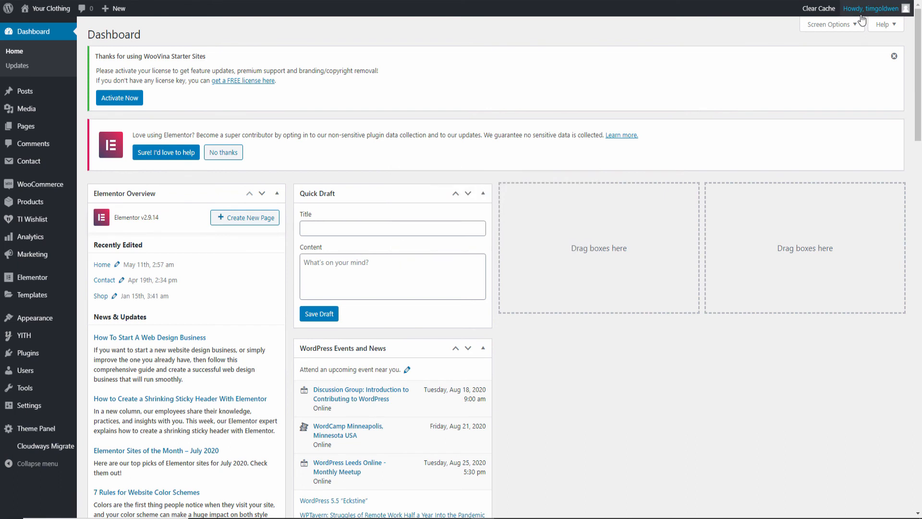
Log out, log back in with the pasted admin password, and dismiss the license notice.
mouse_move(873, 13)
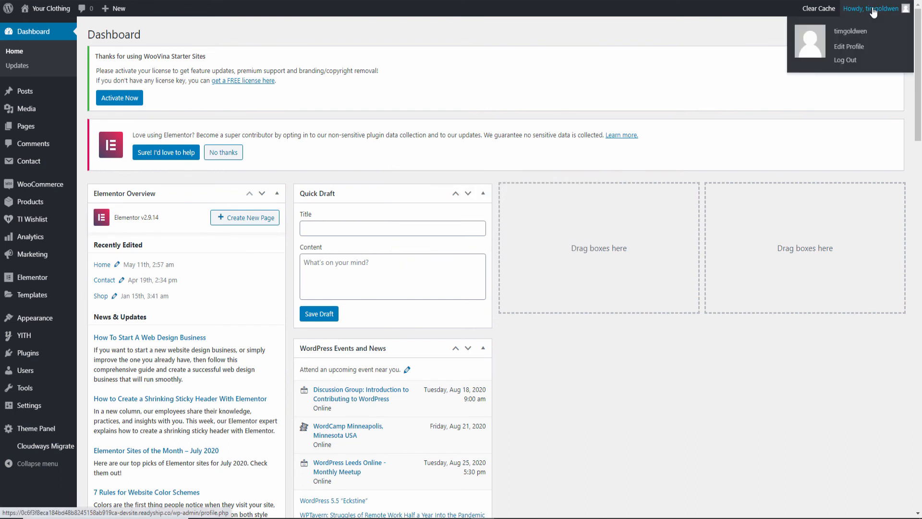
left_click(844, 62)
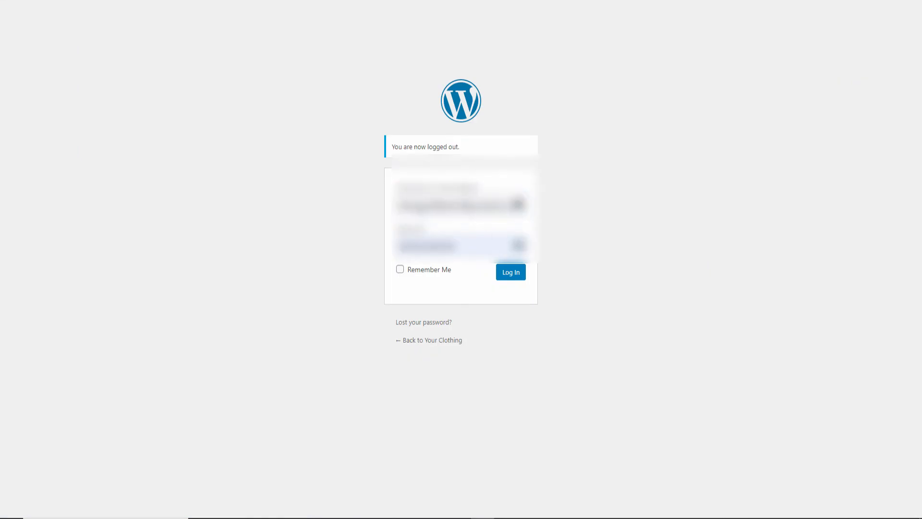
right_click(453, 215)
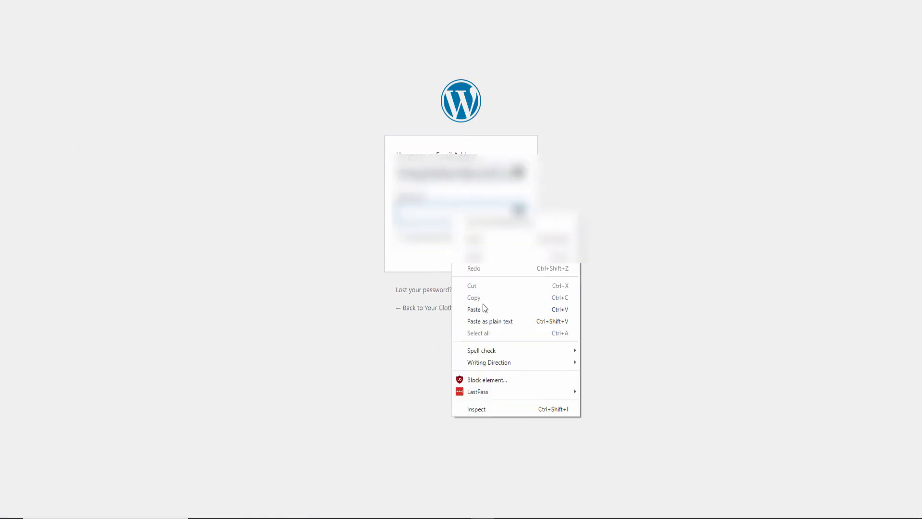
left_click(474, 309)
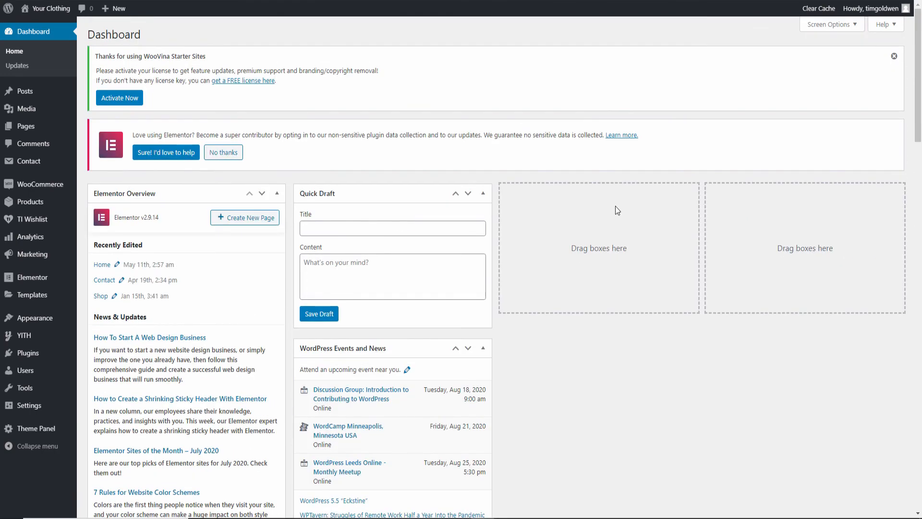
left_click(893, 57)
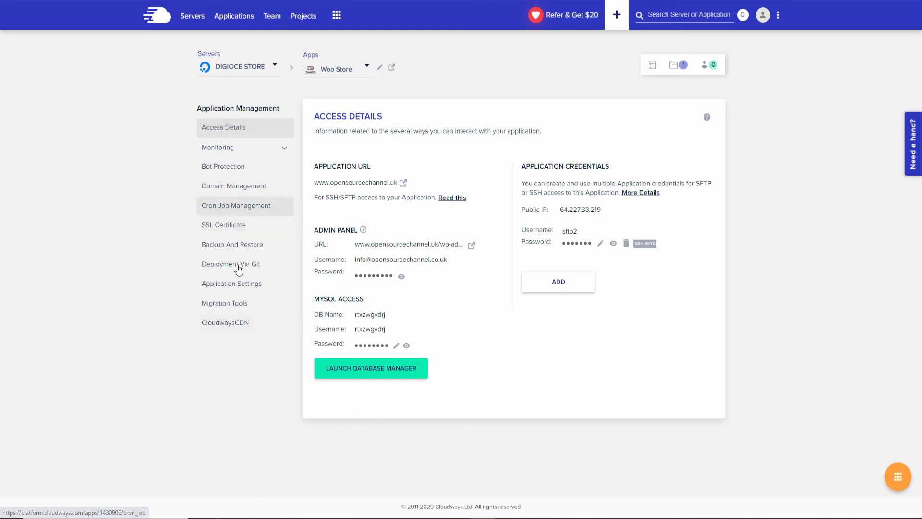
Browse the Servers list and DIGIOCE STORE actions menu, then the Applications and Projects lists.
left_click(194, 19)
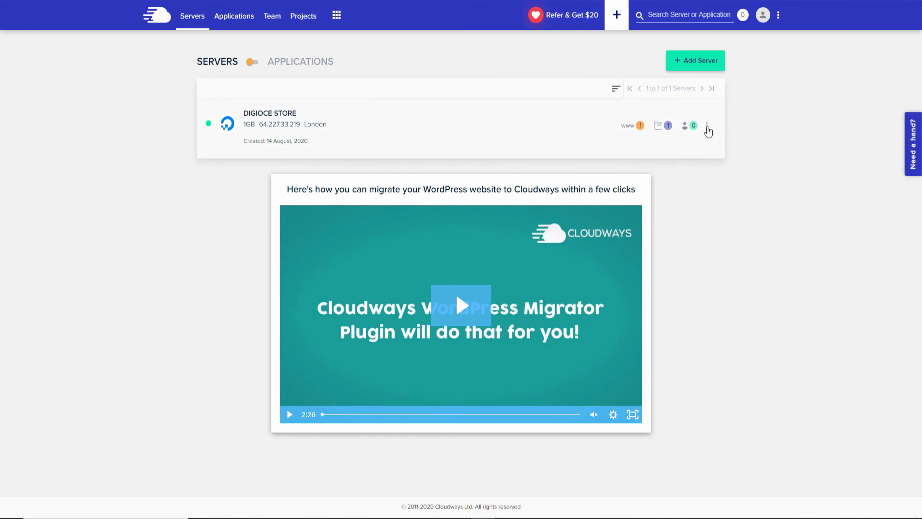
left_click(706, 127)
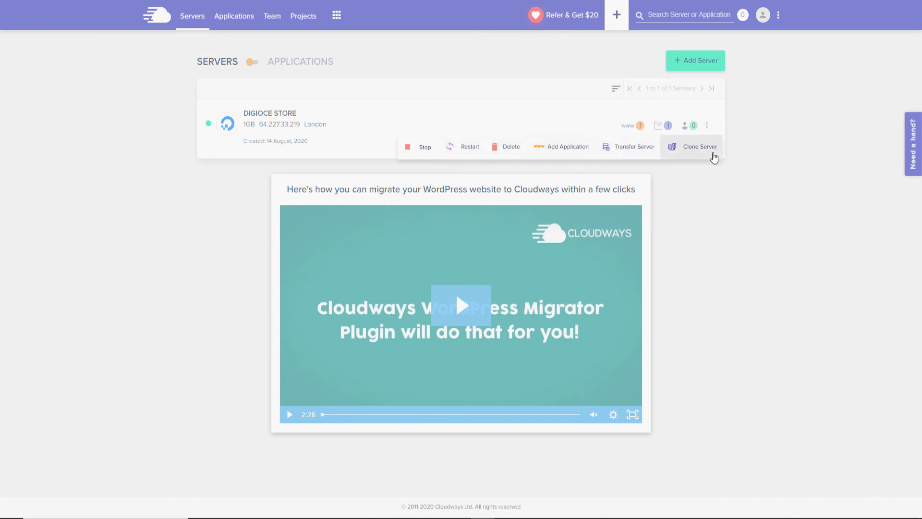
left_click(808, 96)
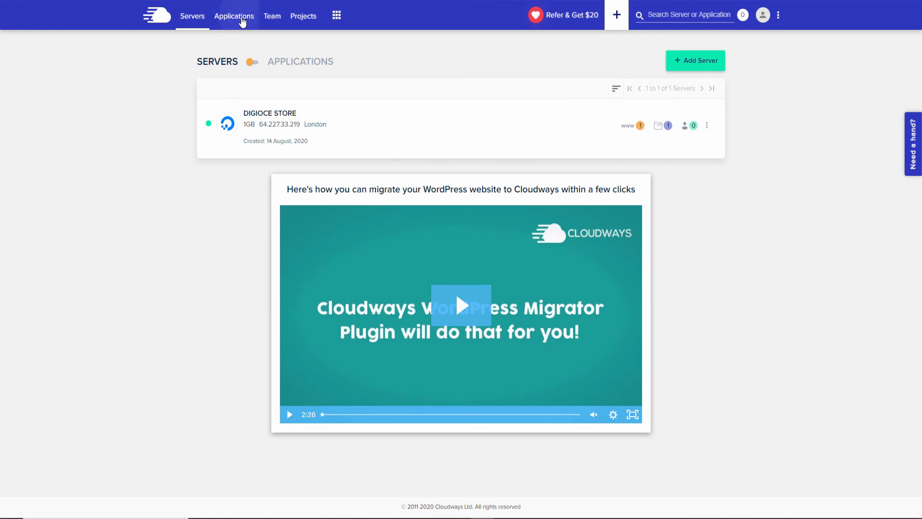
left_click(243, 21)
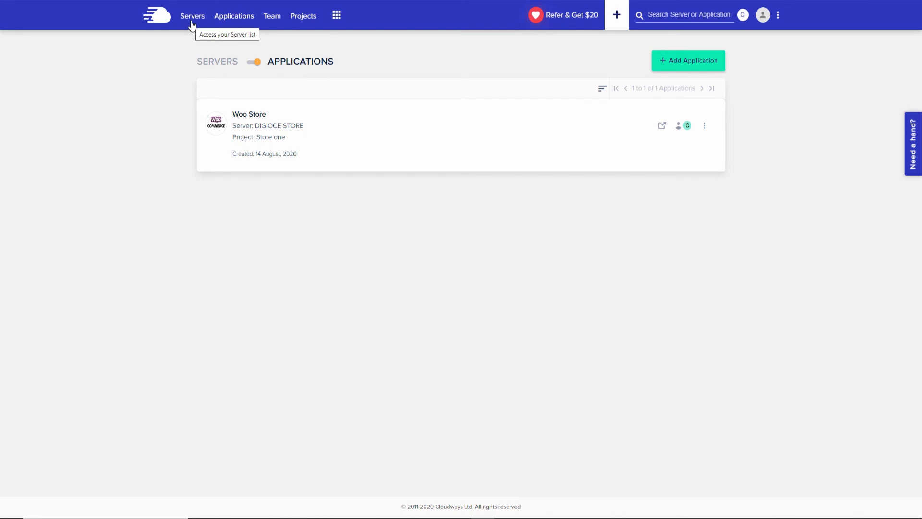
left_click(304, 20)
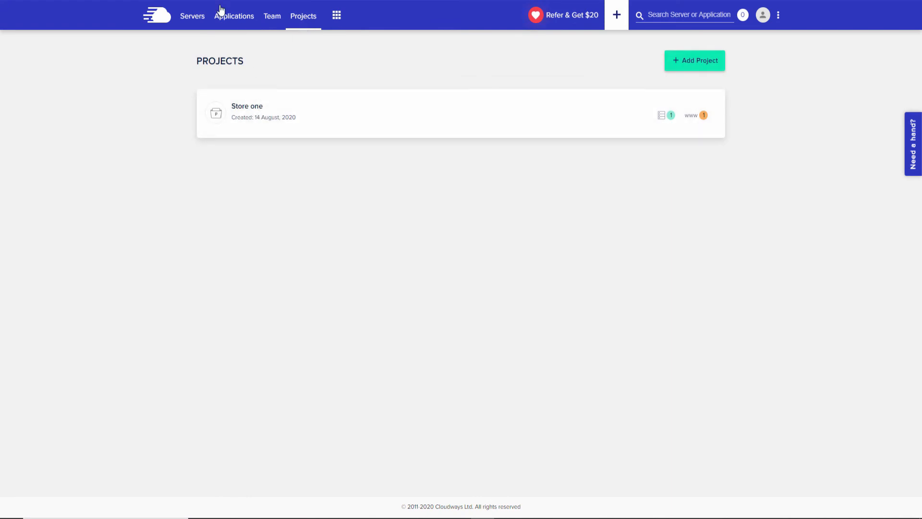
Preview a new WordPress 5.4.2 with WooCommerce server, then list DIGIOCE STORE's applications.
left_click(189, 17)
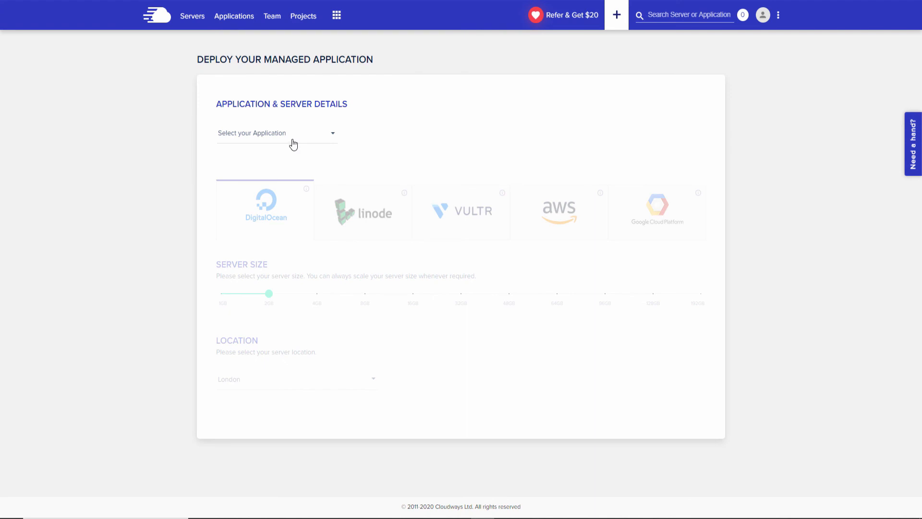
left_click(291, 138)
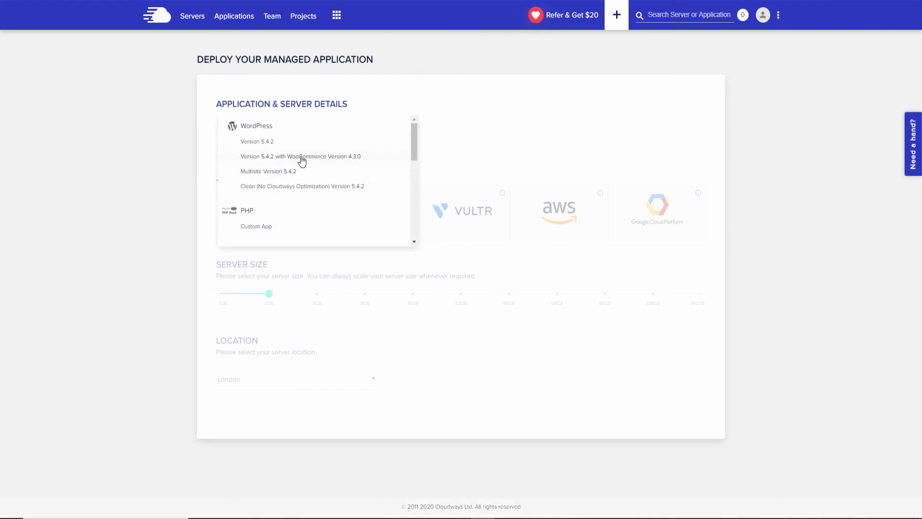
left_click(287, 157)
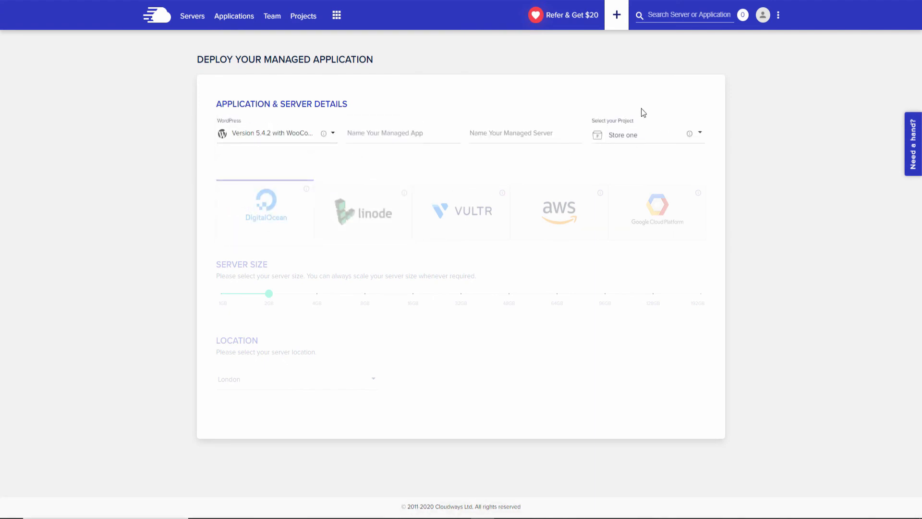
left_click(666, 143)
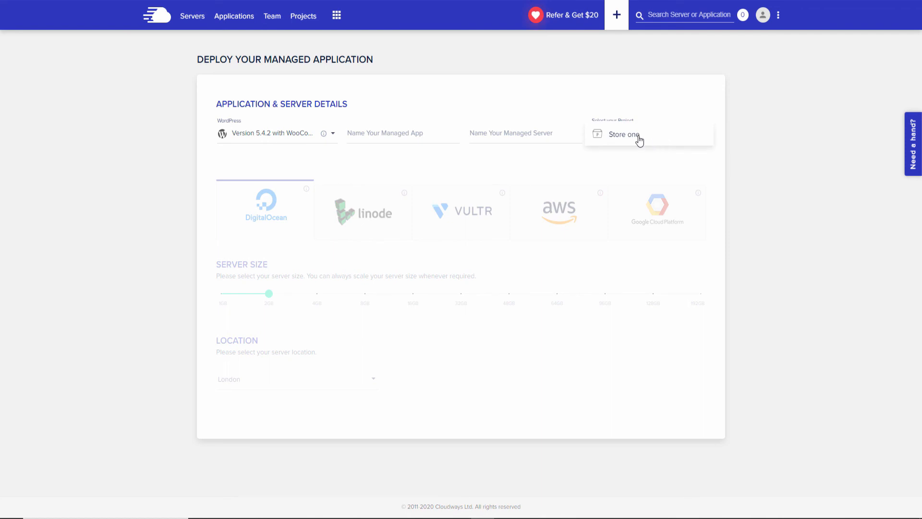
left_click(772, 155)
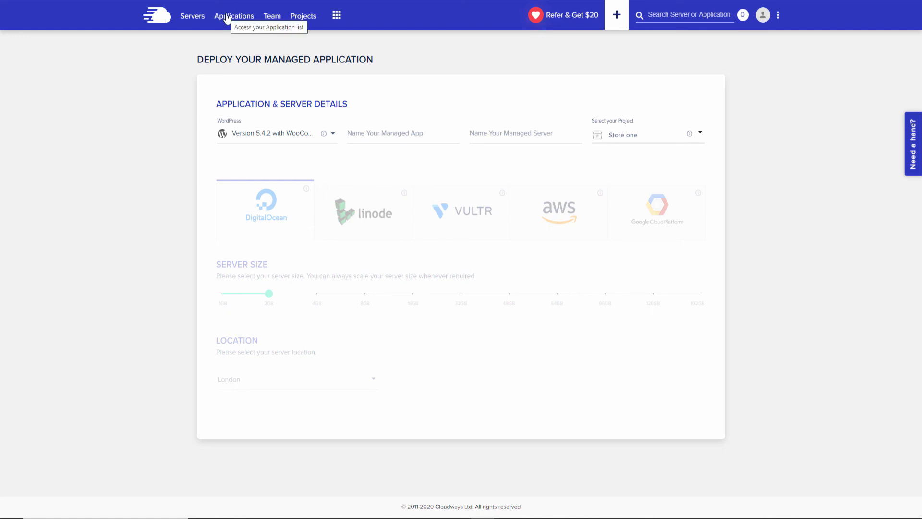
left_click(201, 20)
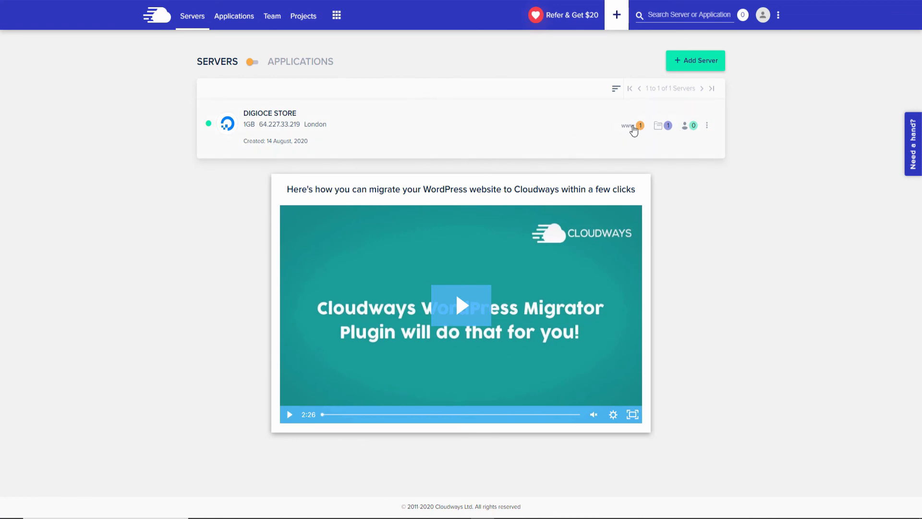
left_click(633, 127)
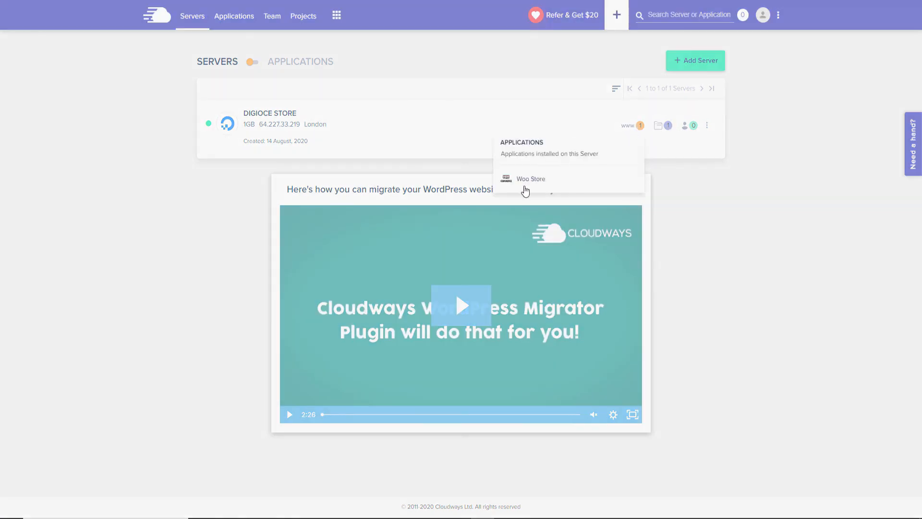
Open DIGIOCE STORE's server management and review its Security and Settings & Packages pages.
left_click(321, 113)
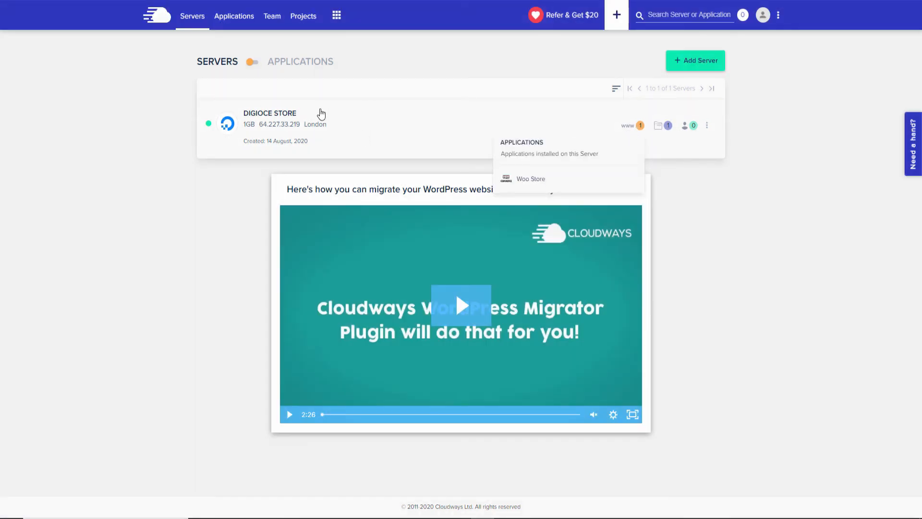
left_click(285, 117)
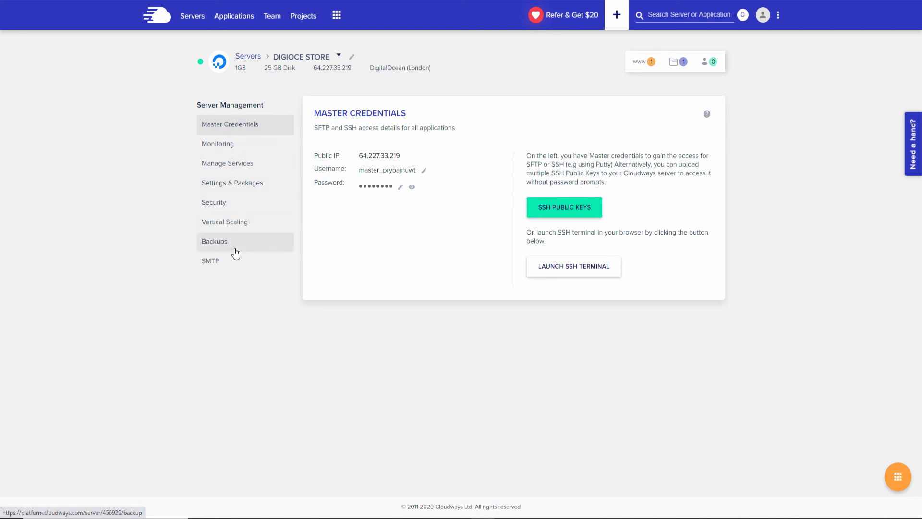
left_click(249, 206)
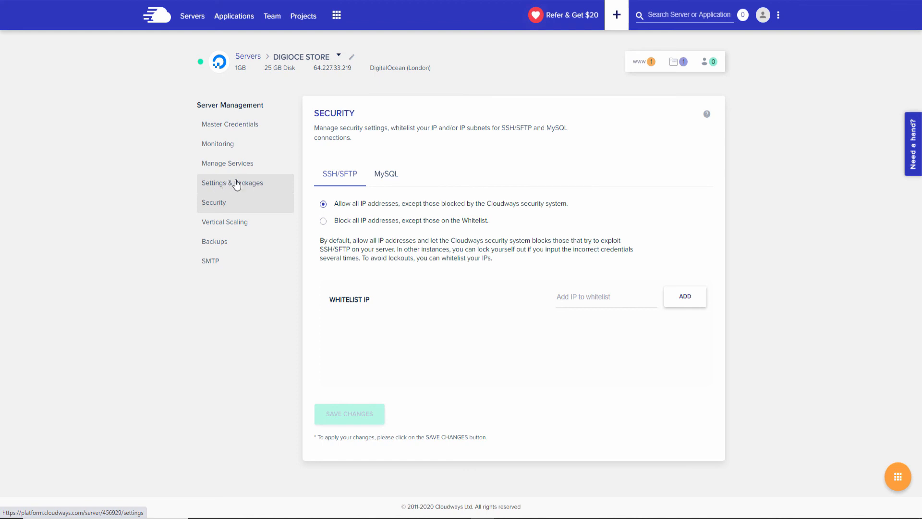
left_click(232, 190)
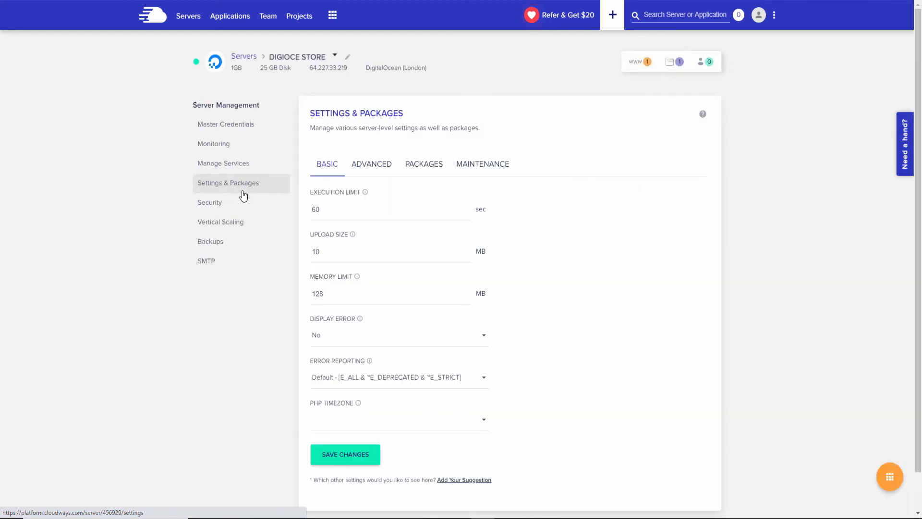
Save upload size 80 MB and memory limit 256 MB, then view the Advanced PHP settings.
scroll(571, 220, "down", 1)
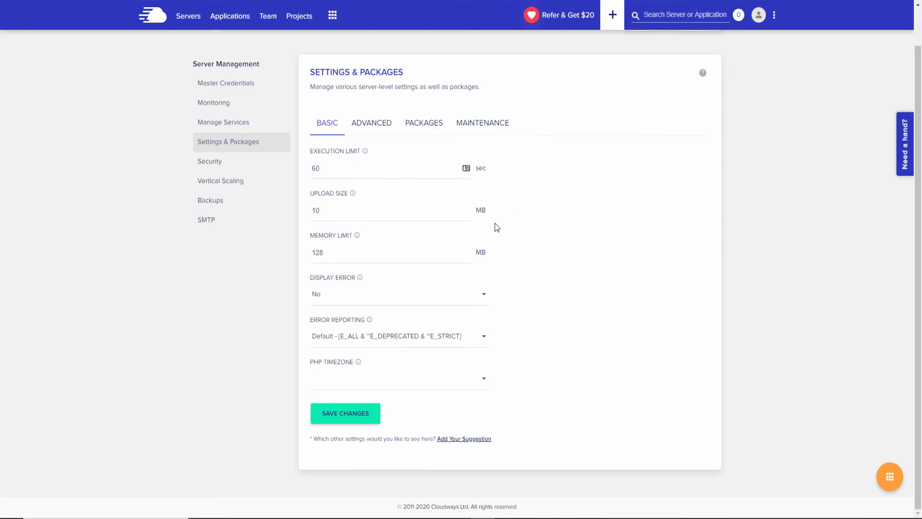
double_click(322, 210)
left_click(359, 387)
left_click(353, 416)
left_click(376, 126)
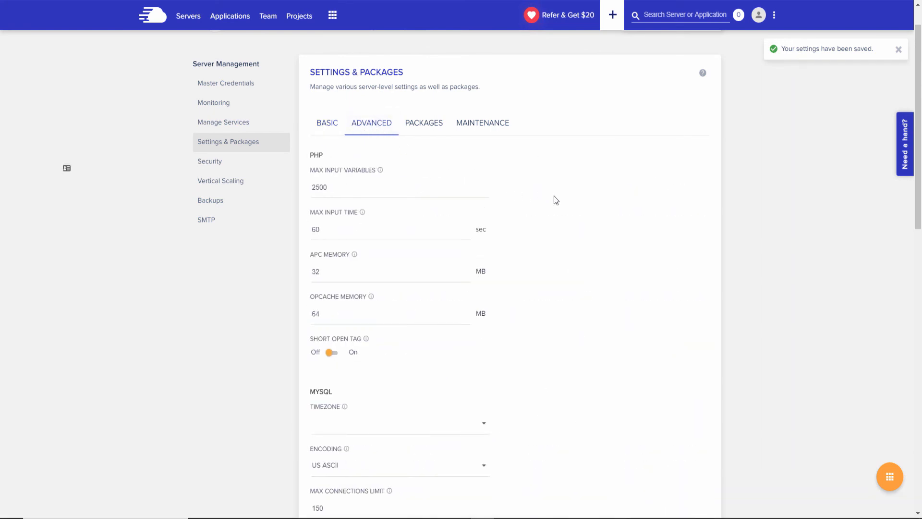
scroll(554, 195, "down", 1)
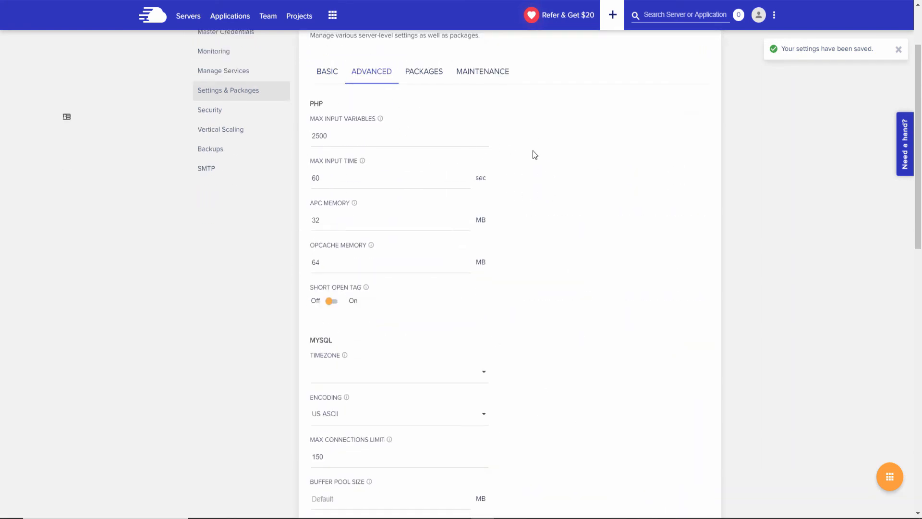
scroll(534, 150, "down", 2)
scroll(534, 151, "up", 1)
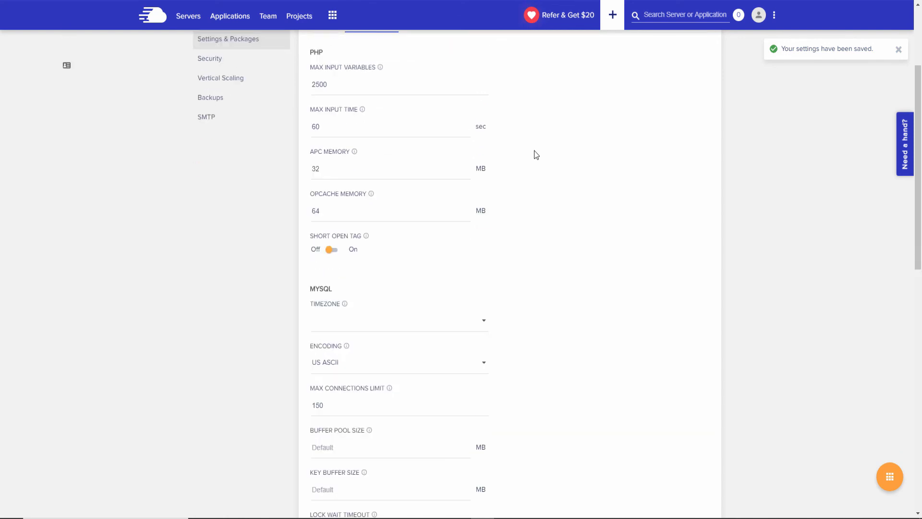
scroll(534, 151, "up", 1)
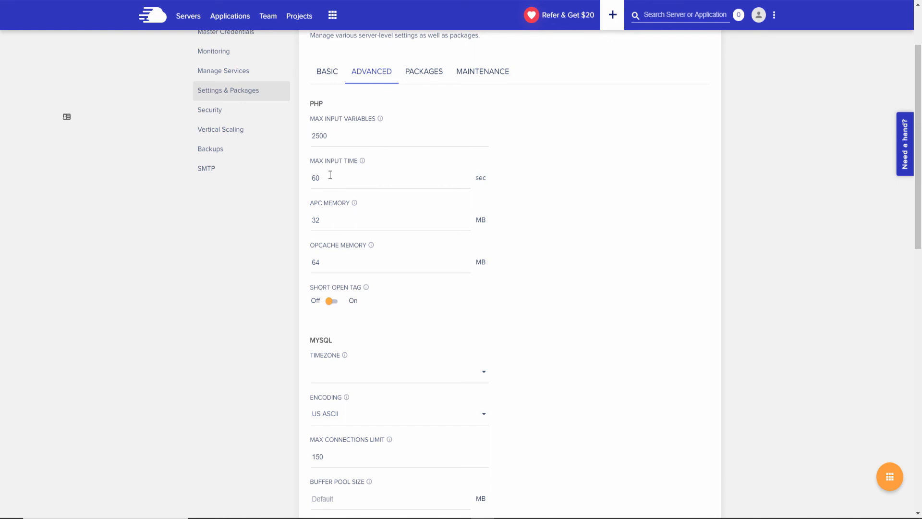
scroll(619, 228, "down", 2)
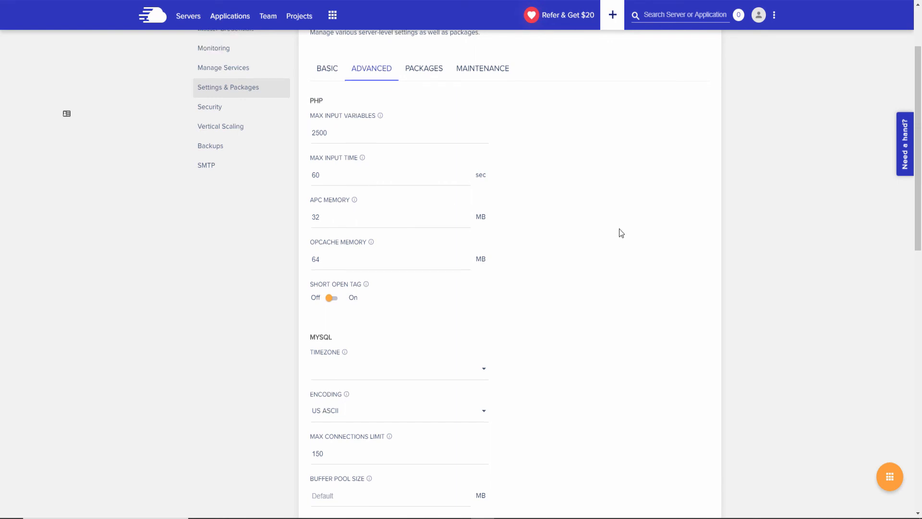
scroll(618, 229, "down", 8)
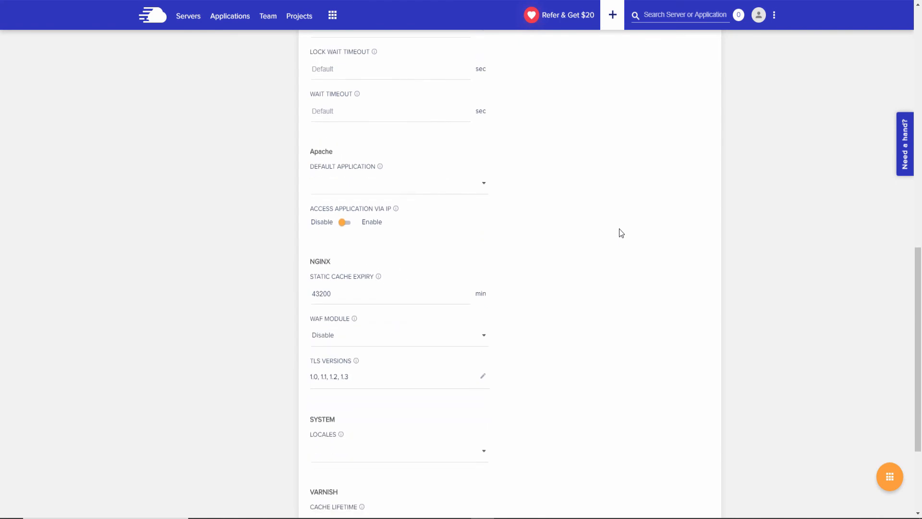
scroll(619, 229, "down", 3)
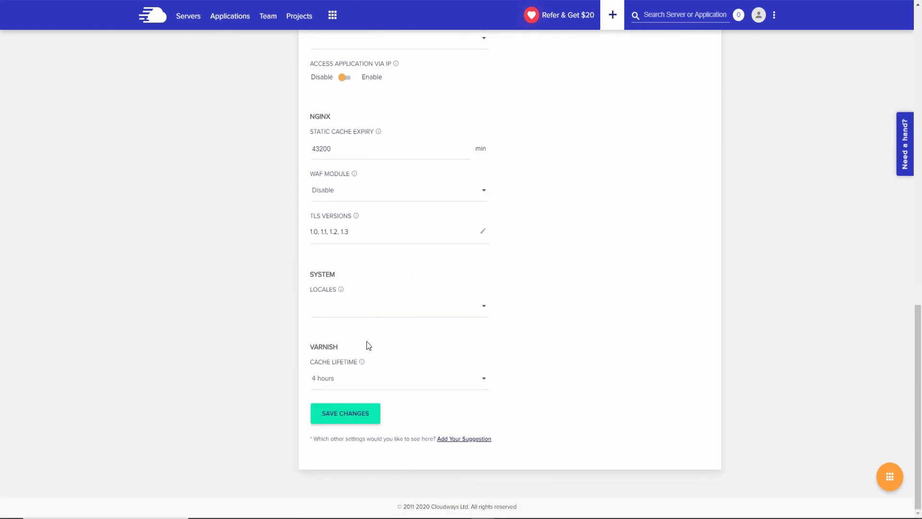
left_click(354, 384)
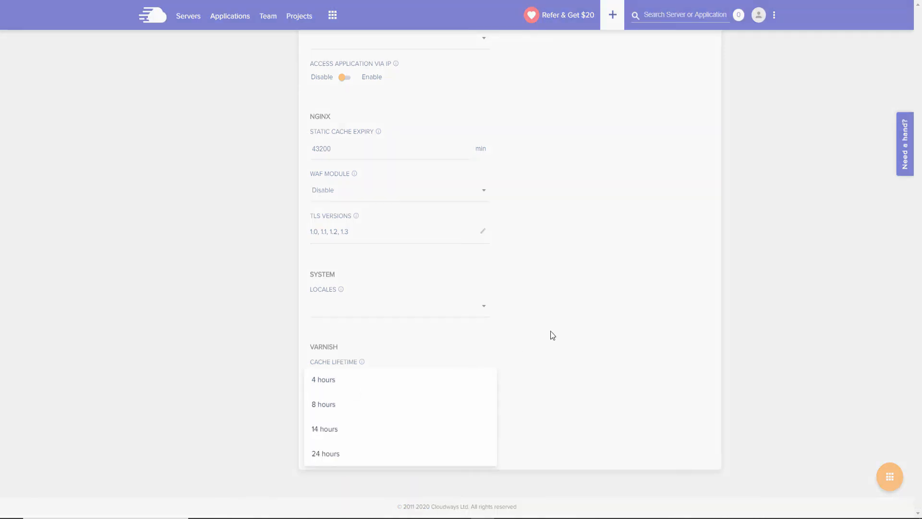
left_click(670, 369)
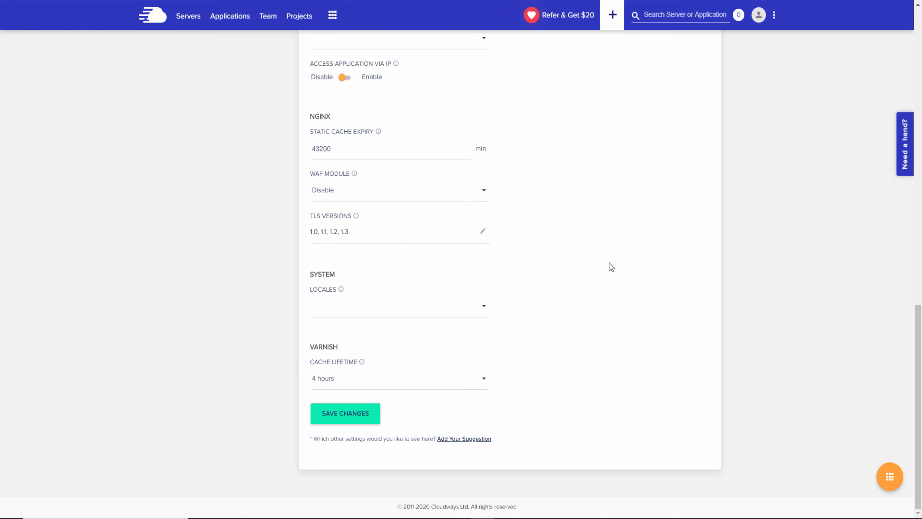
scroll(610, 267, "up", 3)
scroll(610, 267, "up", 1)
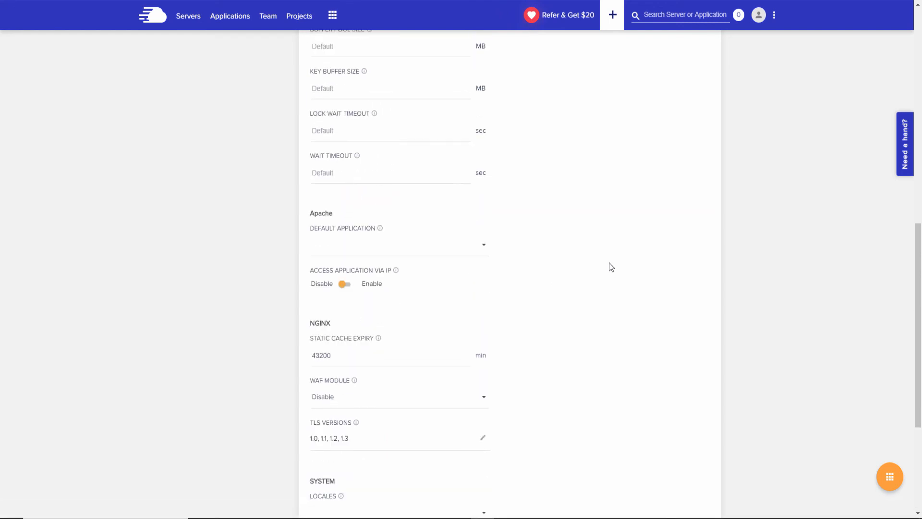
left_click_drag(918, 347, 921, 132)
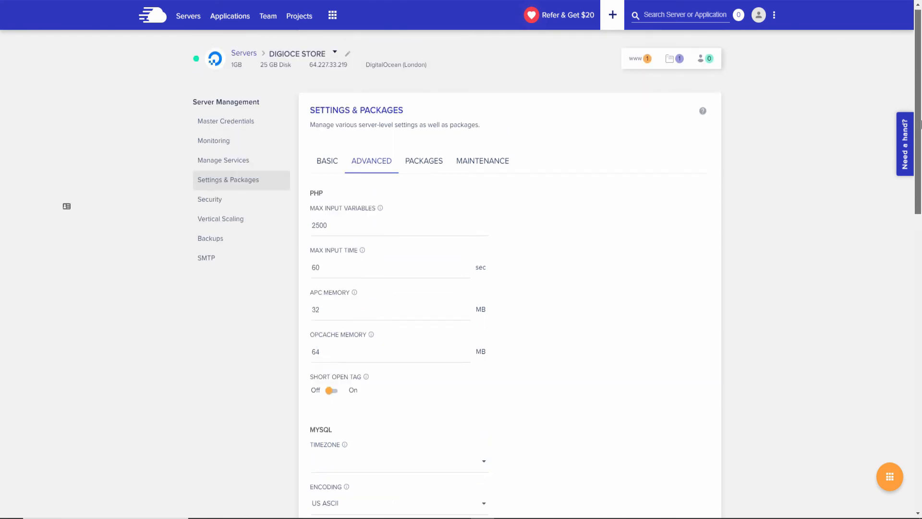
Browse the server's available PHP versions without changing from 7.3, then check Maintenance settings.
left_click(423, 163)
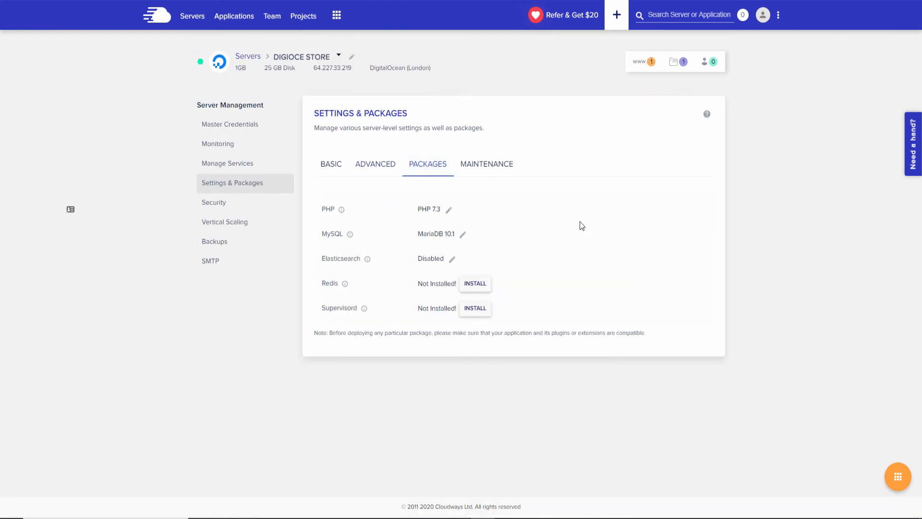
left_click(449, 211)
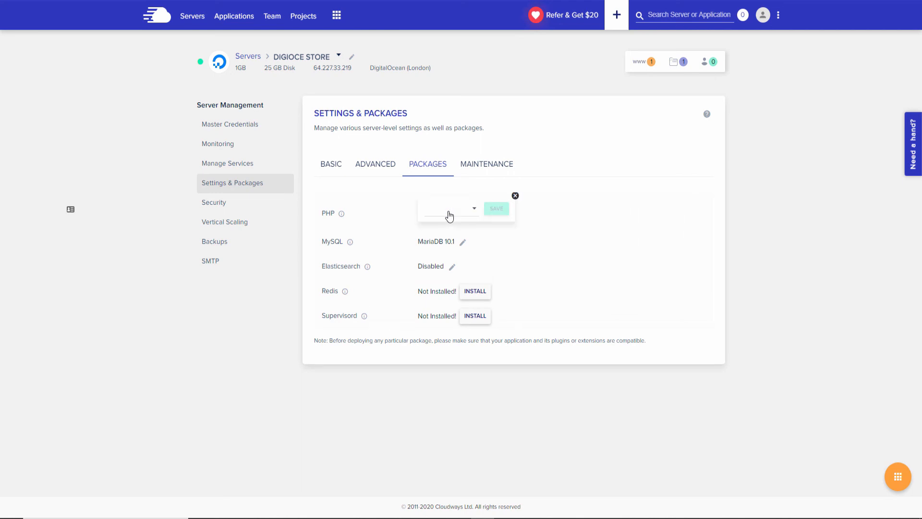
left_click(475, 210)
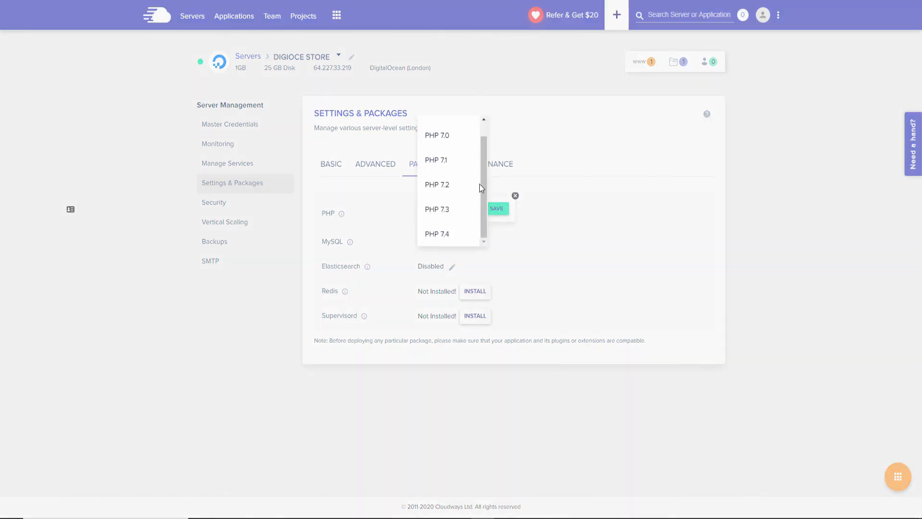
left_click_drag(482, 189, 485, 145)
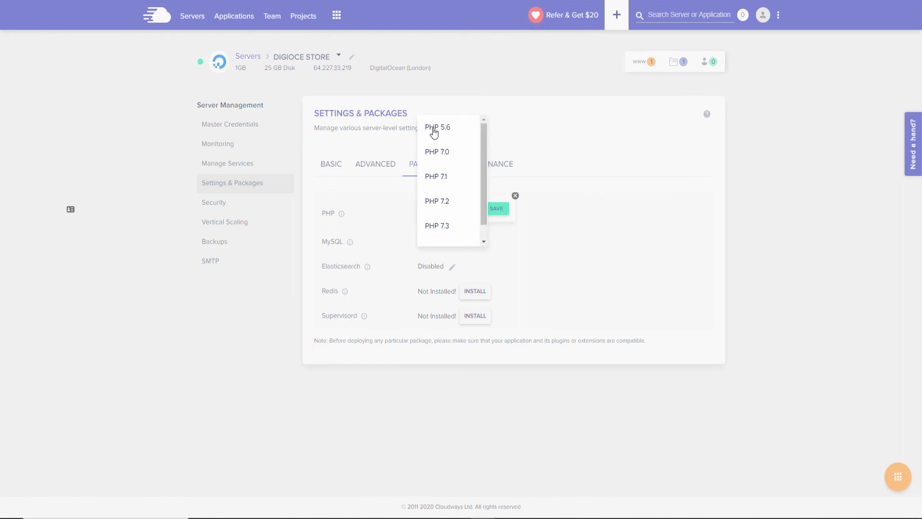
scroll(456, 226, "down", 1)
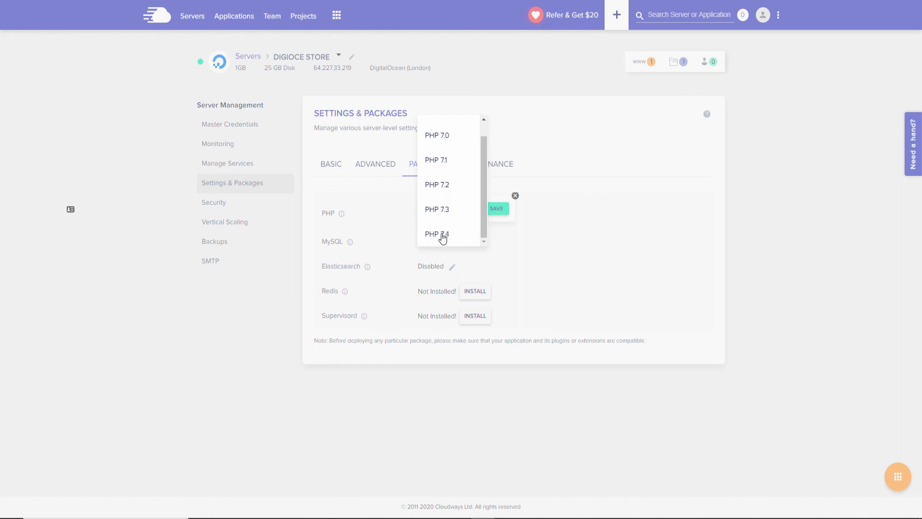
left_click(547, 235)
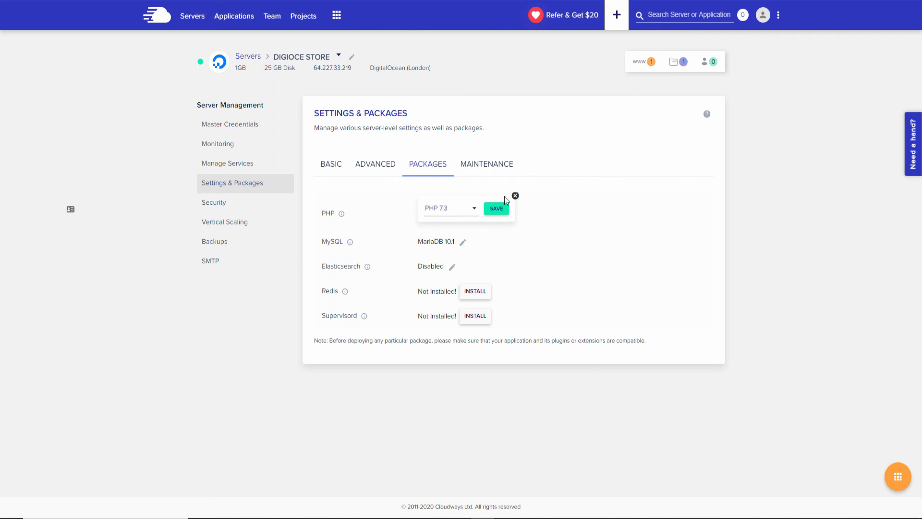
left_click(468, 170)
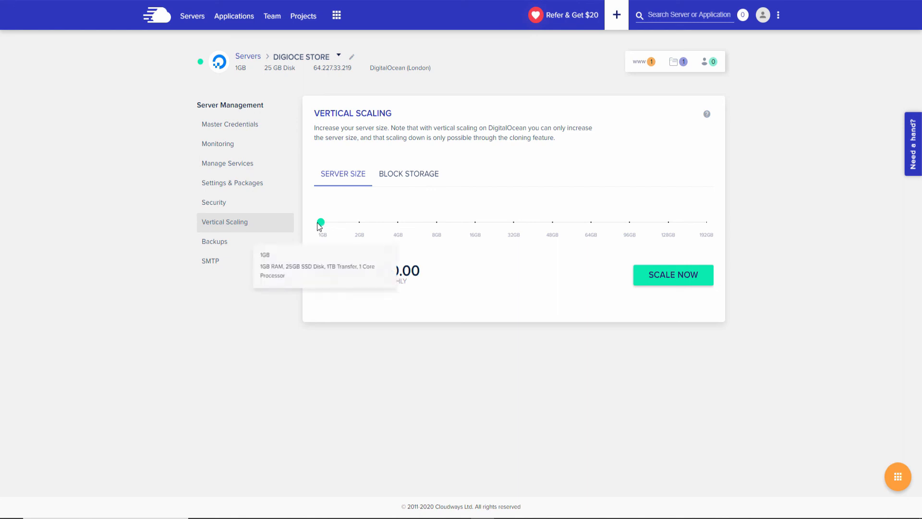
Keep the server at 1GB and enable block storage at 379 GB for $47.90 monthly.
left_click_drag(319, 223, 729, 233)
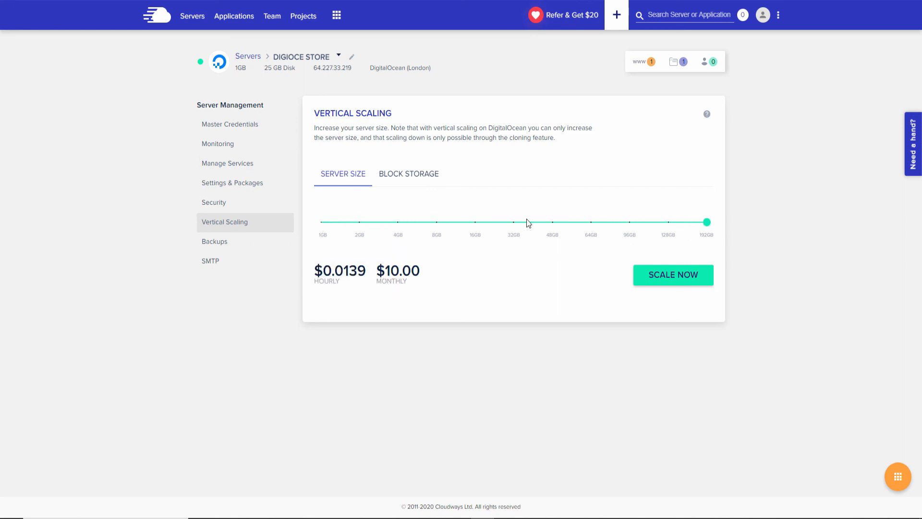
left_click_drag(524, 223, 314, 245)
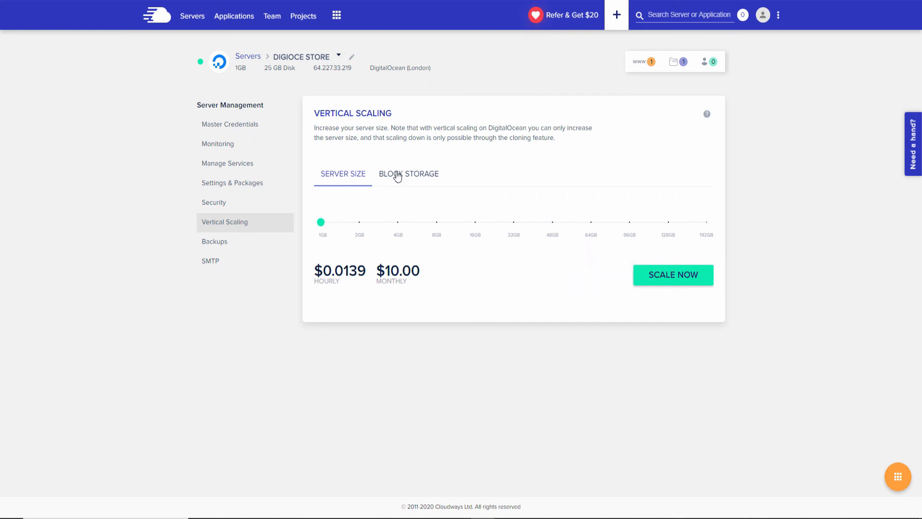
left_click(420, 177)
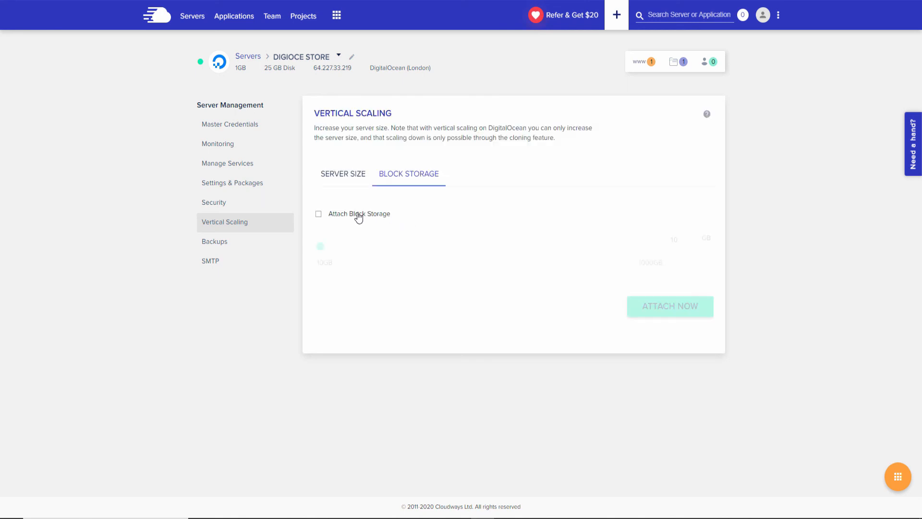
left_click(358, 217)
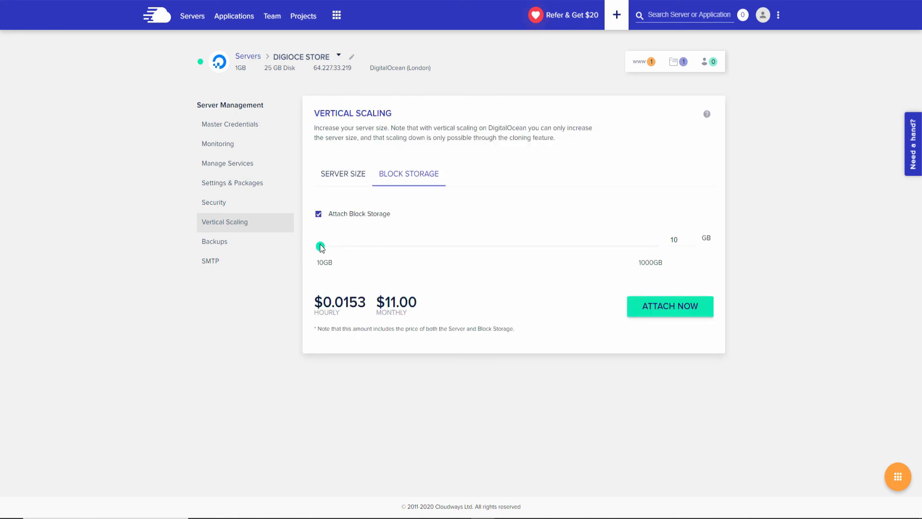
left_click_drag(320, 246, 716, 271)
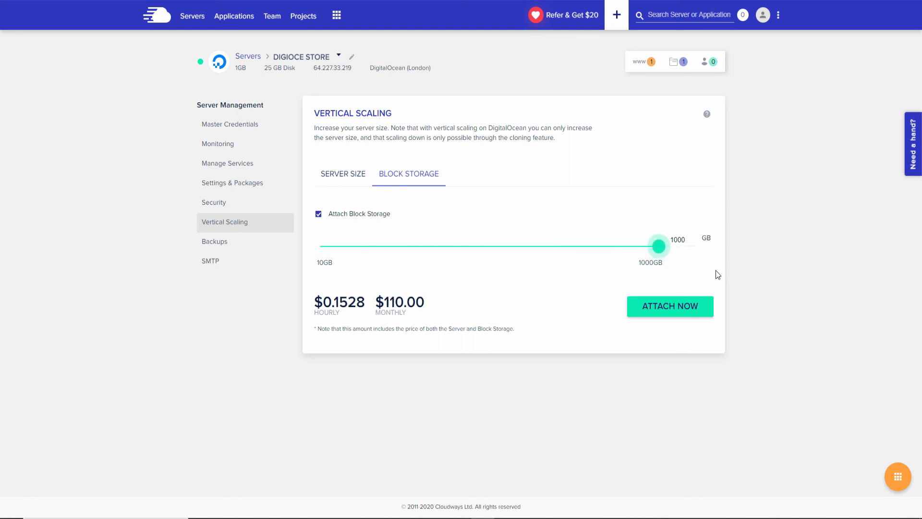
left_click_drag(677, 265, 446, 250)
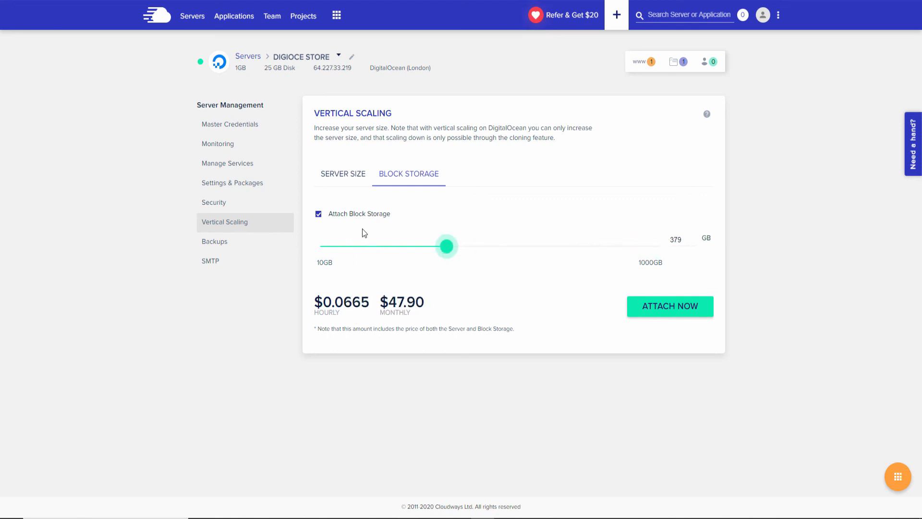
Check the server's services and SFTP/SSH master credentials, then begin adding a new server.
left_click(244, 167)
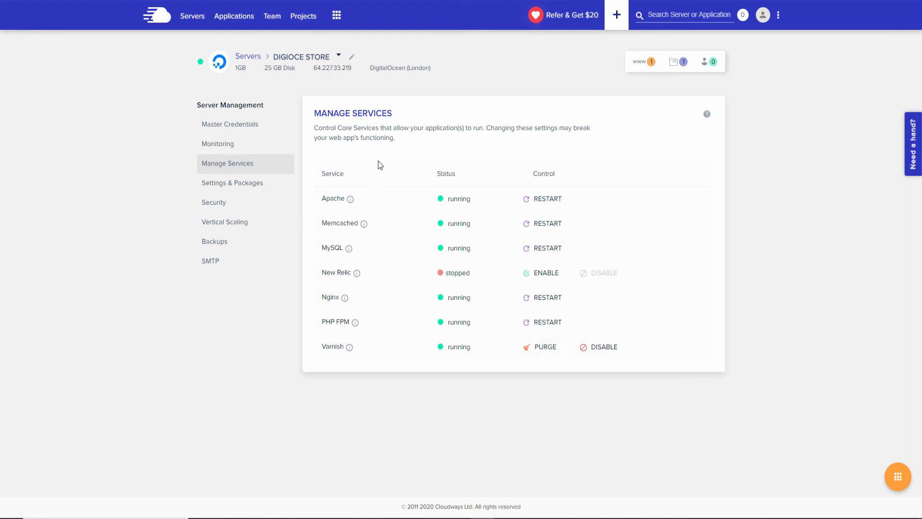
left_click(210, 127)
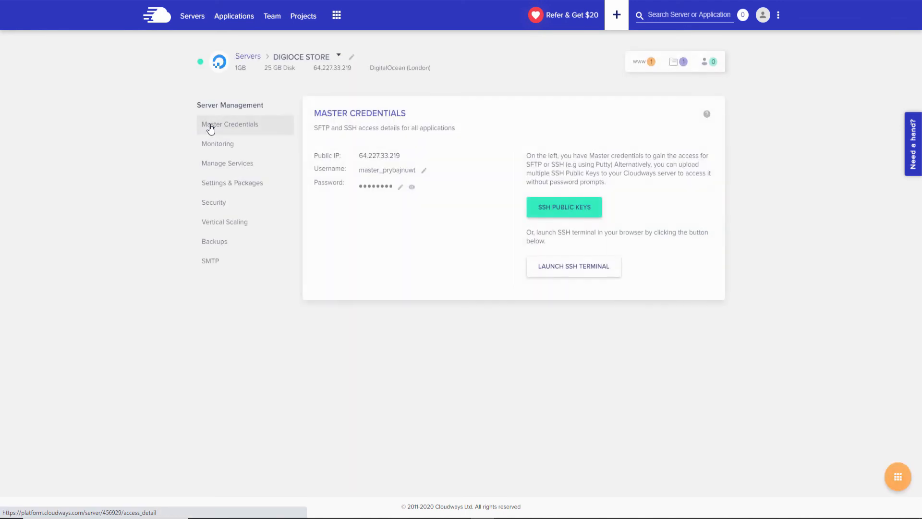
left_click(169, 23)
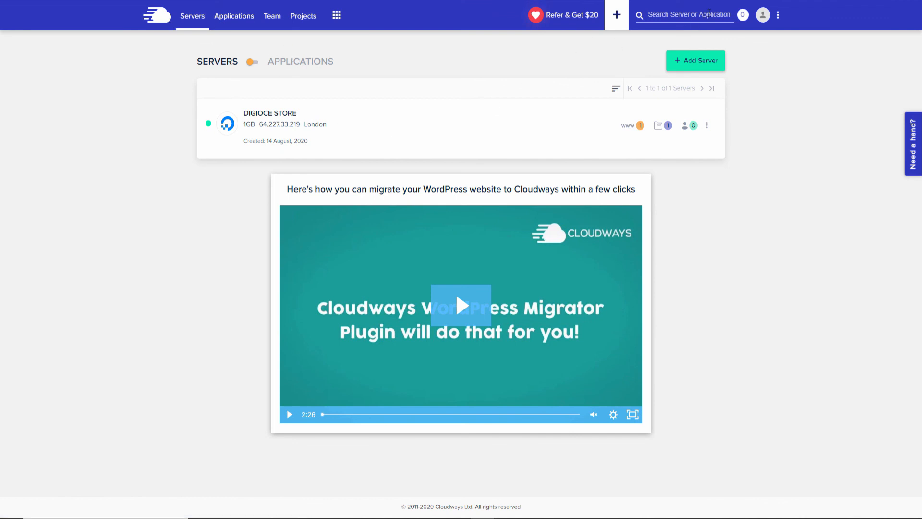
left_click(702, 62)
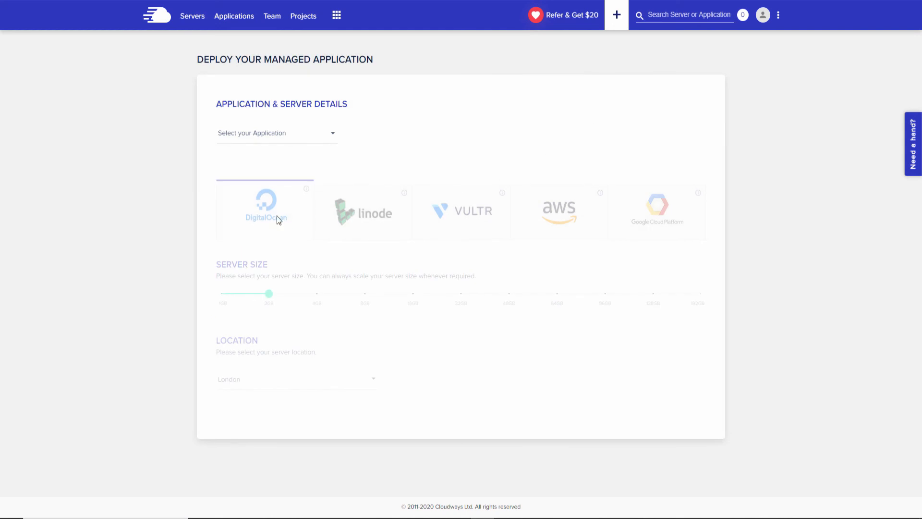